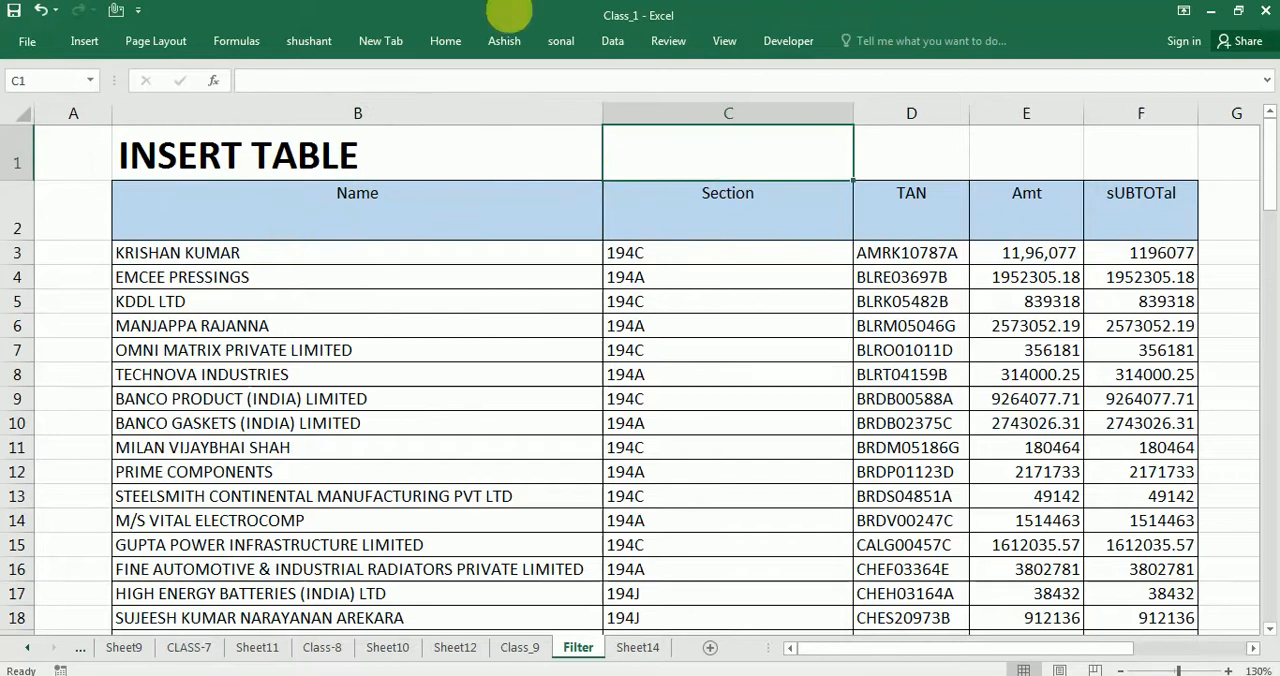
Examine the data list on the Filter sheet, covering its header row and the columns from Name to sUBTOTal
{"action": "left_click", "coordinate": [346, 197]}
{"action": "left_click", "coordinate": [695, 222]}
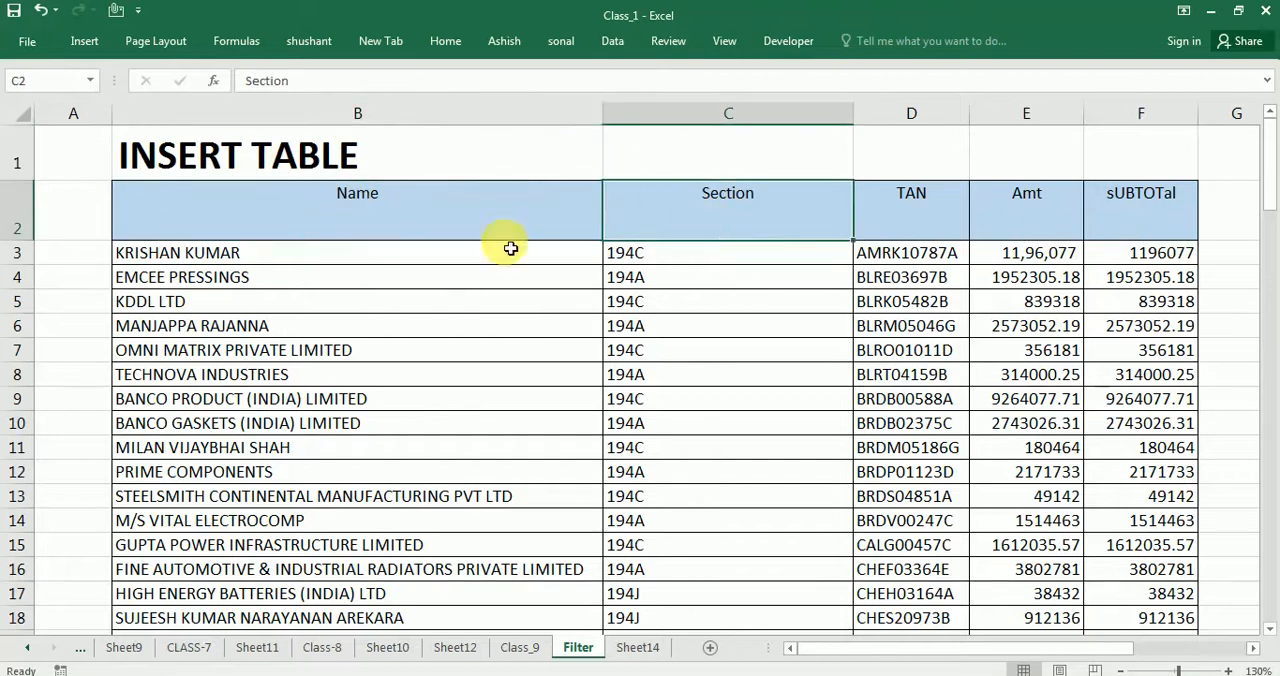
{"action": "left_click_drag", "start_coordinate": [306, 251], "coordinate": [345, 594]}
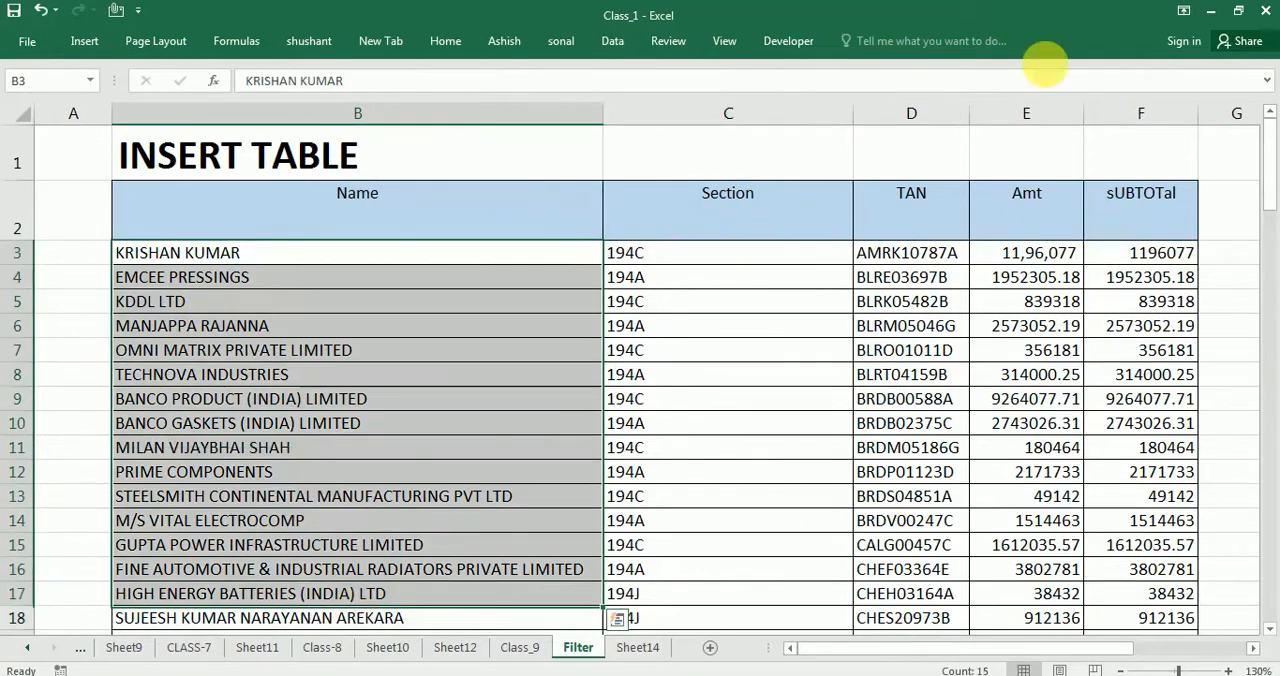
{"action": "left_click", "coordinate": [440, 41]}
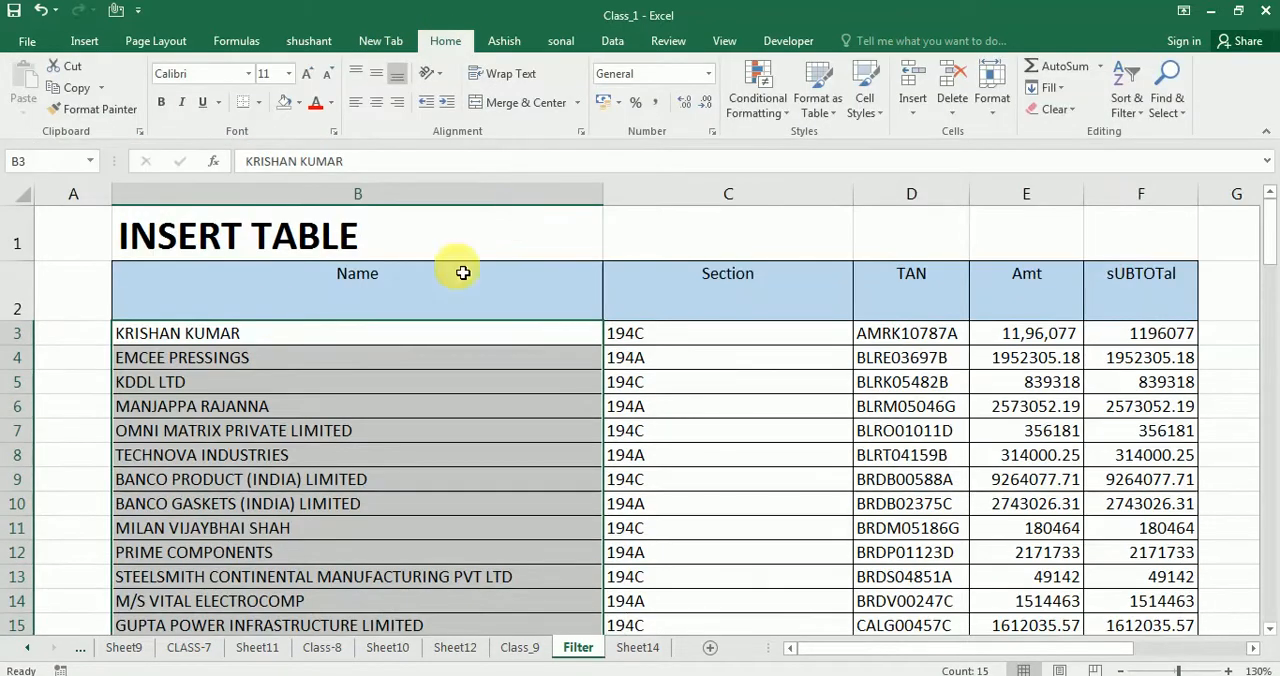
{"action": "left_click_drag", "start_coordinate": [280, 306], "coordinate": [900, 430]}
{"action": "left_click_drag", "start_coordinate": [1190, 607], "coordinate": [830, 650]}
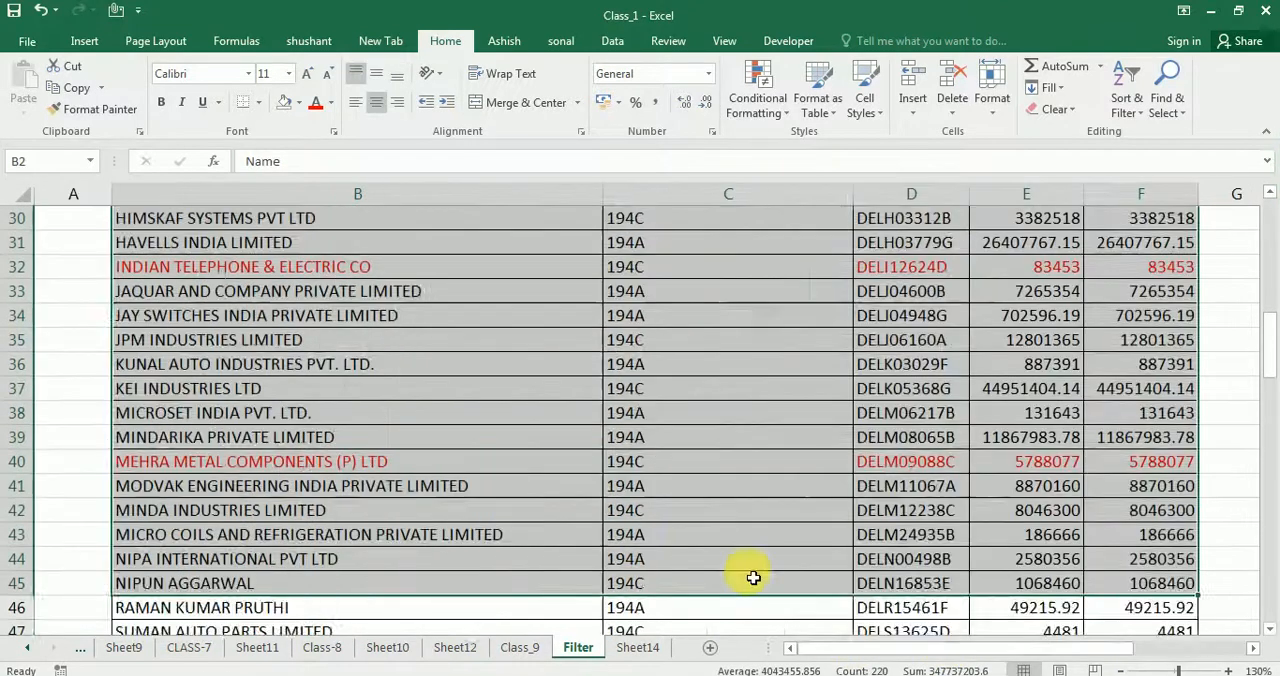
{"action": "scroll", "coordinate": [749, 516], "scroll_direction": "up", "scroll_amount": 10}
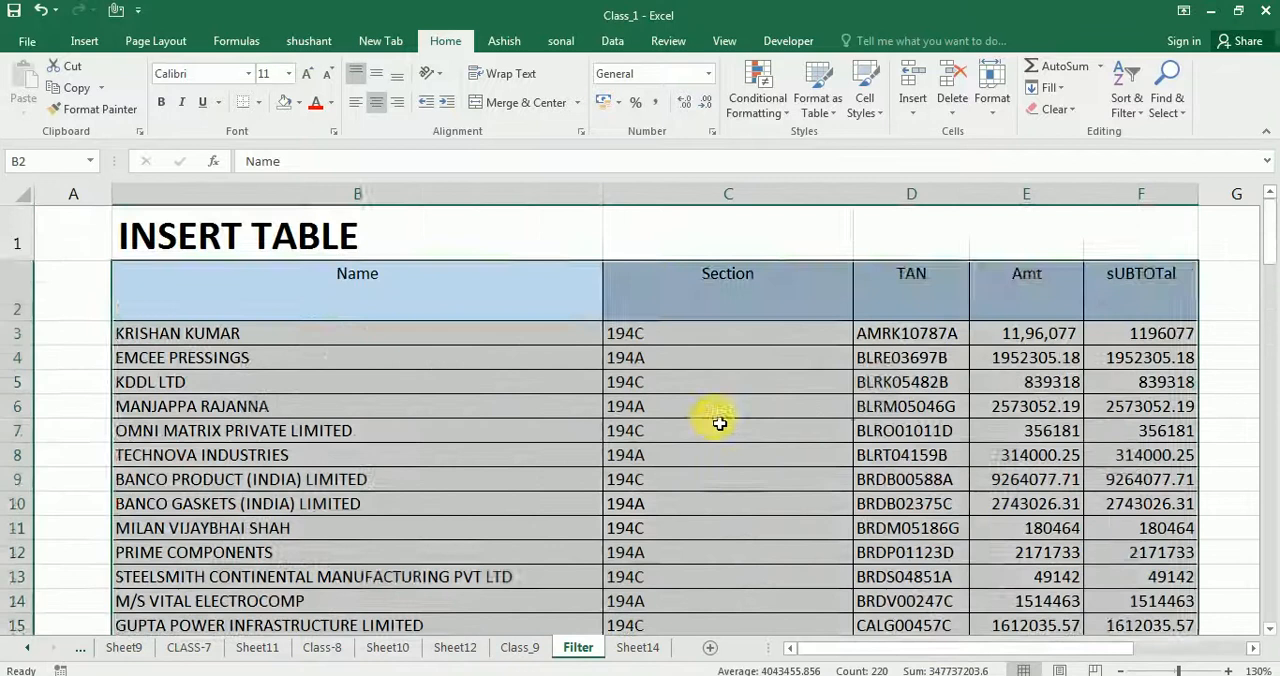
{"action": "left_click", "coordinate": [714, 414]}
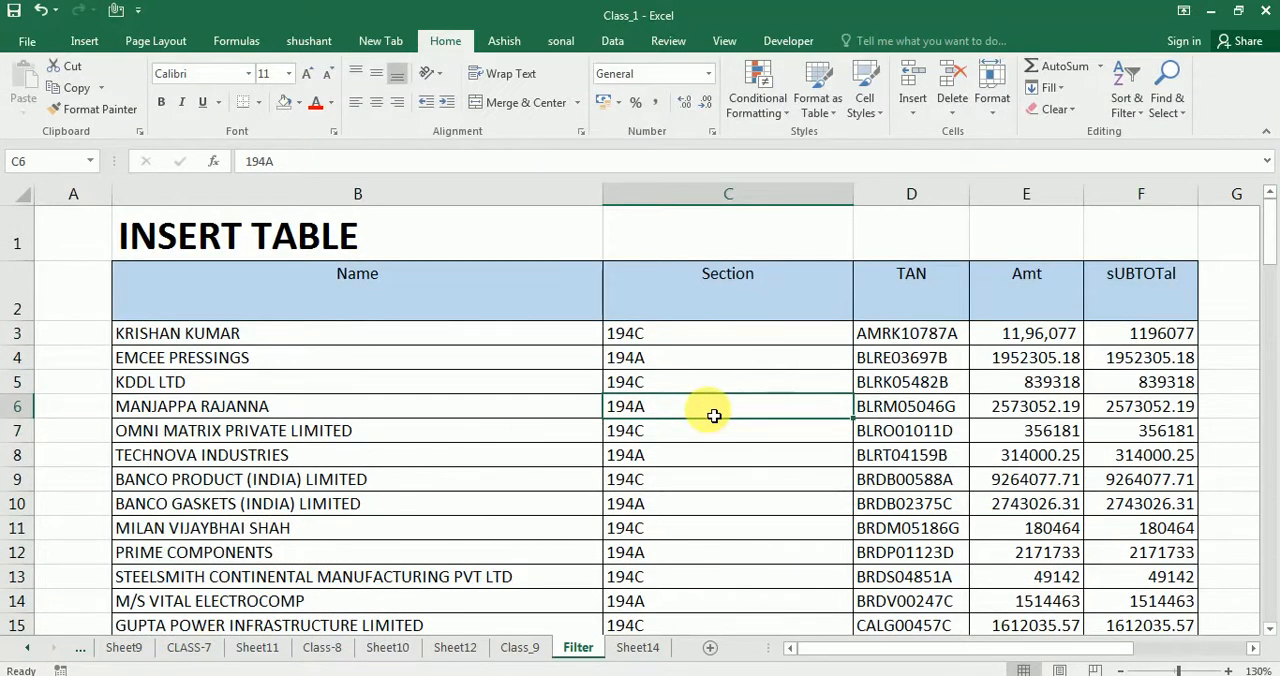
Enter ASHISH AUTOMOTIVES PRIVATE LIMITED in cell B106, directly below the Total row
{"action": "scroll", "coordinate": [714, 414], "scroll_direction": "down", "scroll_amount": 16}
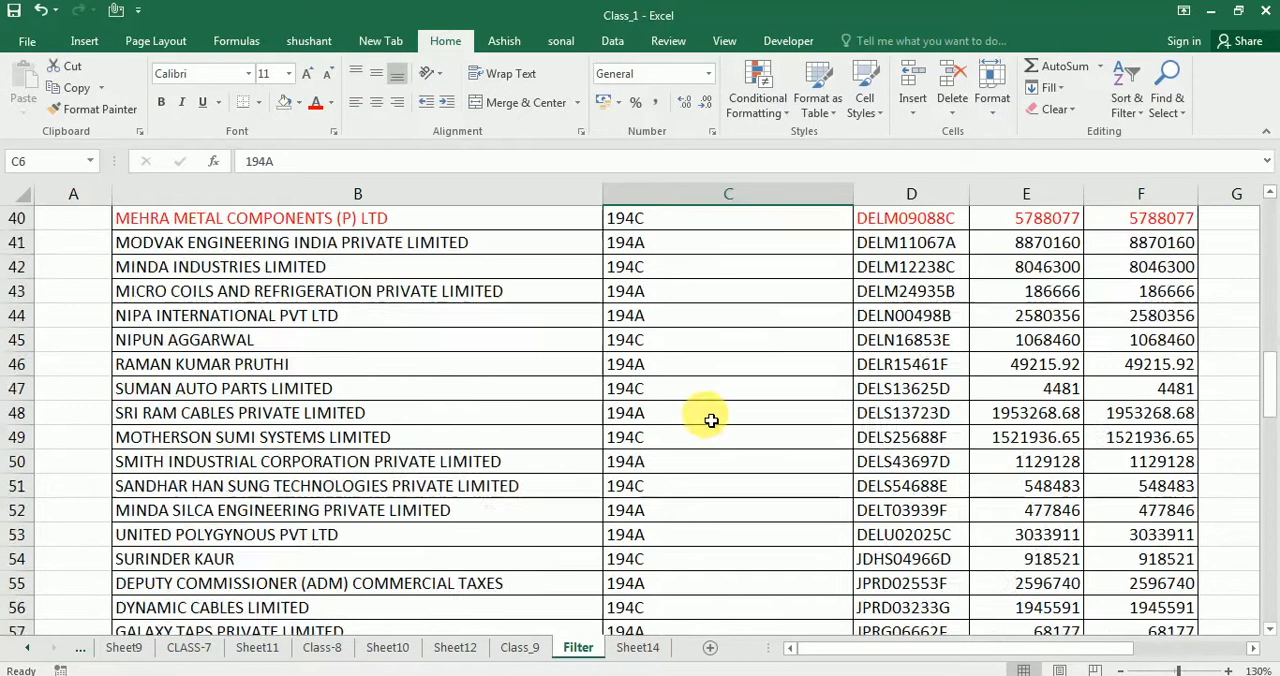
{"action": "scroll", "coordinate": [711, 420], "scroll_direction": "down", "scroll_amount": 15}
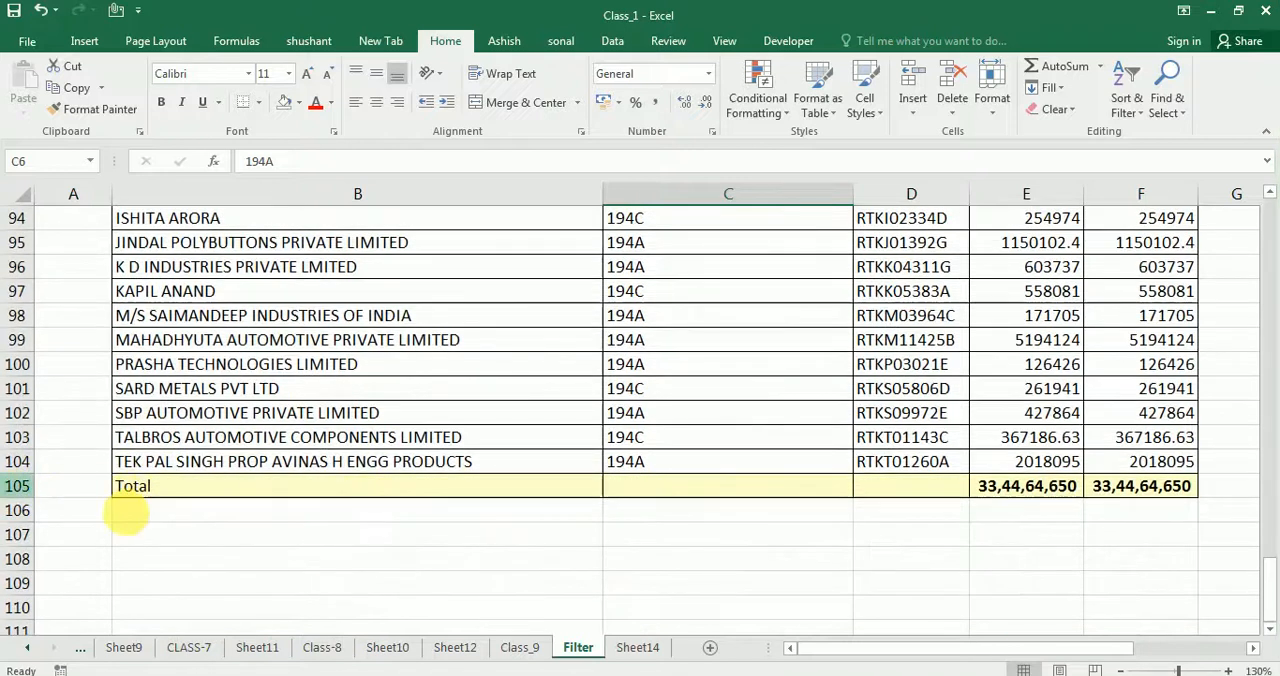
{"action": "left_click", "coordinate": [133, 517]}
{"action": "type", "text": "ashish"}
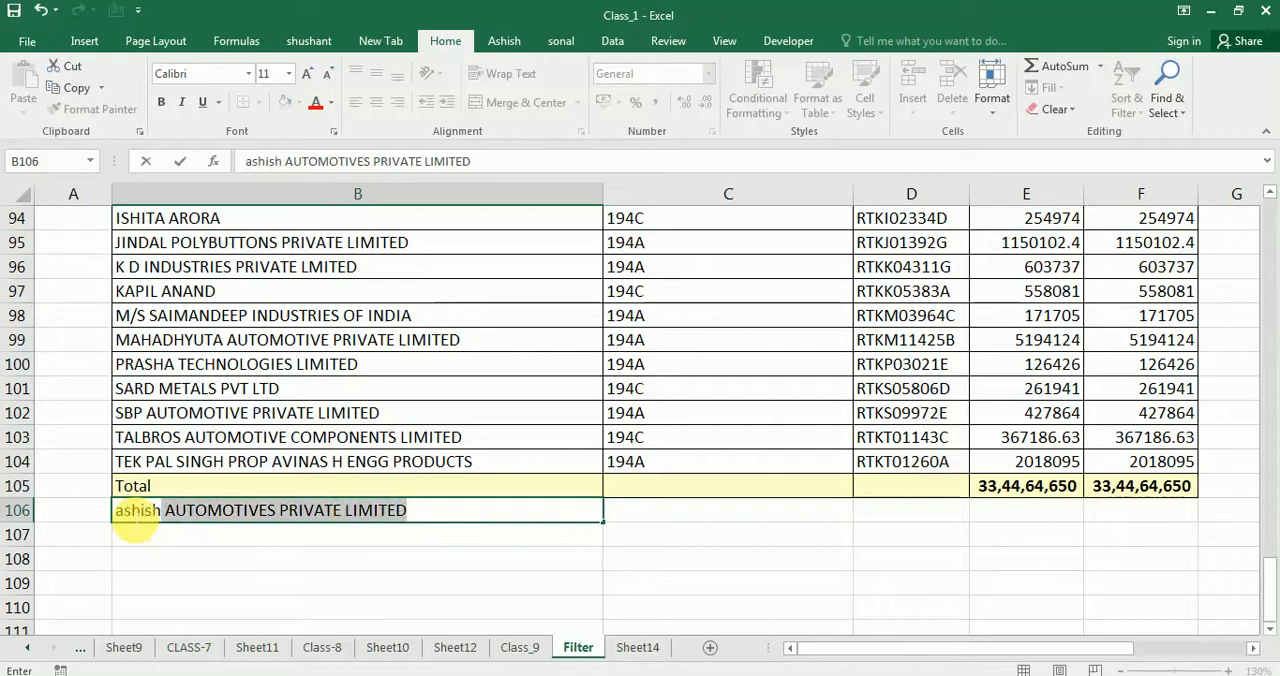
{"action": "key", "text": "Return"}
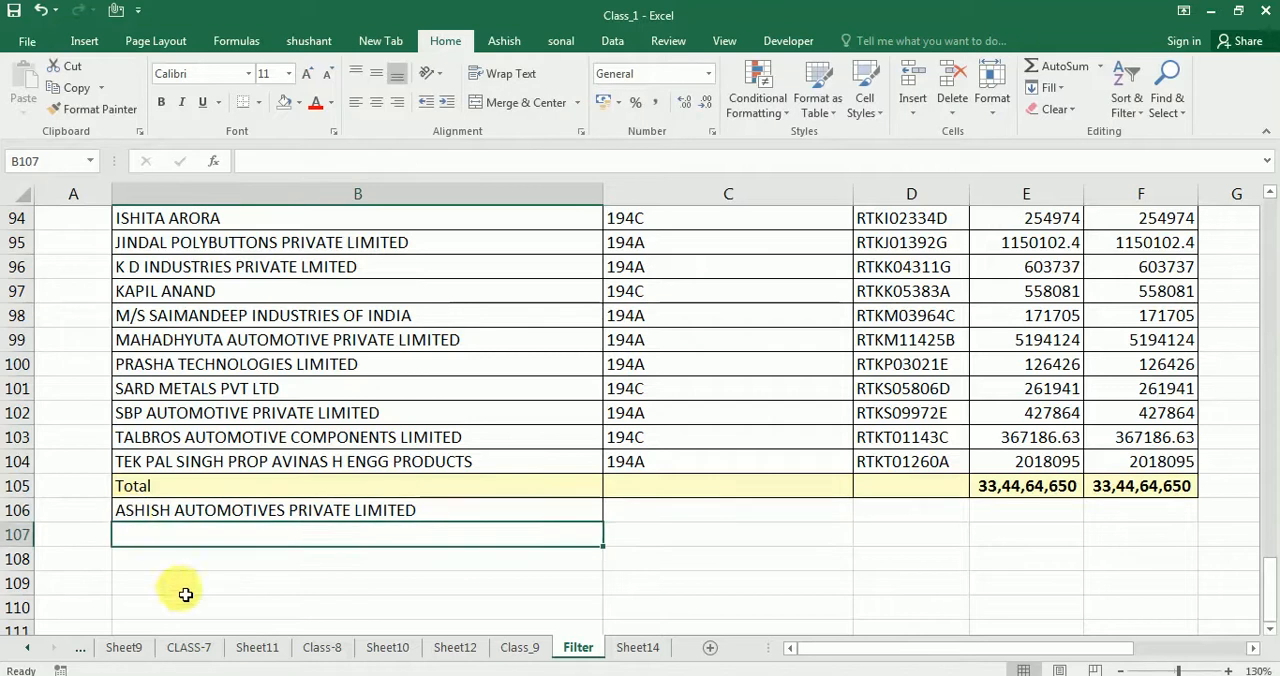
{"action": "left_click", "coordinate": [246, 608]}
Replace the entry in cell B106 below the Total row with a different party name
{"action": "left_click", "coordinate": [308, 515]}
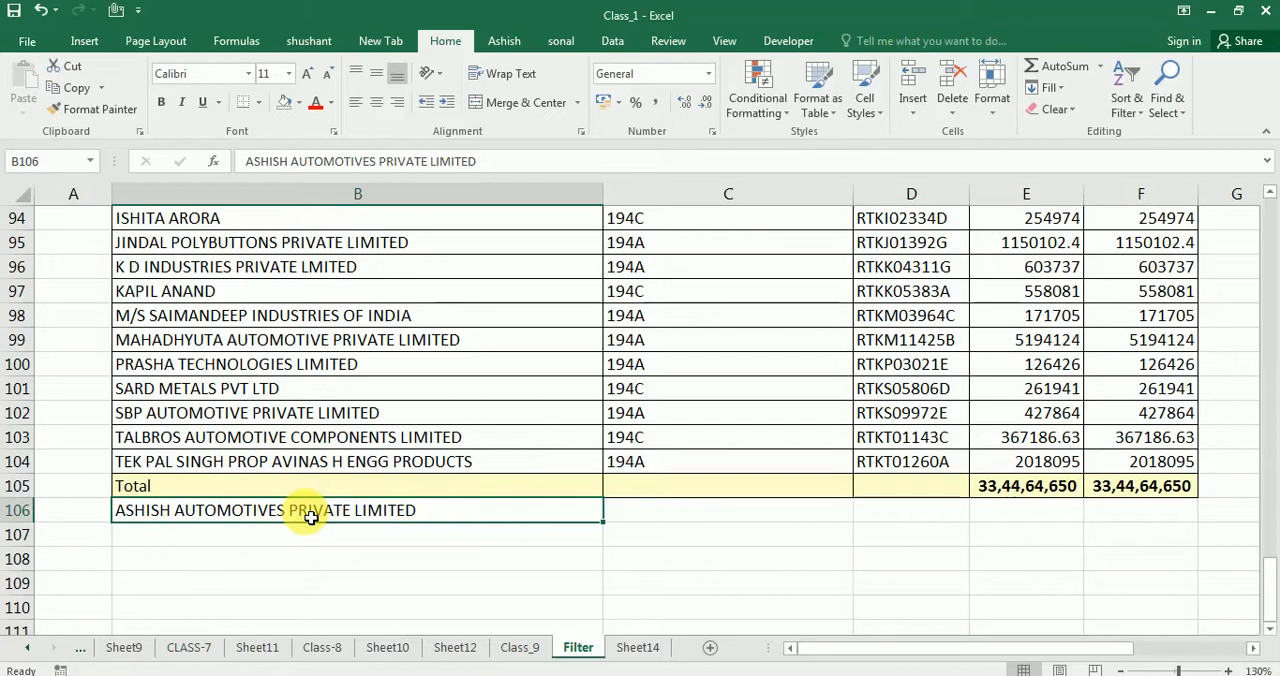
{"action": "type", "text": "lalgi moolgi"}
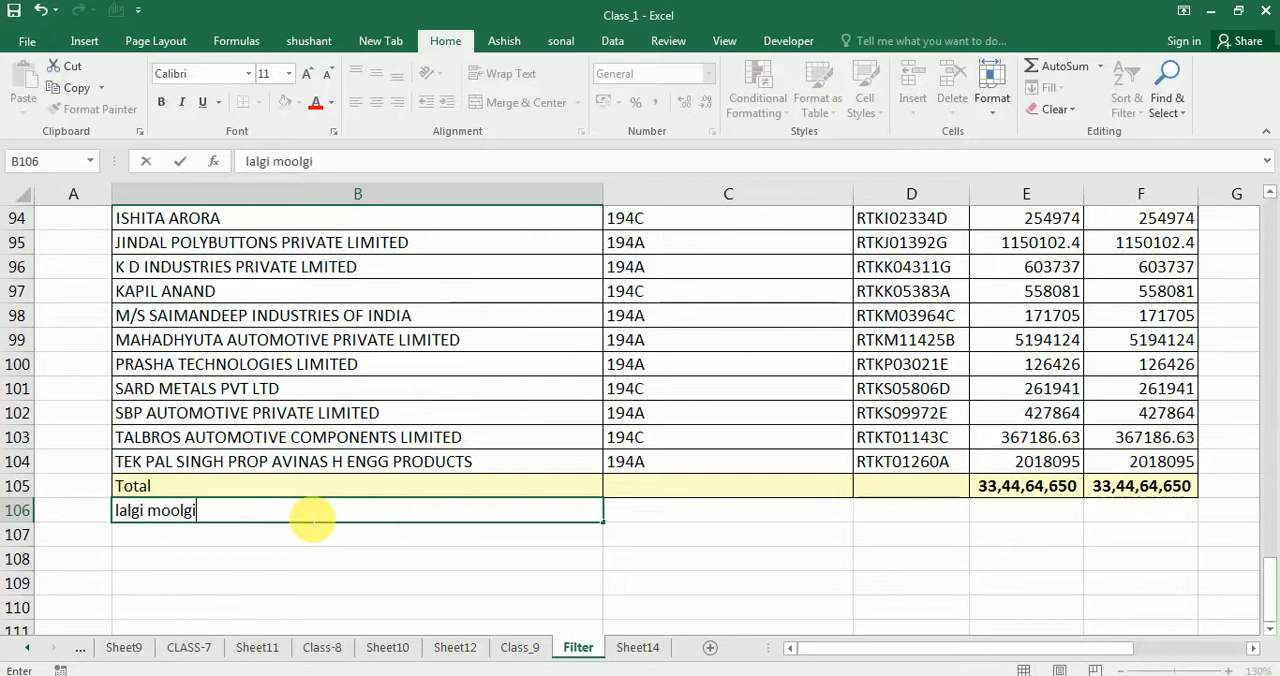
{"action": "key", "text": "Return"}
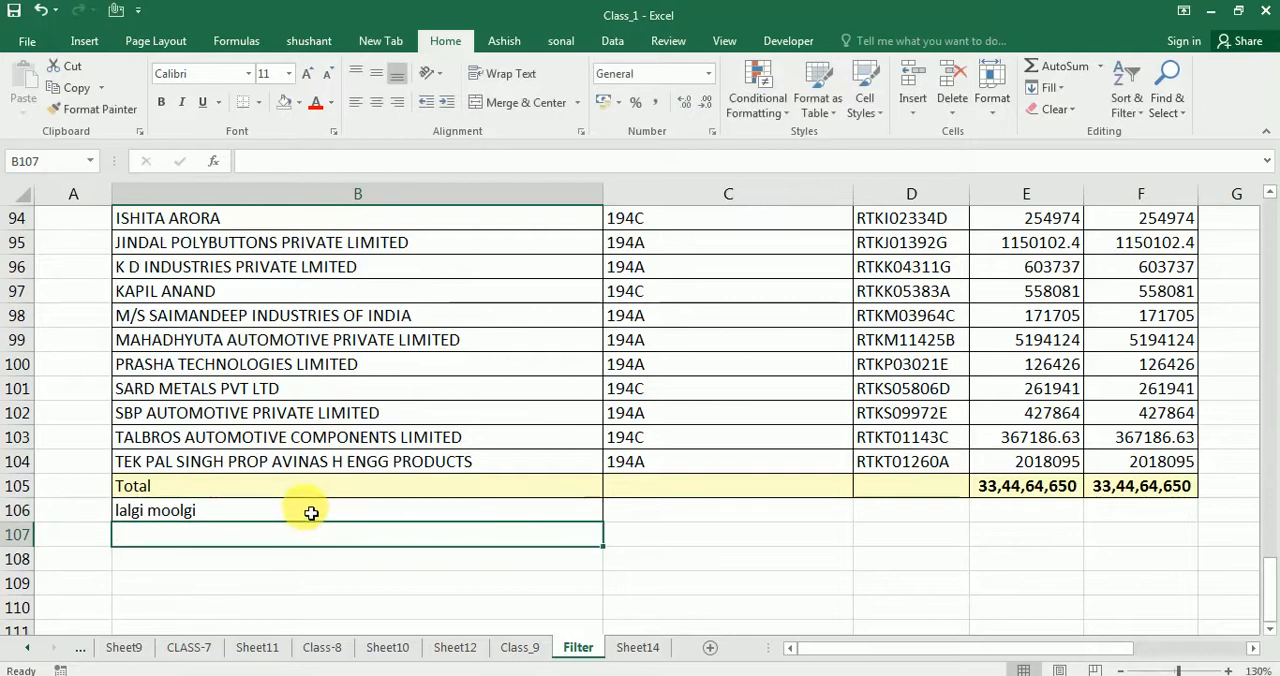
{"action": "left_click", "coordinate": [213, 551]}
{"action": "left_click", "coordinate": [743, 561]}
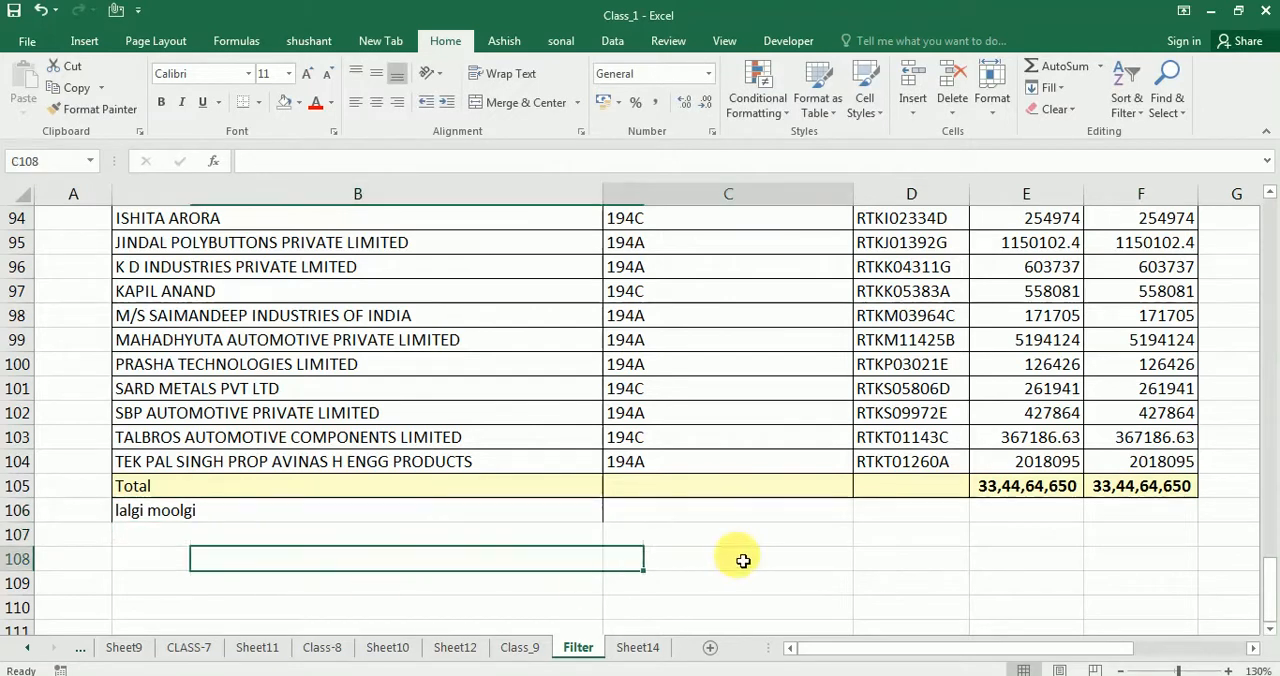
Examine the last data row, the Total row and the new entry beneath it, including the cells in the Amt column
{"action": "left_click", "coordinate": [324, 518]}
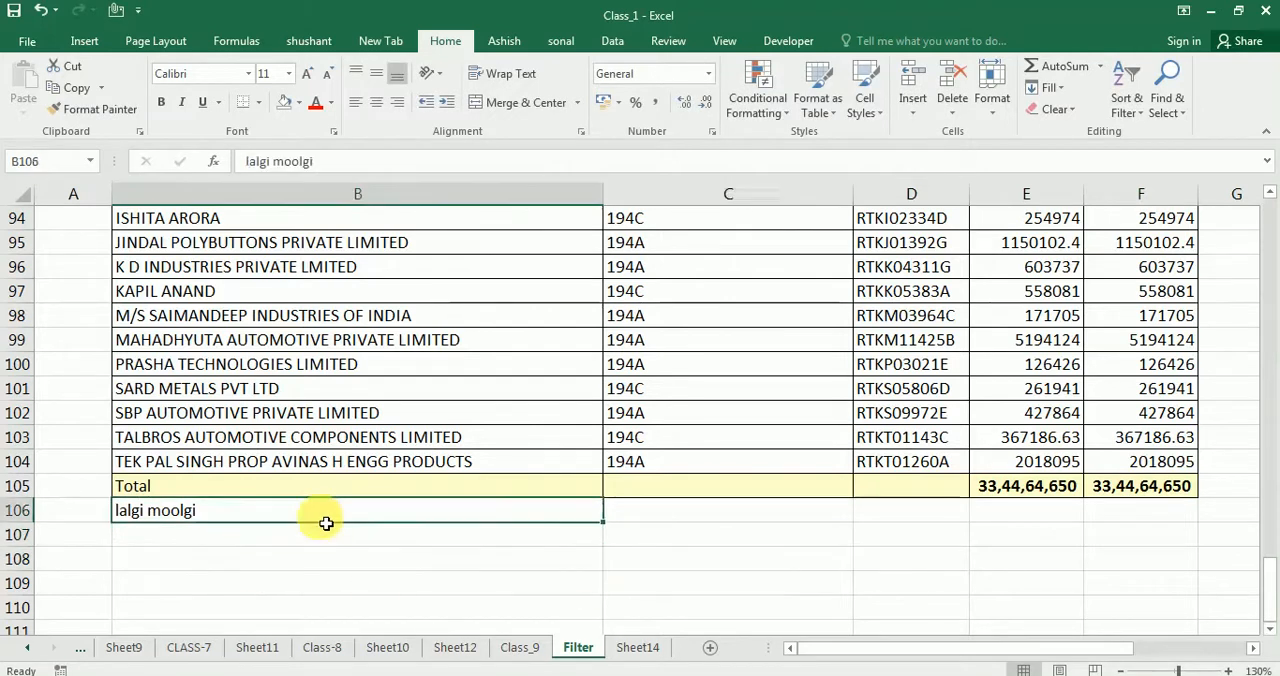
{"action": "left_click_drag", "start_coordinate": [250, 468], "coordinate": [500, 499]}
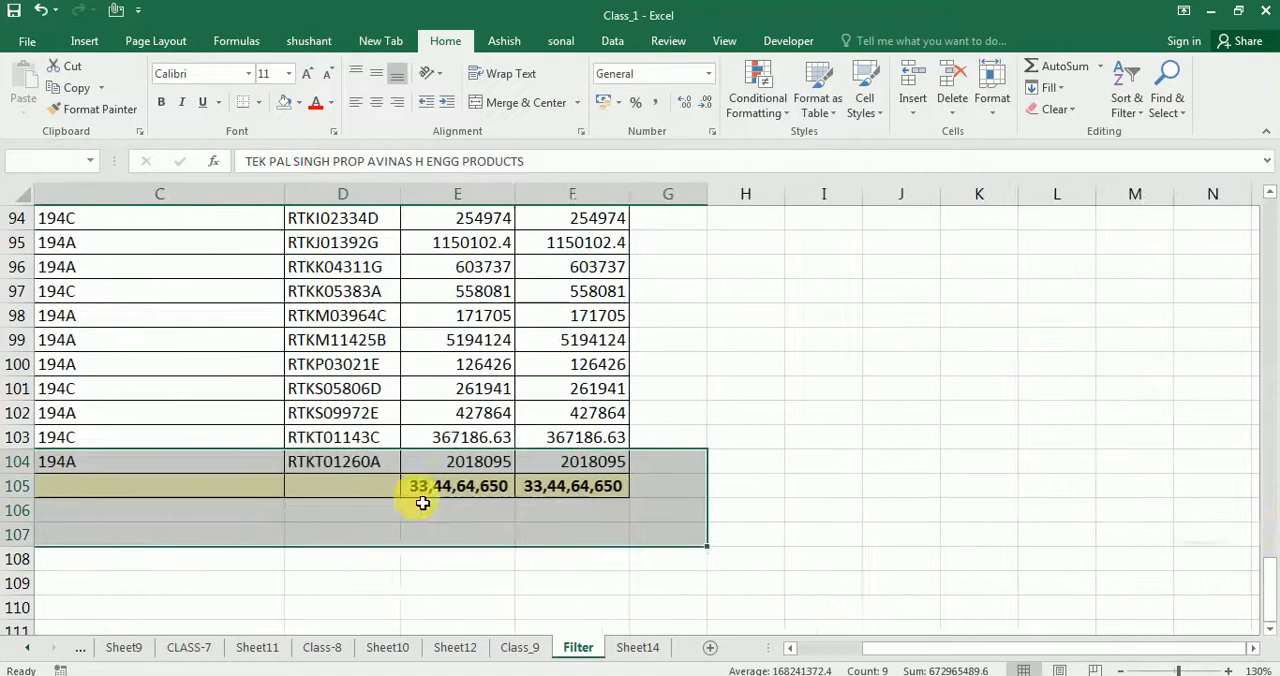
{"action": "left_click_drag", "start_coordinate": [895, 650], "coordinate": [709, 651]}
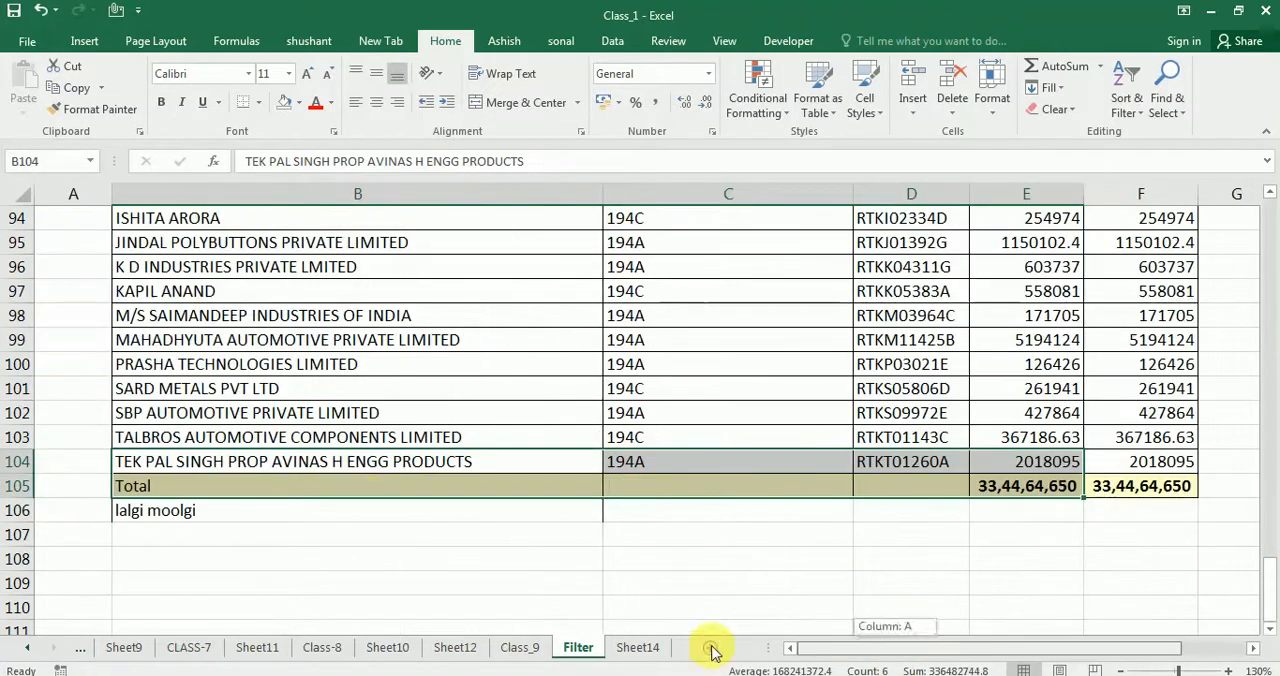
{"action": "left_click", "coordinate": [269, 578]}
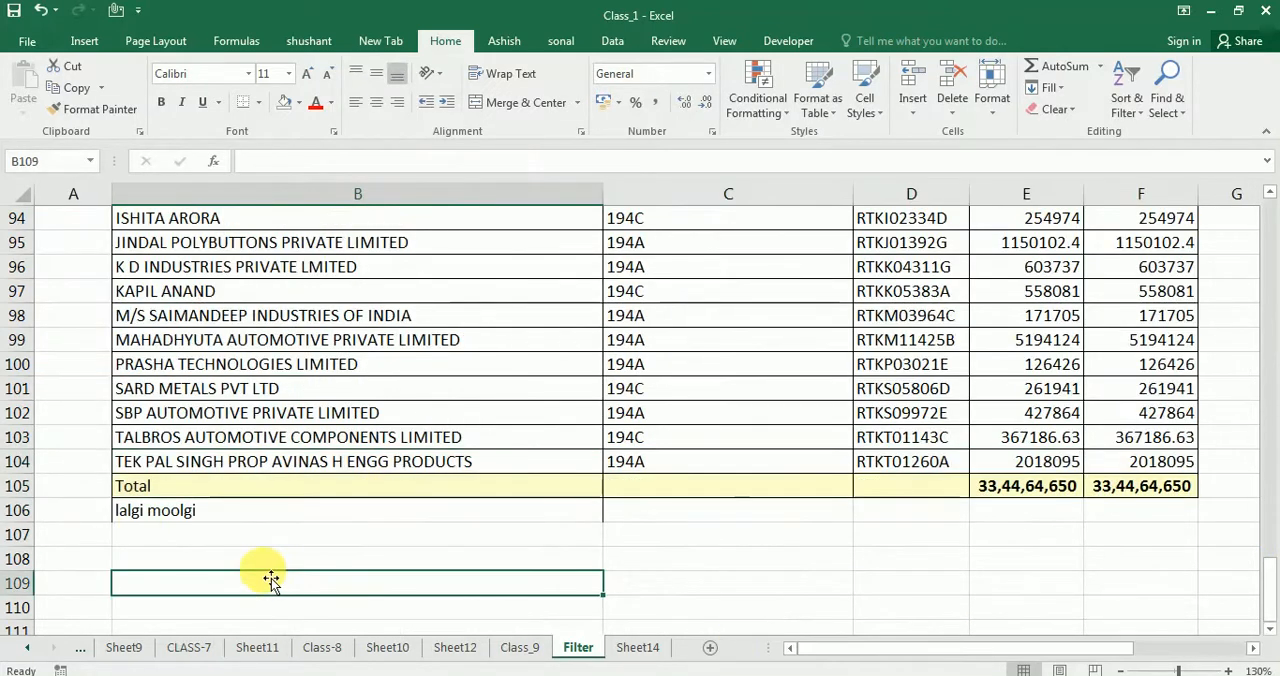
{"action": "left_click", "coordinate": [158, 538]}
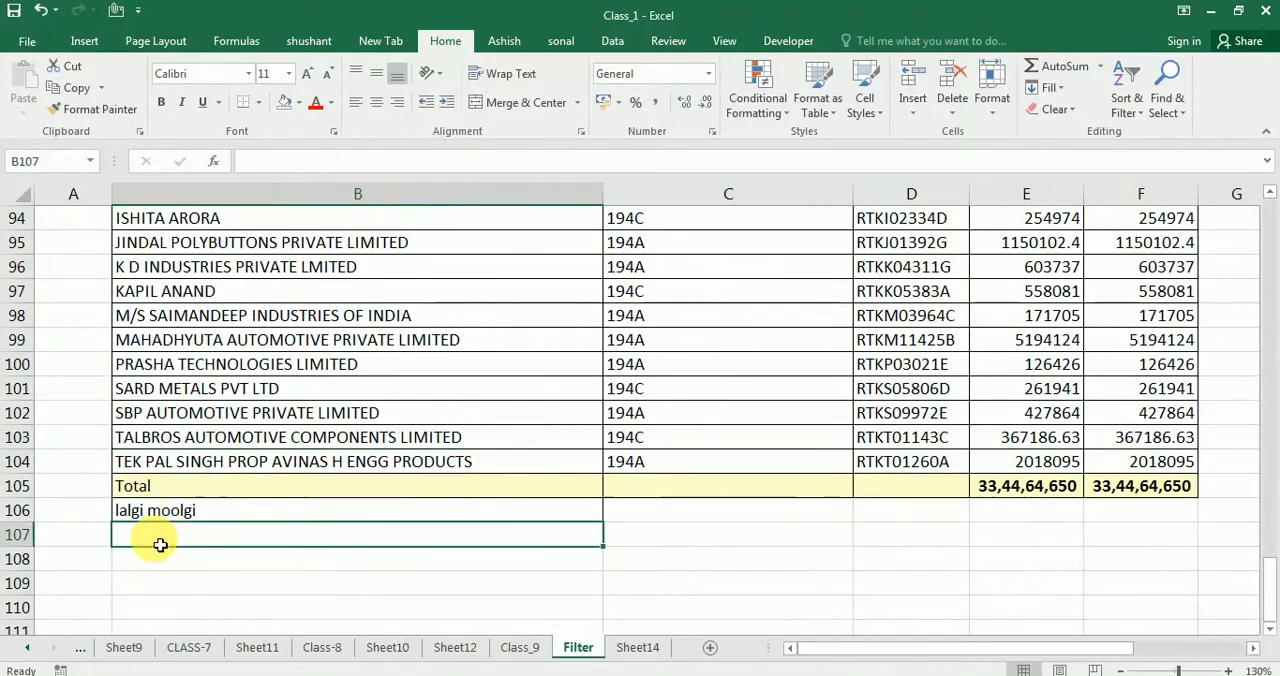
{"action": "left_click", "coordinate": [1015, 540]}
{"action": "left_click", "coordinate": [1030, 462]}
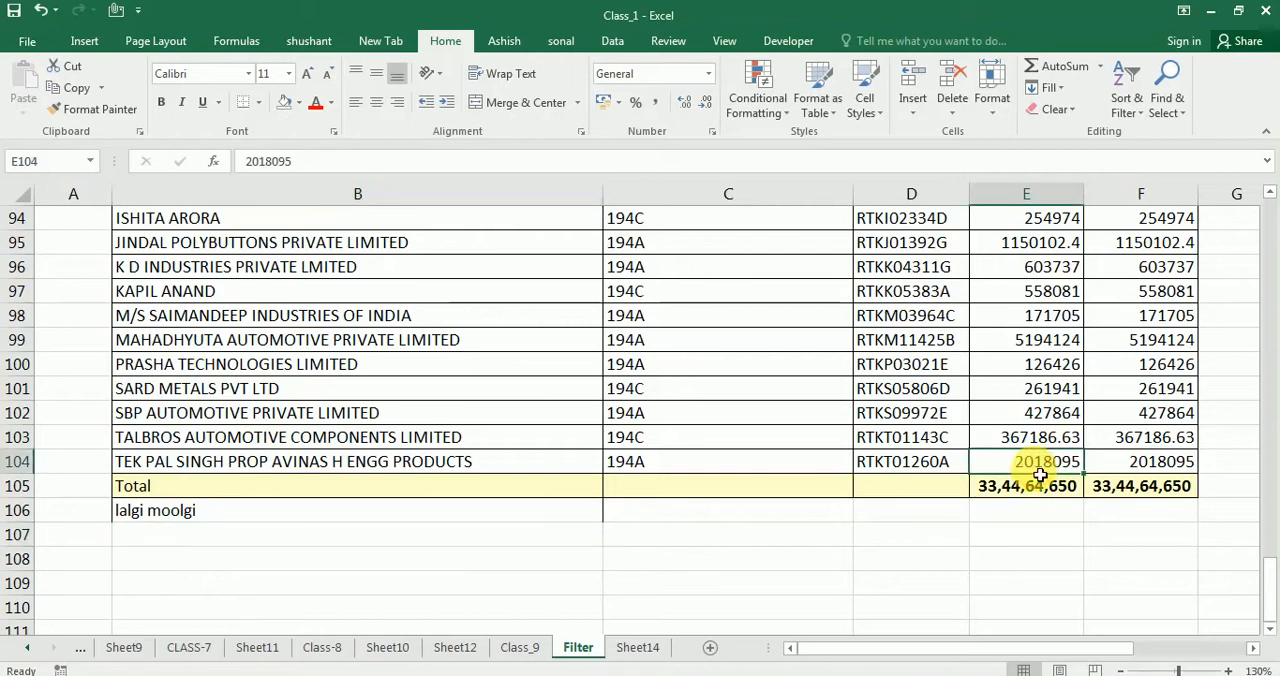
{"action": "key", "text": "Down"}
{"action": "key", "text": "Down"}
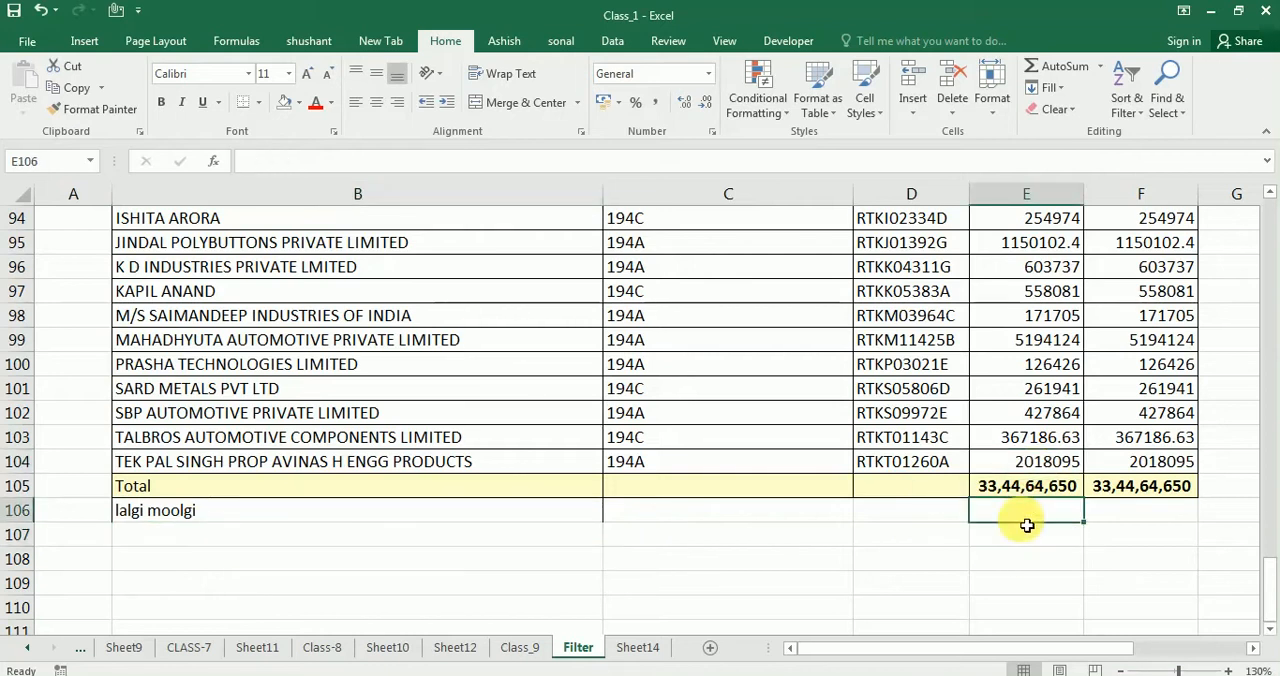
{"action": "left_click", "coordinate": [1034, 460]}
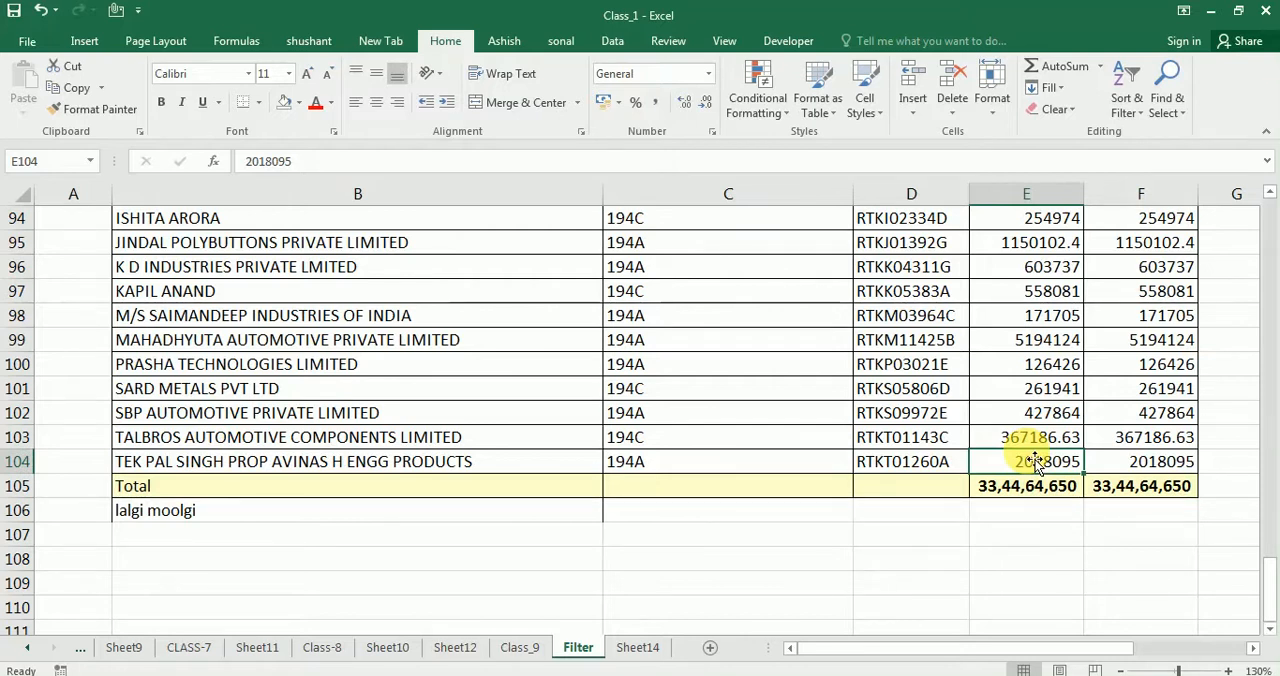
Delete the extra row 106 below the Total row
{"action": "scroll", "coordinate": [969, 400], "scroll_direction": "up", "scroll_amount": 5}
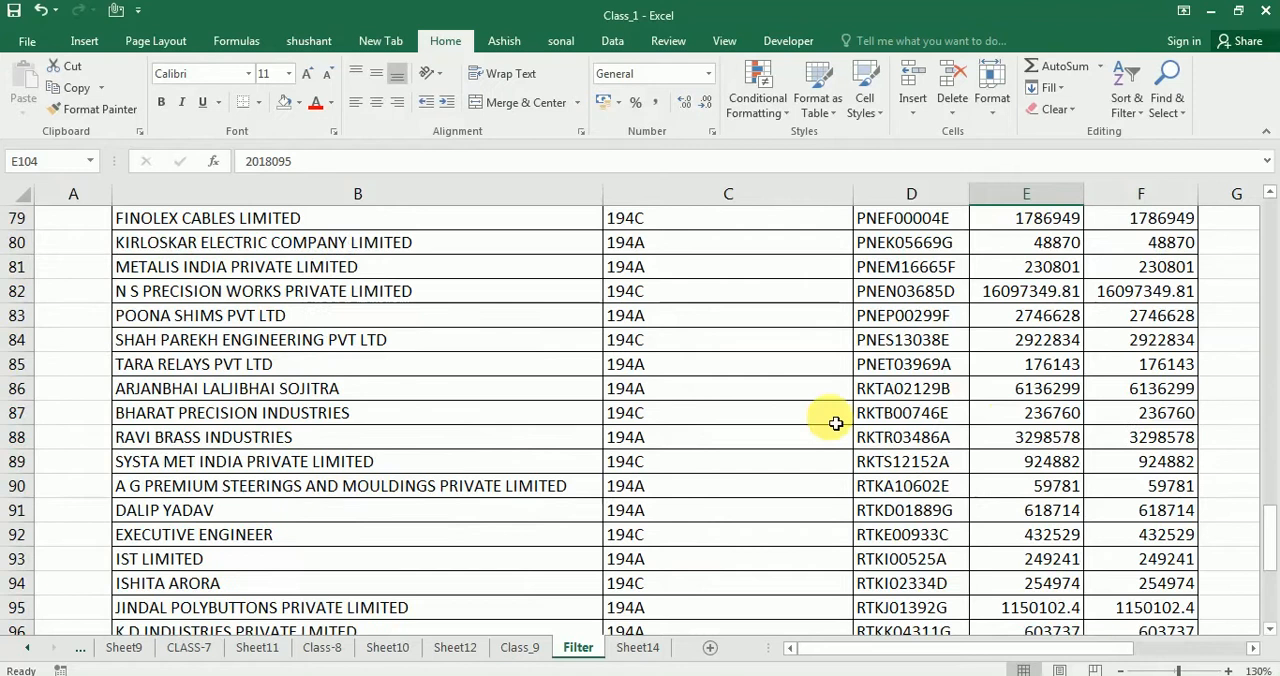
{"action": "scroll", "coordinate": [794, 425], "scroll_direction": "down", "scroll_amount": 7}
{"action": "scroll", "coordinate": [542, 487], "scroll_direction": "up", "scroll_amount": 1}
{"action": "left_click", "coordinate": [18, 437]}
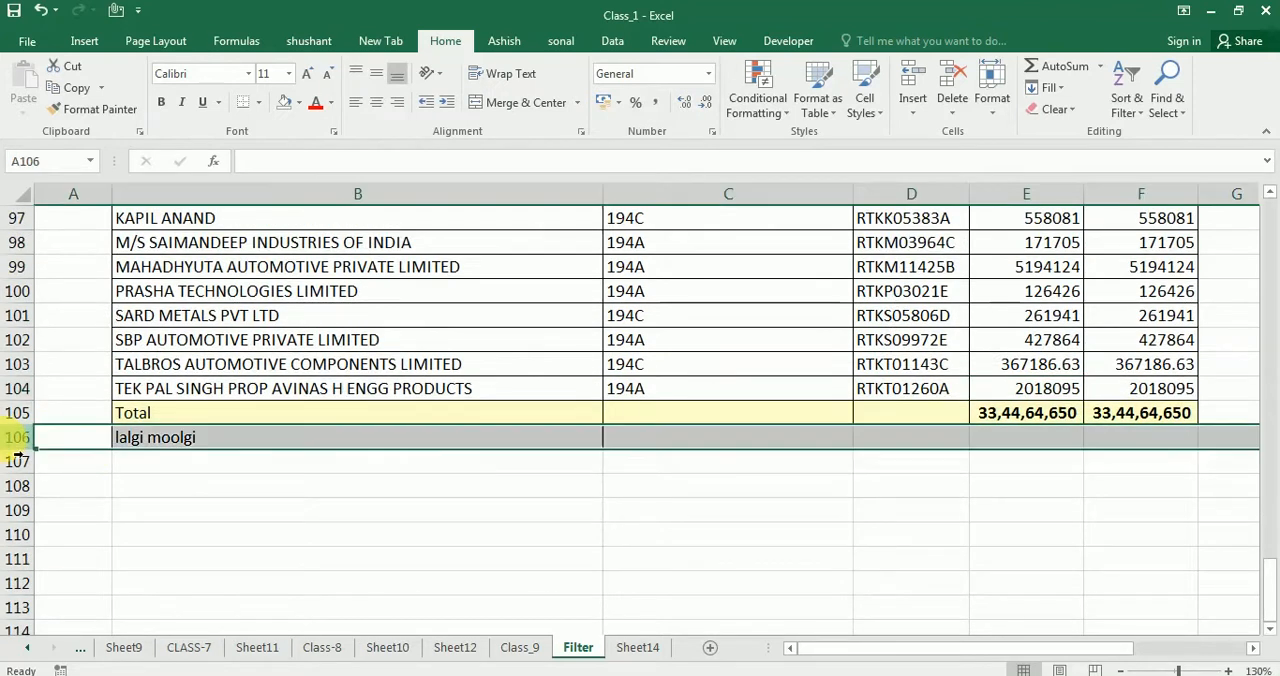
Convert the range B2:F105 into a table, using its first row as headers
{"action": "scroll", "coordinate": [294, 442], "scroll_direction": "up", "scroll_amount": 9}
{"action": "scroll", "coordinate": [297, 441], "scroll_direction": "up", "scroll_amount": 20}
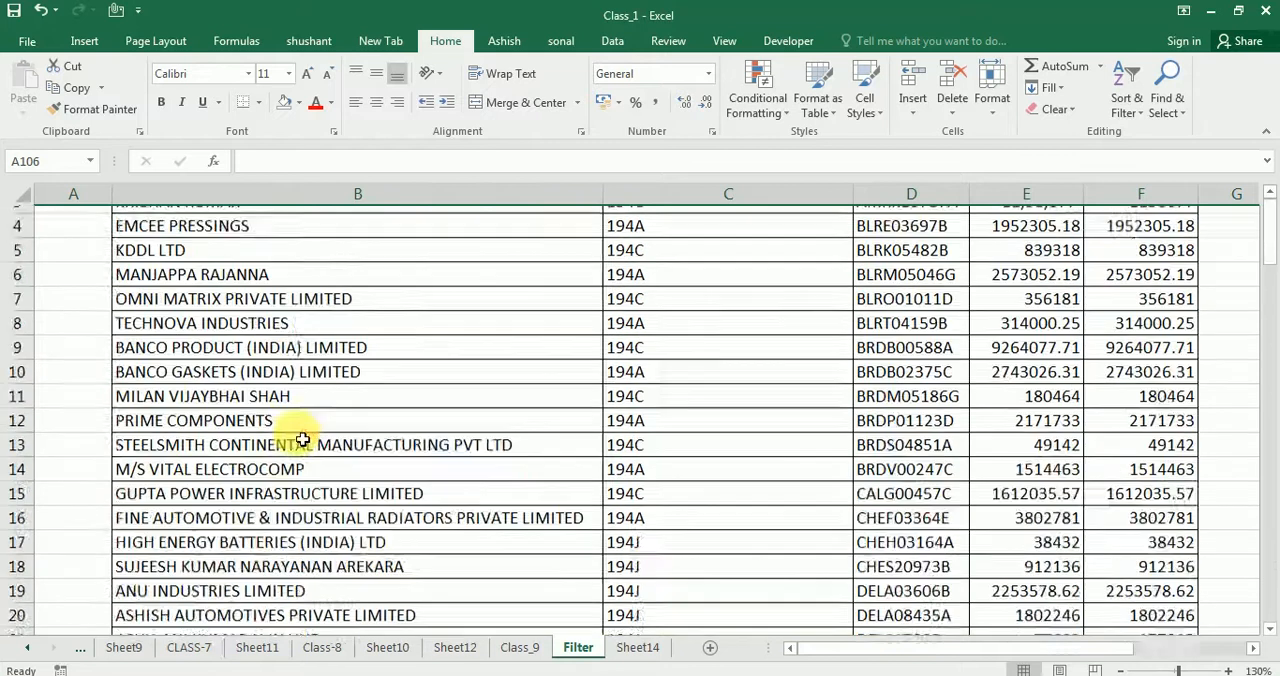
{"action": "left_click_drag", "start_coordinate": [175, 300], "coordinate": [1113, 340]}
{"action": "key", "text": "ctrl+shift+Down"}
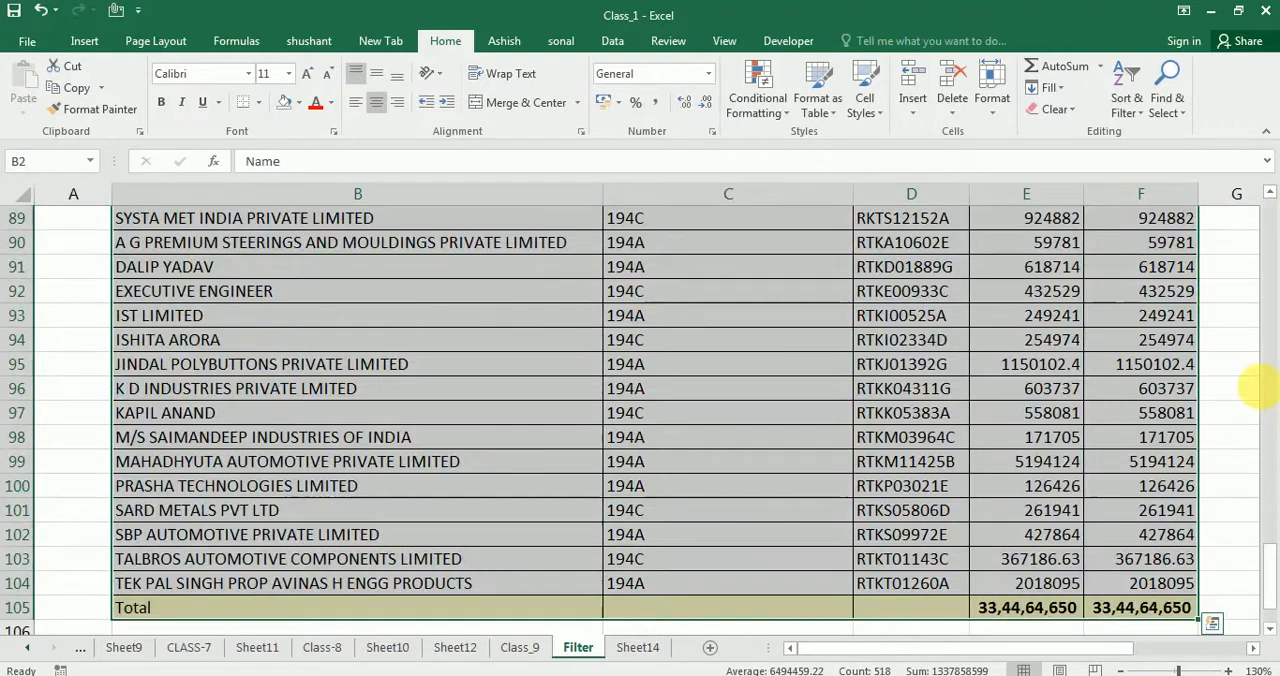
{"action": "left_click_drag", "start_coordinate": [1274, 579], "coordinate": [1274, 222]}
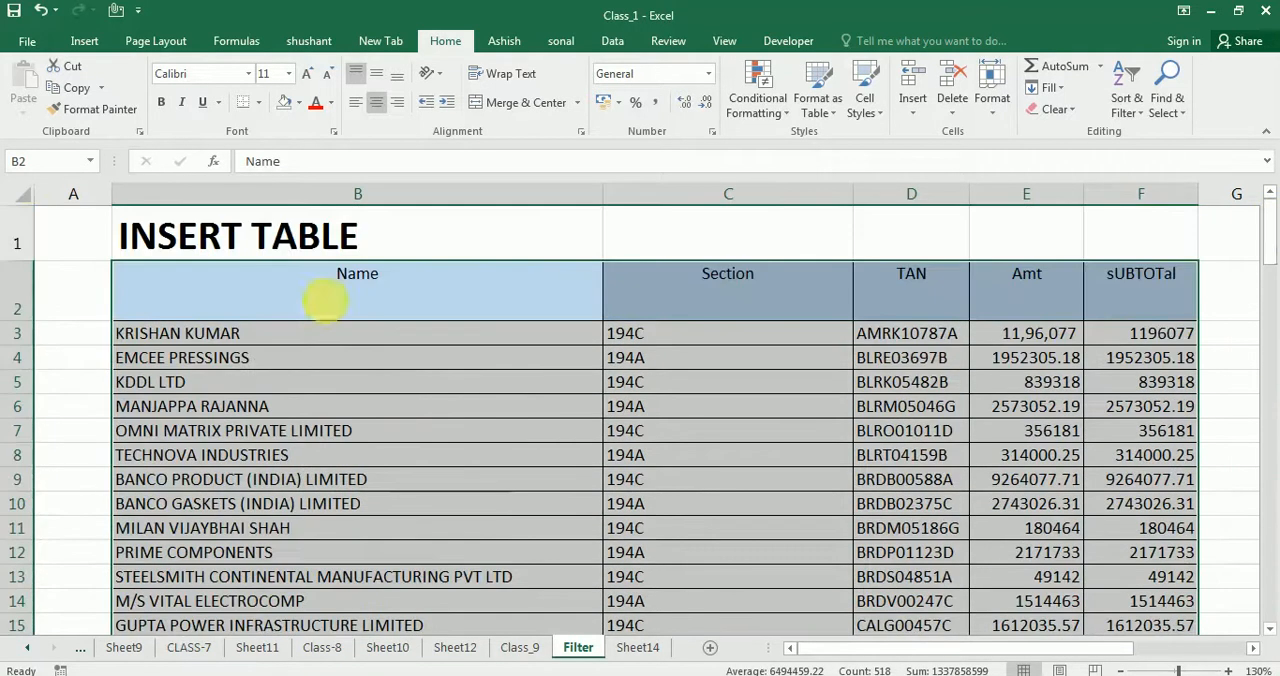
{"action": "left_click", "coordinate": [84, 41]}
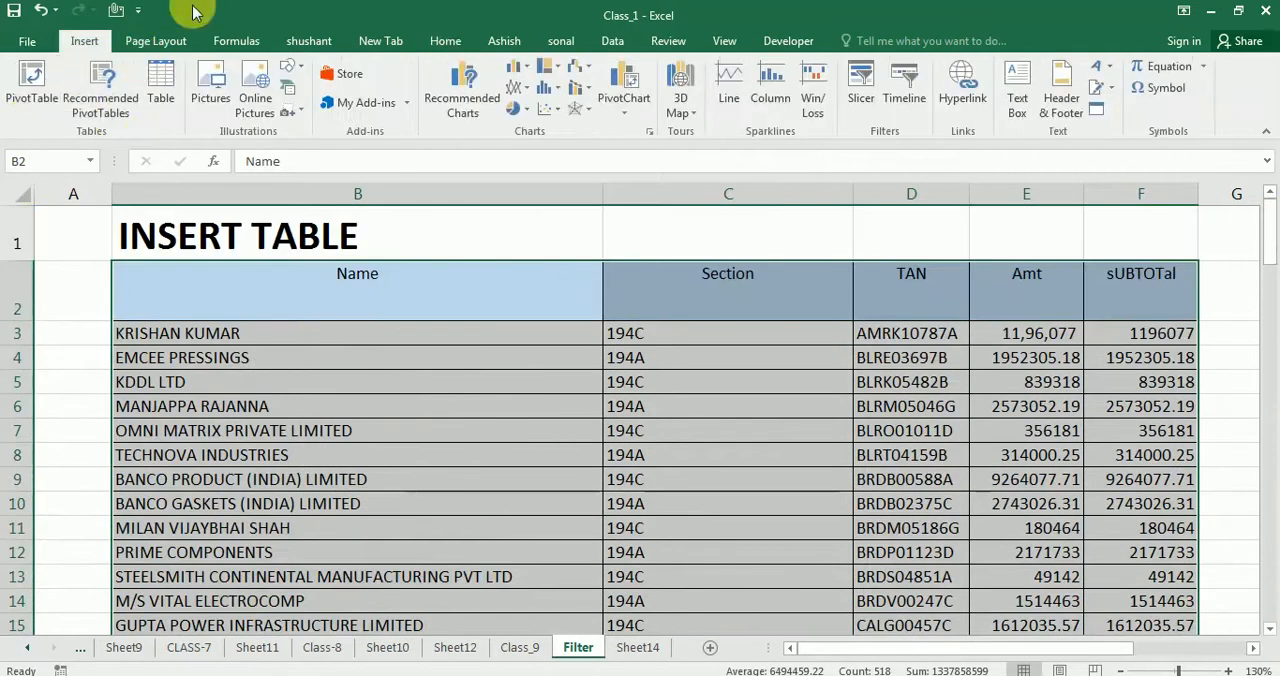
{"action": "left_click", "coordinate": [163, 88]}
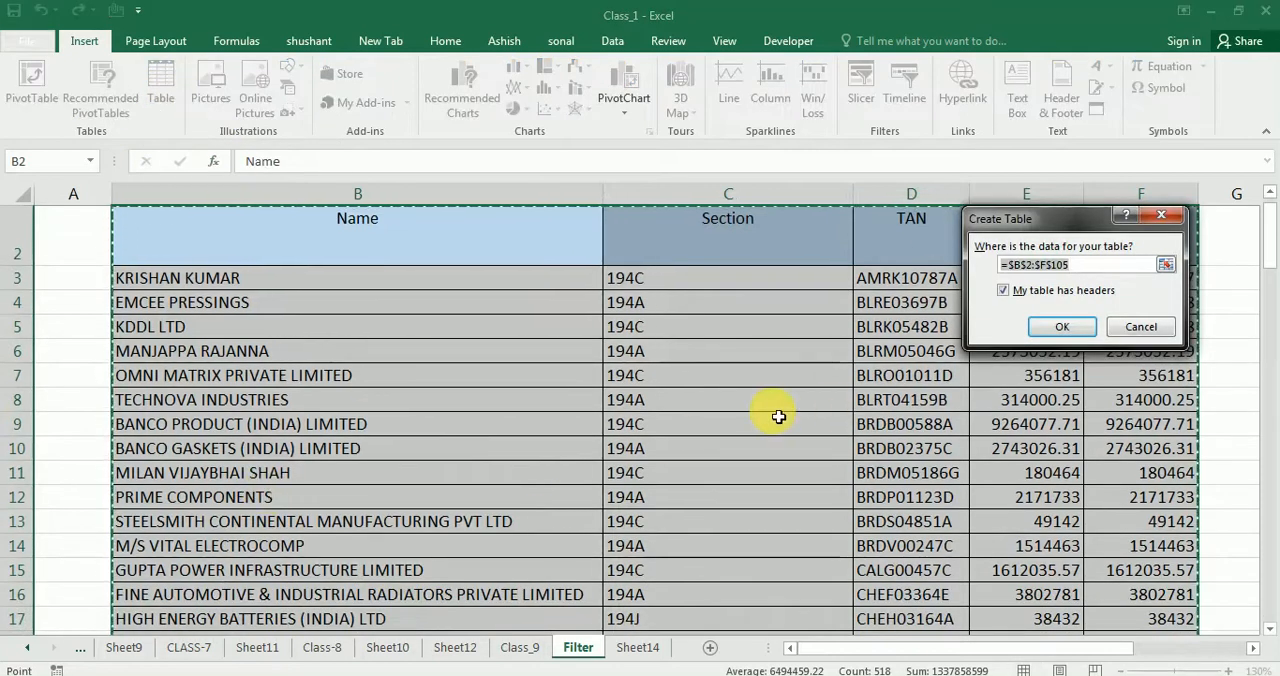
{"action": "left_click", "coordinate": [1045, 322]}
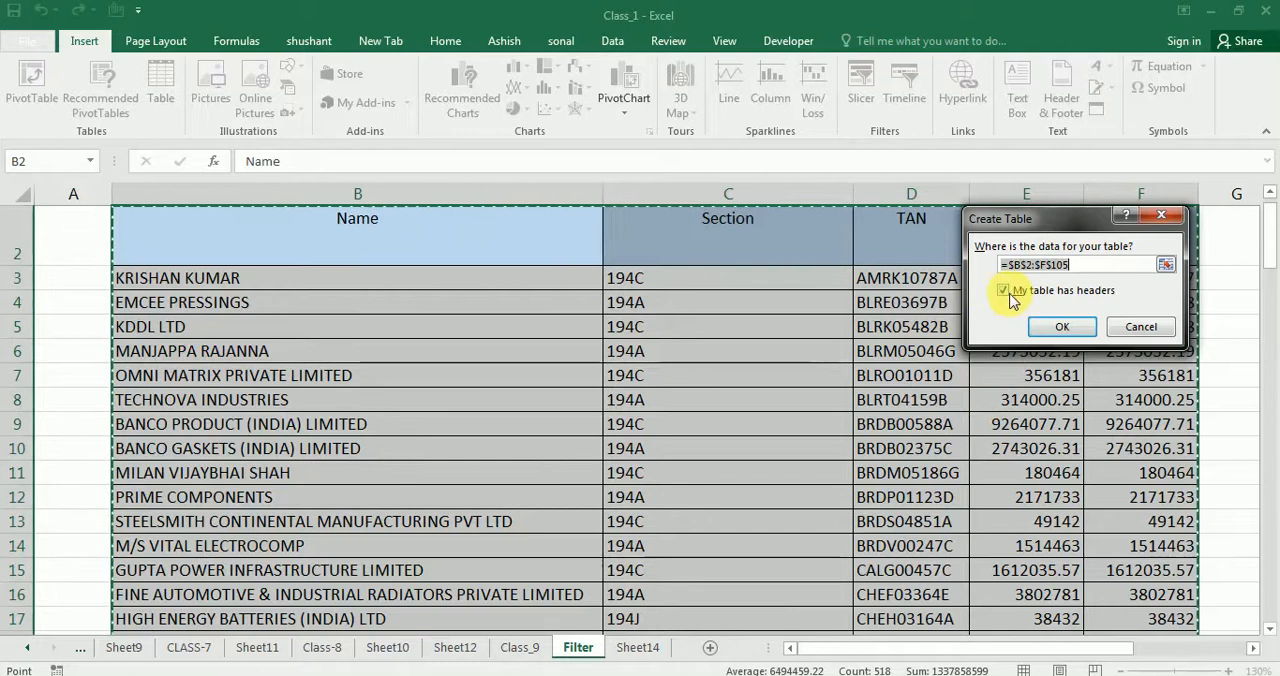
{"action": "left_click_drag", "start_coordinate": [1023, 216], "coordinate": [940, 347]}
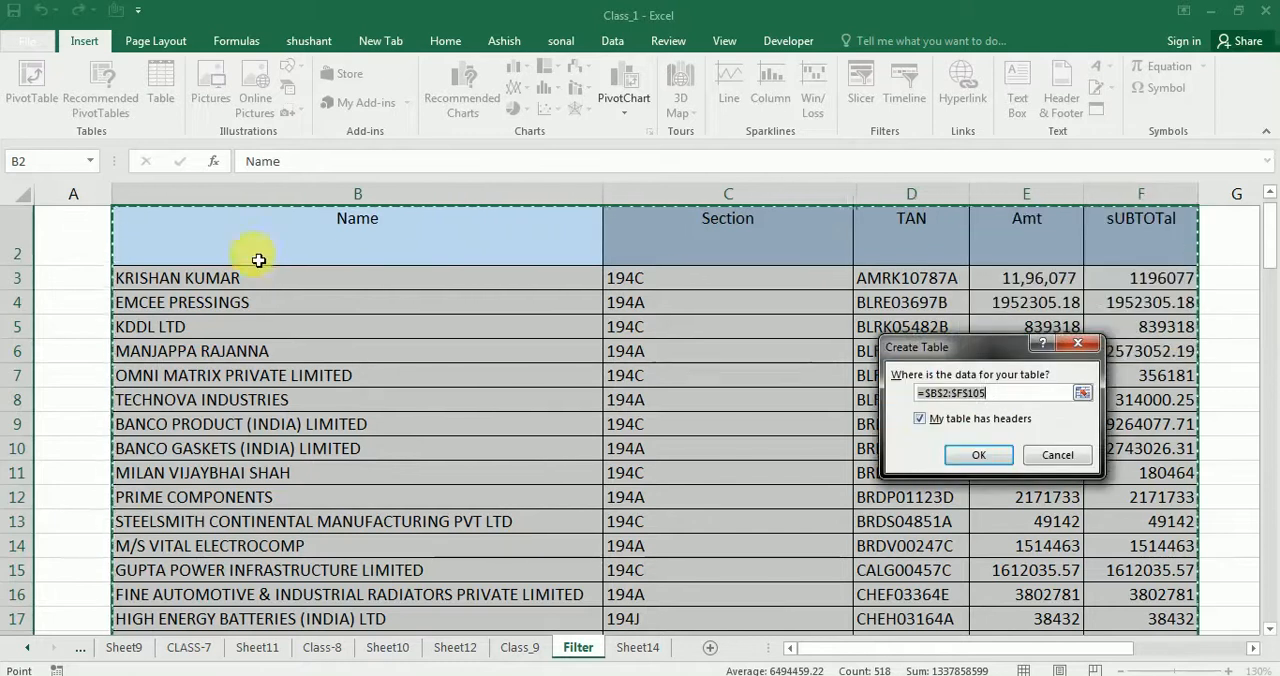
{"action": "left_click", "coordinate": [981, 462]}
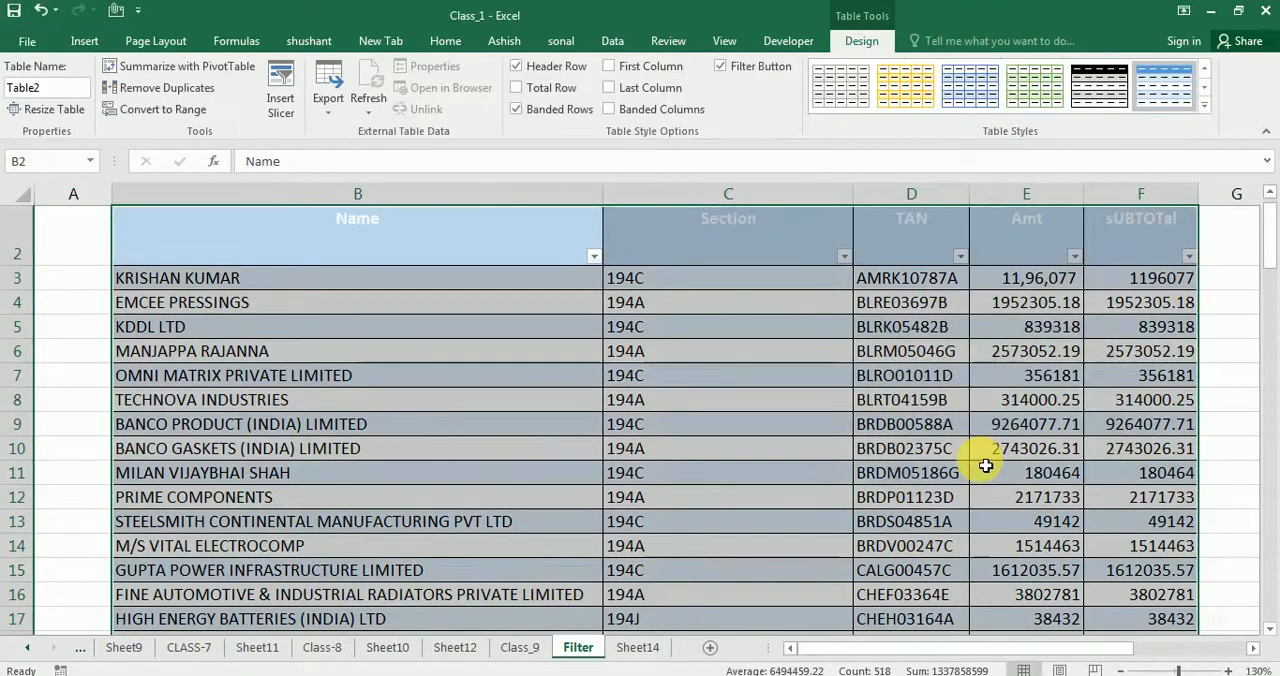
Check the new table's banded rows and headers from the first records down to the Total row
{"action": "left_click", "coordinate": [690, 453]}
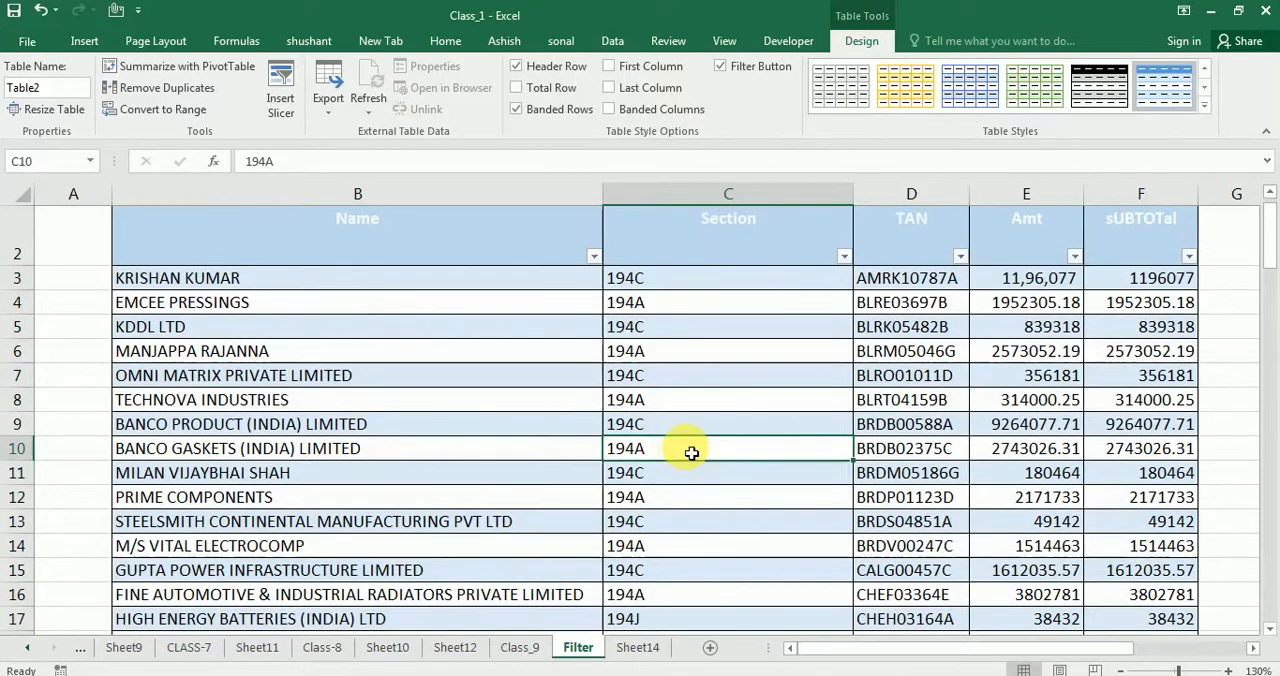
{"action": "scroll", "coordinate": [687, 456], "scroll_direction": "down", "scroll_amount": 15}
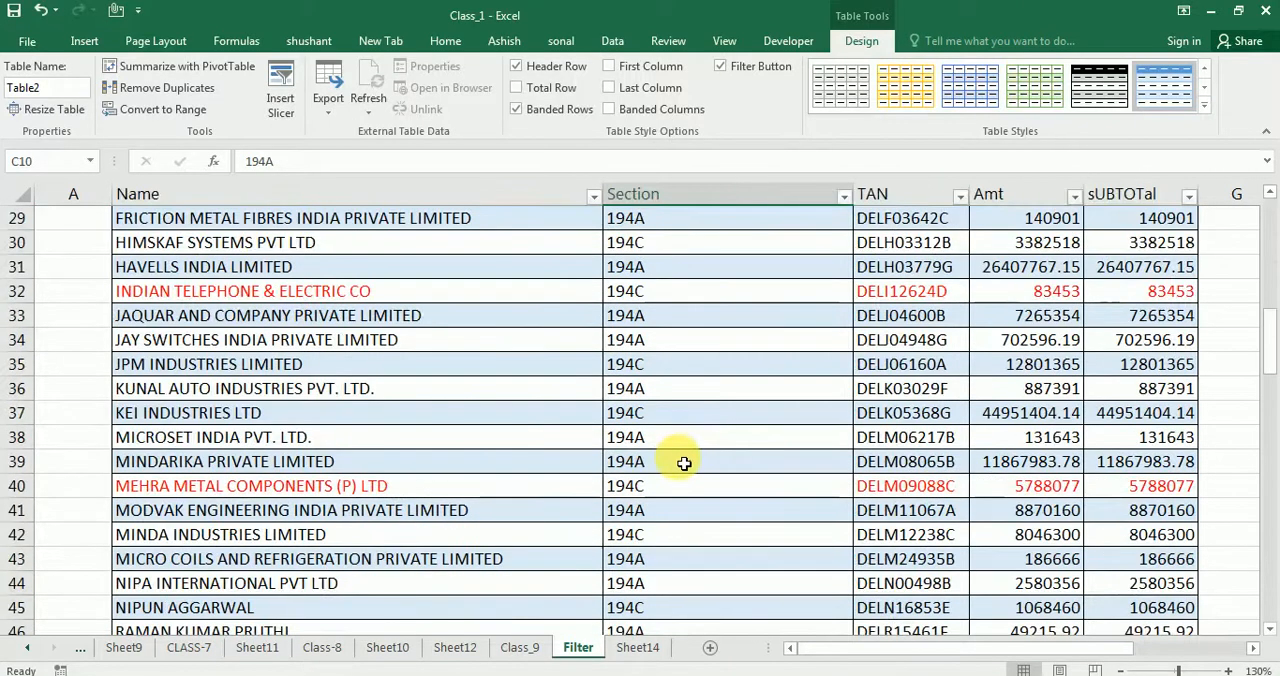
{"action": "scroll", "coordinate": [683, 463], "scroll_direction": "down", "scroll_amount": 16}
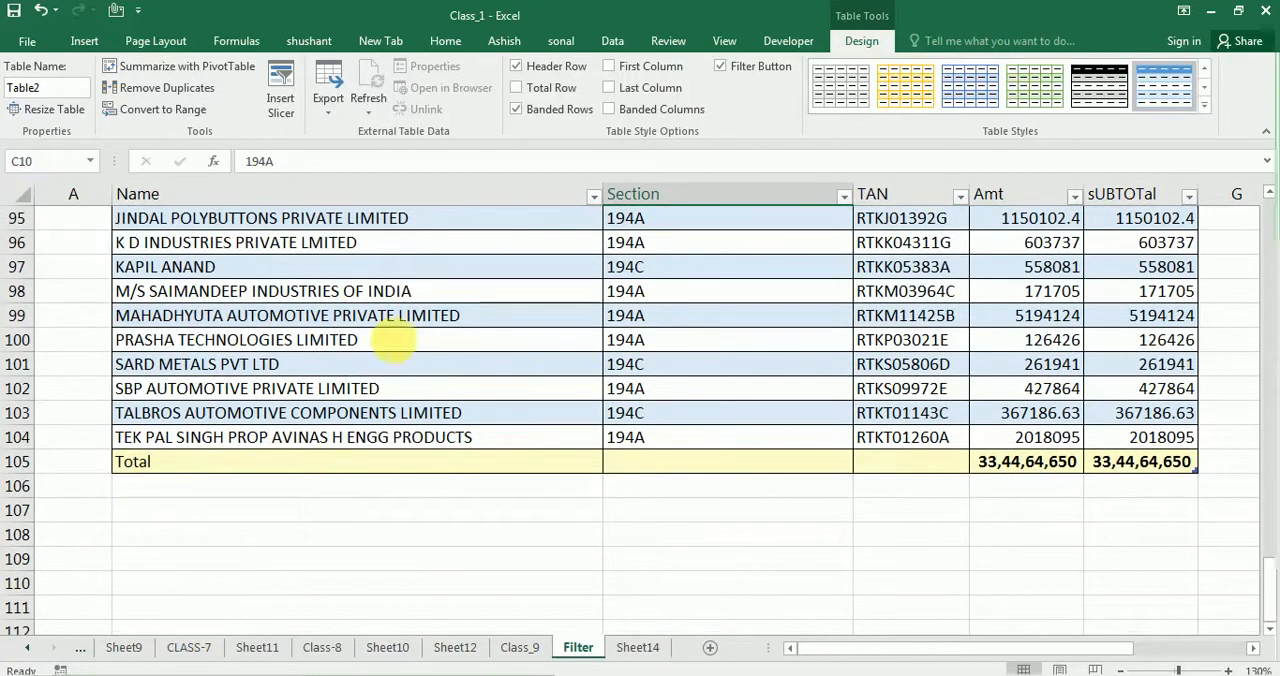
Enter a sample person's name in B106 directly beneath the Total row and select that row's cells across to the sUBTOTal column
{"action": "left_click", "coordinate": [245, 492]}
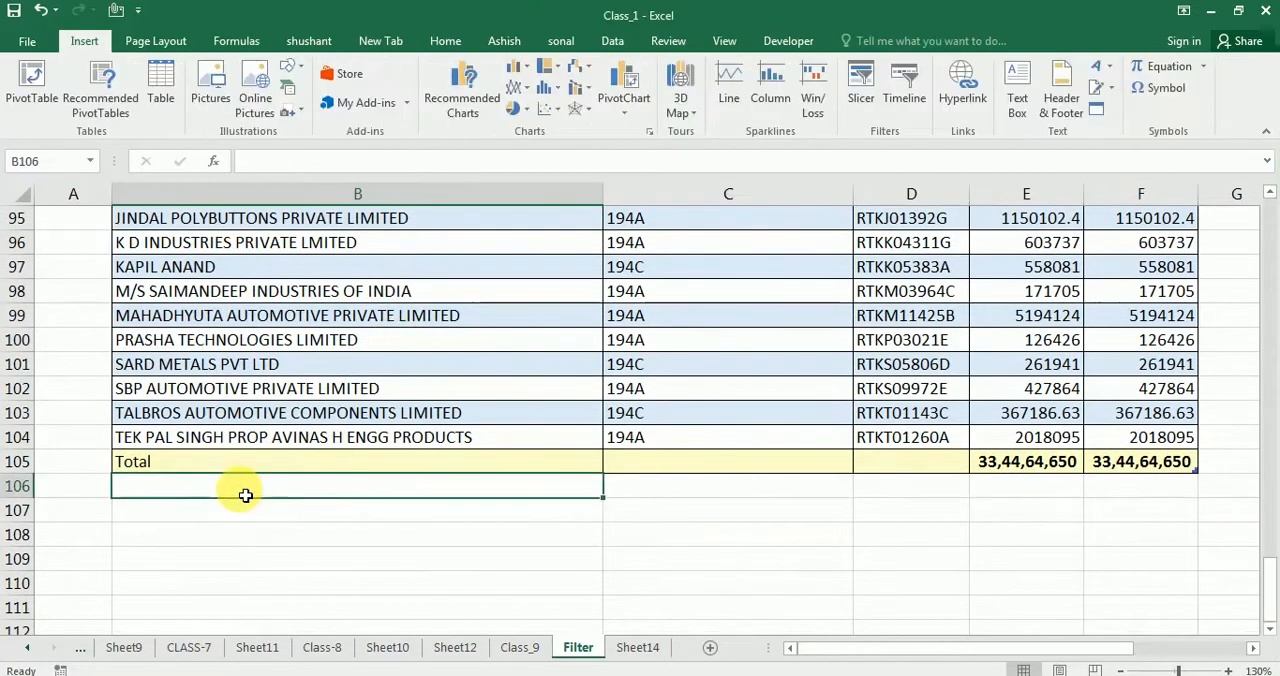
{"action": "type", "text": "LALGI MOOLGI"}
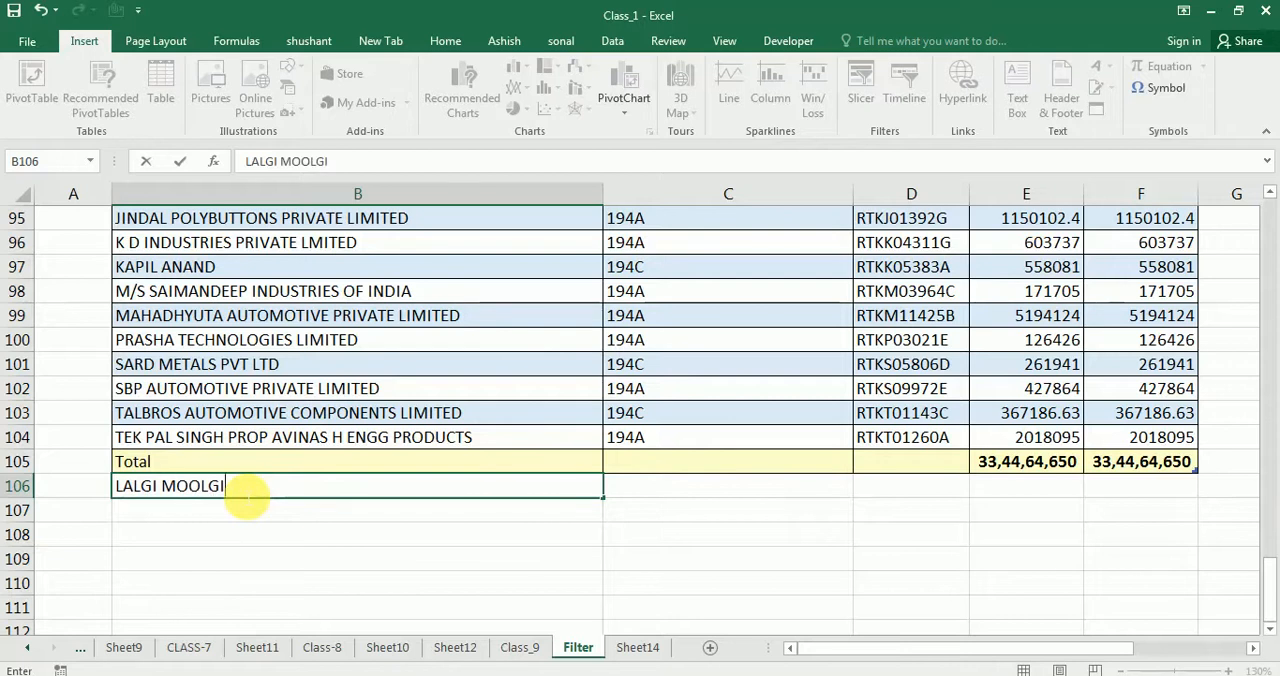
{"action": "key", "text": "Return"}
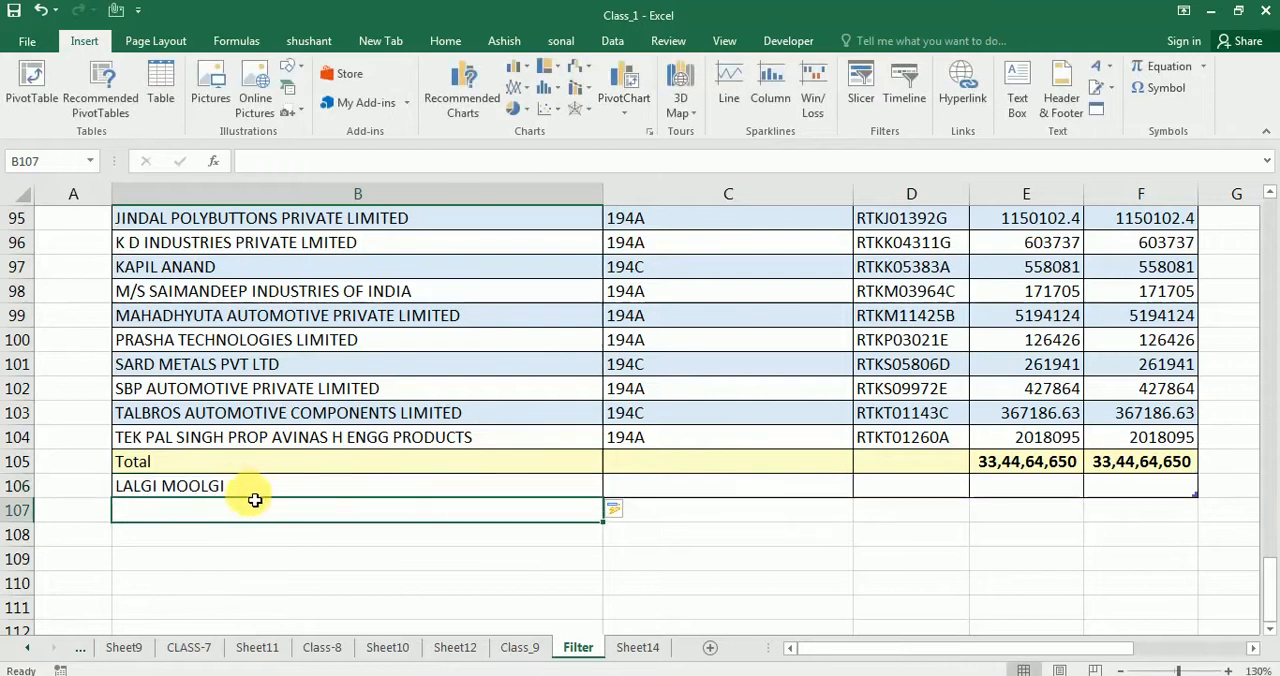
{"action": "scroll", "coordinate": [289, 540], "scroll_direction": "down", "scroll_amount": 1}
{"action": "left_click", "coordinate": [292, 535]}
{"action": "left_click_drag", "start_coordinate": [243, 421], "coordinate": [1166, 414]}
{"action": "left_click", "coordinate": [1160, 412]}
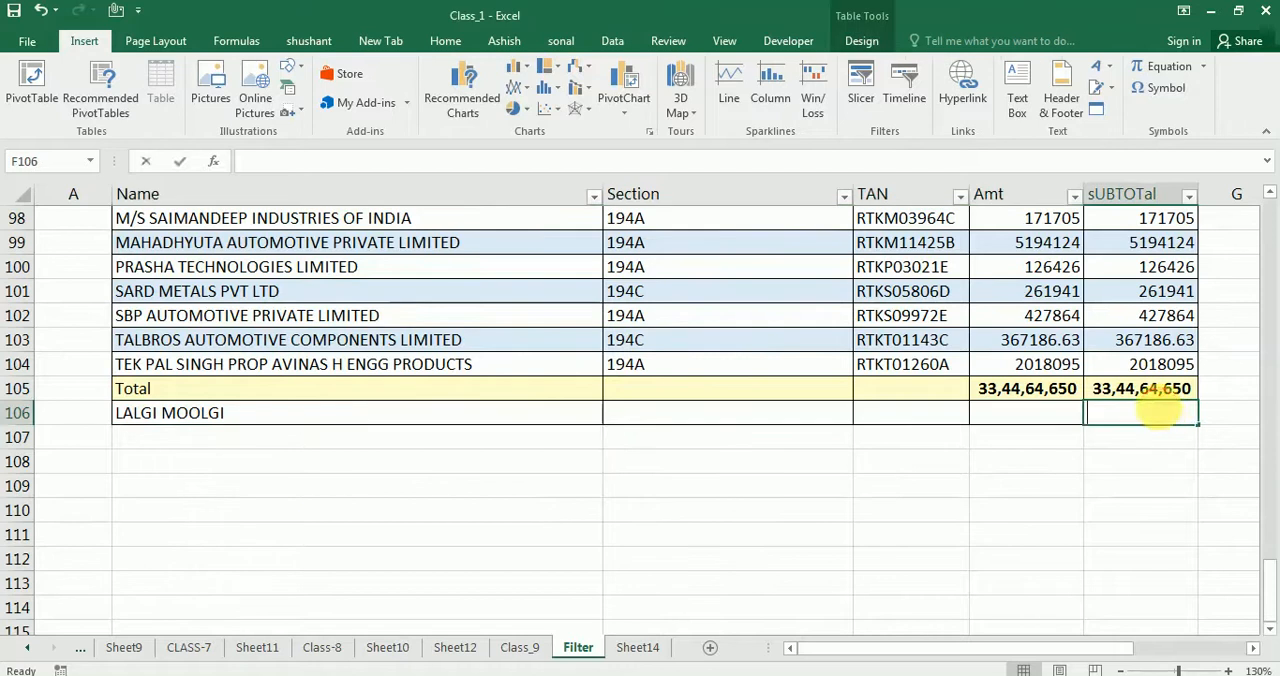
{"action": "key", "text": "Escape"}
Enter a second sample name in B107 and select the cells from the Total row down through the added rows
{"action": "left_click", "coordinate": [198, 449]}
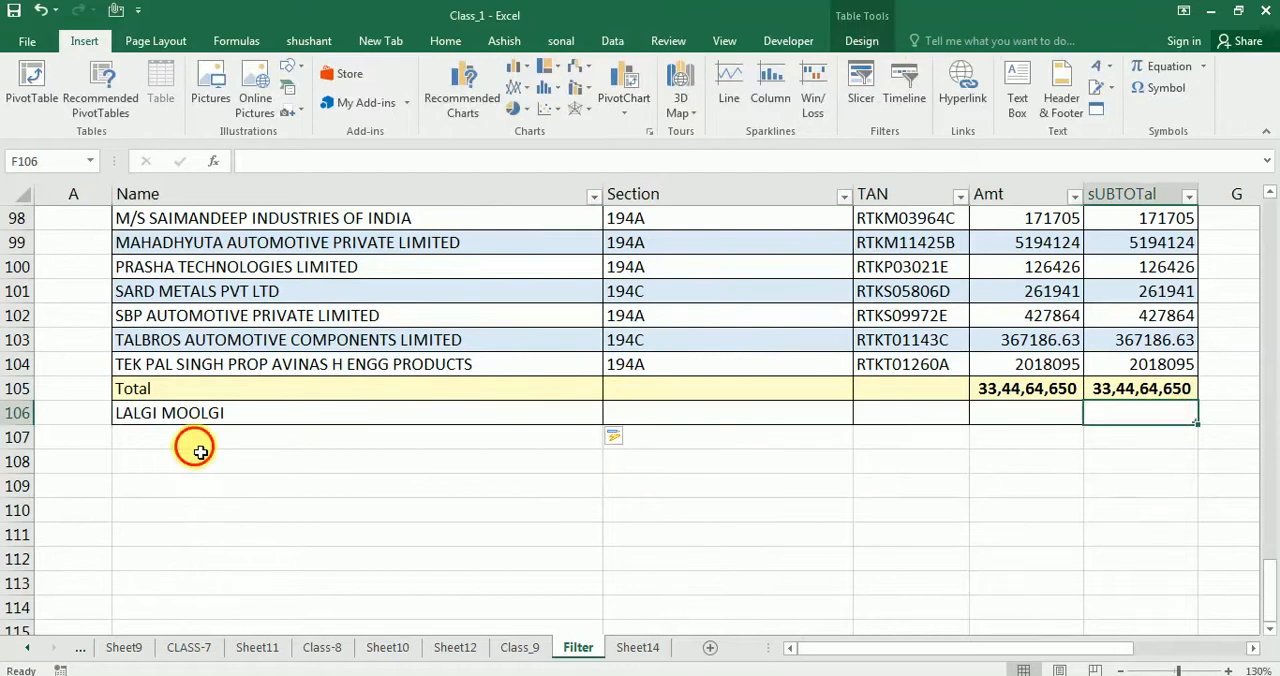
{"action": "type", "text": "ANSHU"}
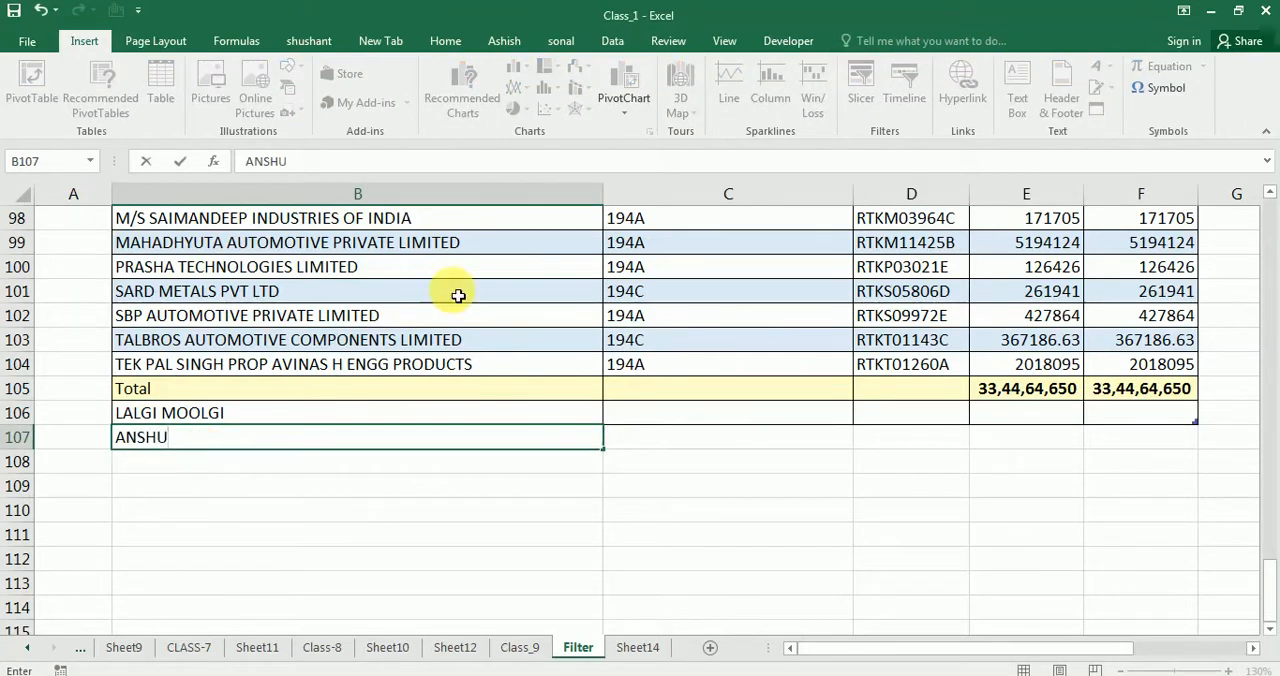
{"action": "key", "text": "Return"}
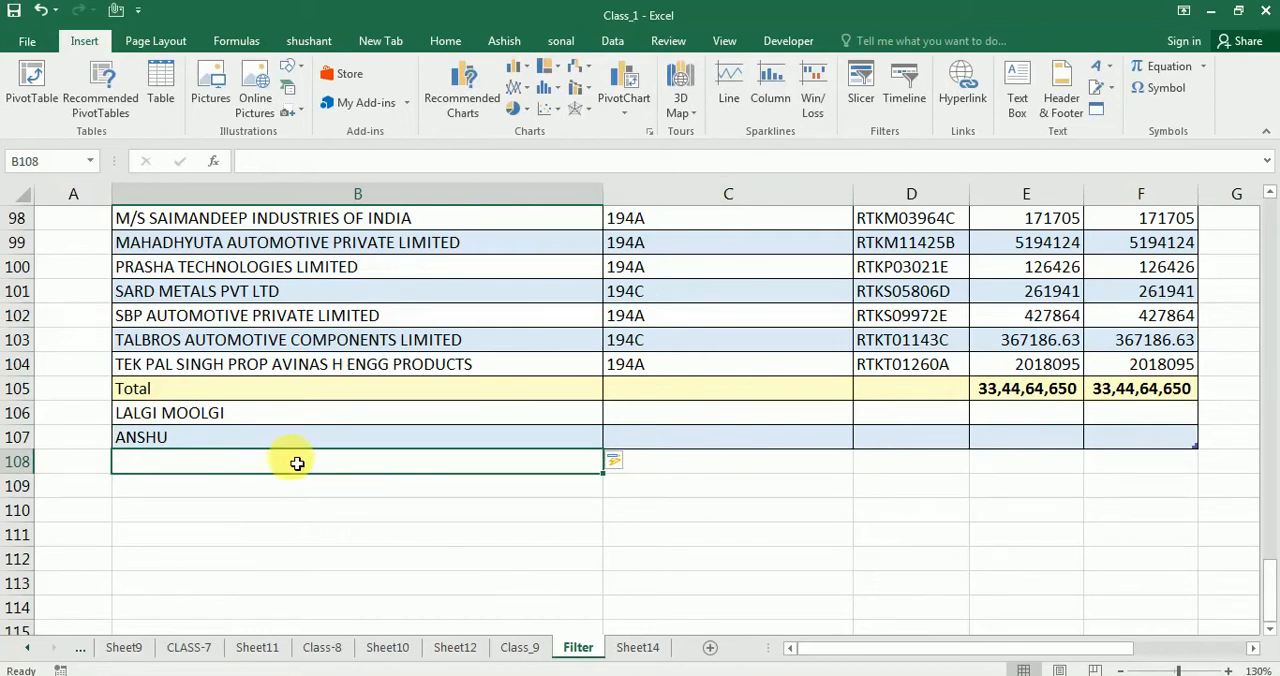
{"action": "left_click_drag", "start_coordinate": [251, 398], "coordinate": [1155, 447]}
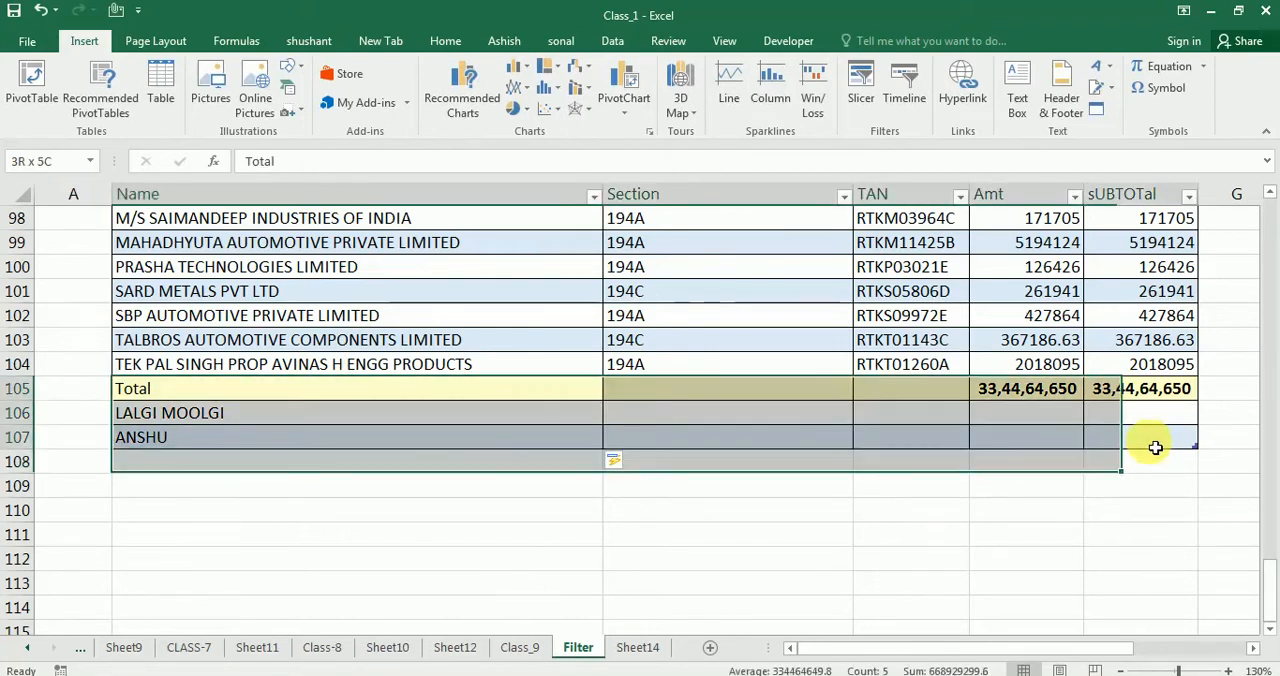
{"action": "left_click", "coordinate": [447, 539]}
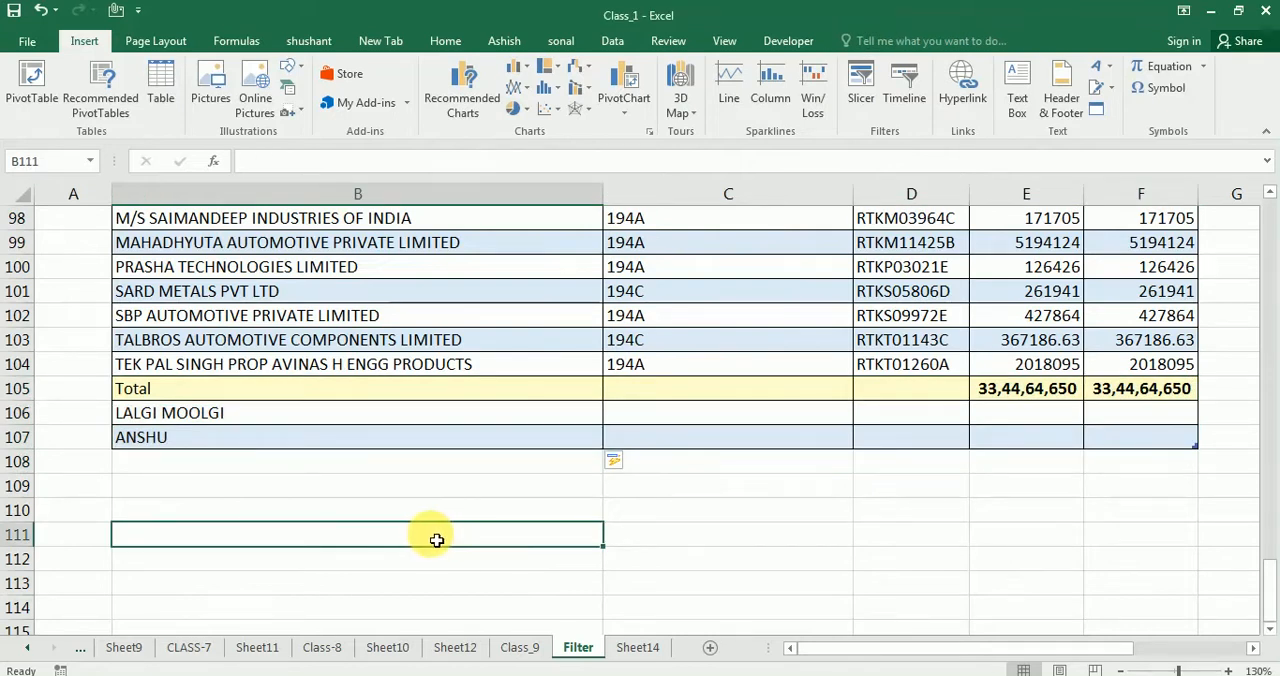
Delete rows 106 to 108 beneath the Total row
{"action": "scroll", "coordinate": [514, 408], "scroll_direction": "up", "scroll_amount": 5}
{"action": "scroll", "coordinate": [514, 416], "scroll_direction": "down", "scroll_amount": 2}
{"action": "scroll", "coordinate": [537, 470], "scroll_direction": "down", "scroll_amount": 1}
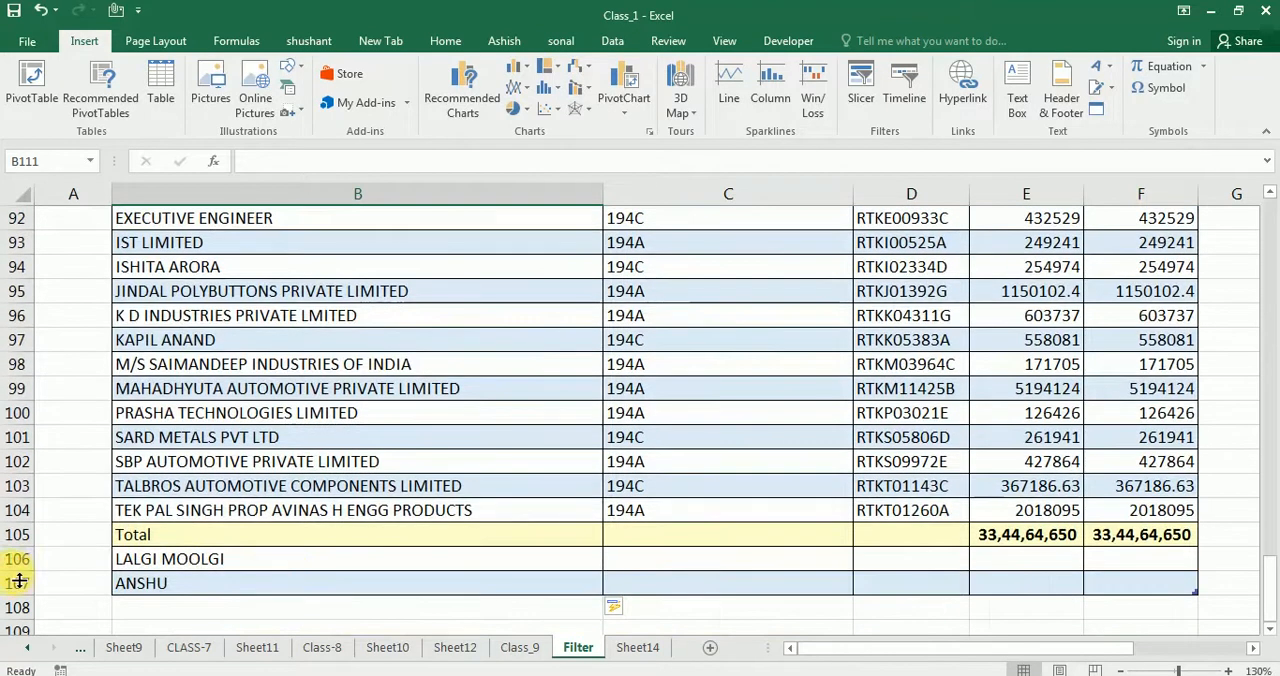
{"action": "left_click_drag", "start_coordinate": [14, 559], "coordinate": [14, 610]}
{"action": "key", "text": "Delete"}
Examine the sort and filter options available for the table's Name column
{"action": "scroll", "coordinate": [195, 462], "scroll_direction": "up", "scroll_amount": 5}
{"action": "scroll", "coordinate": [195, 462], "scroll_direction": "up", "scroll_amount": 20}
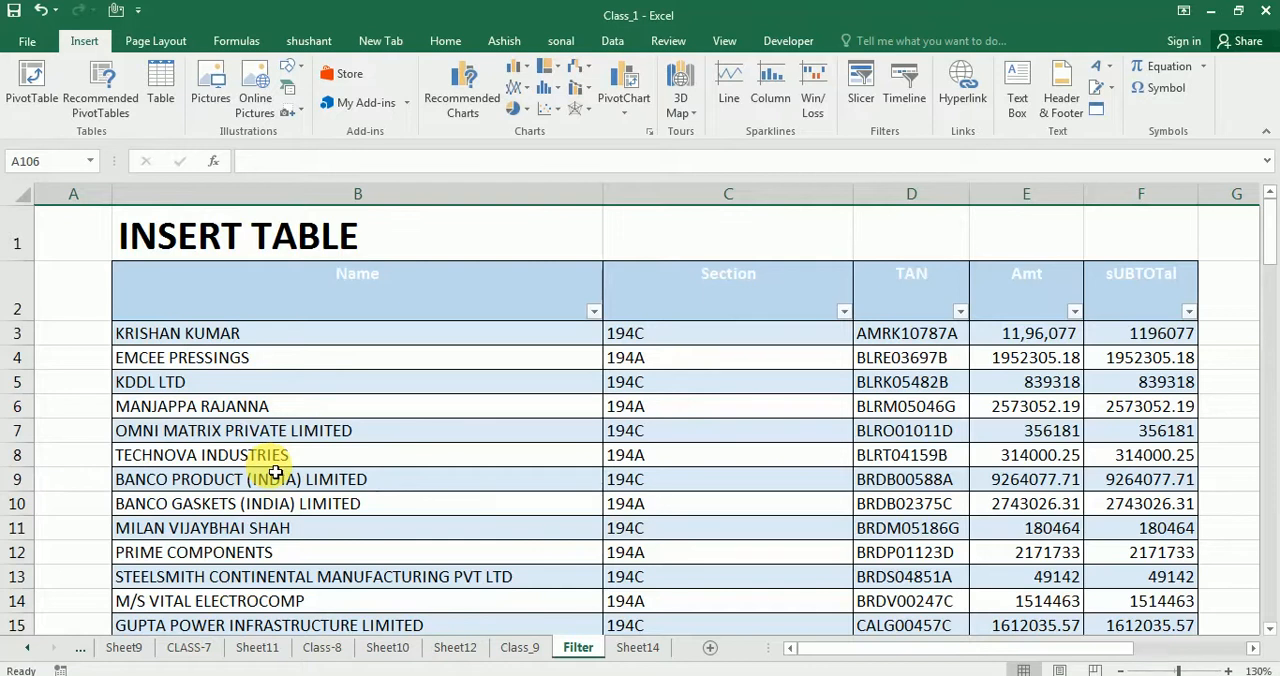
{"action": "left_click", "coordinate": [595, 312]}
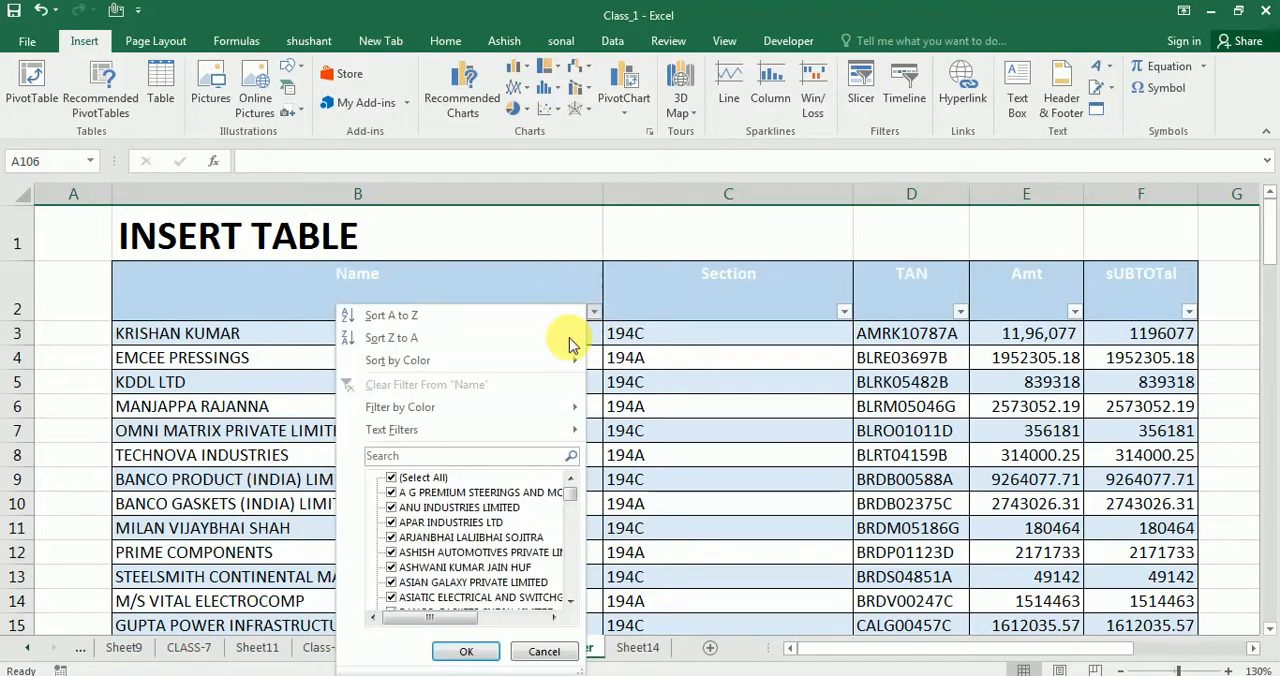
{"action": "left_click", "coordinate": [638, 467]}
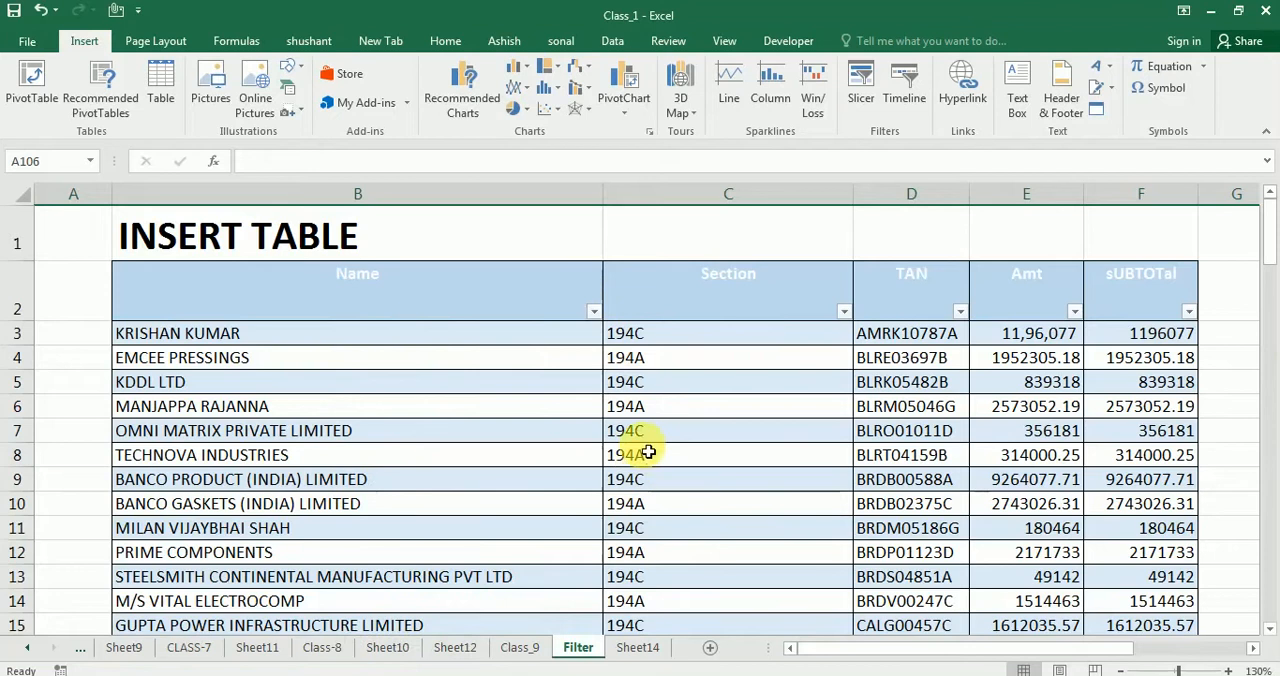
{"action": "left_click", "coordinate": [864, 98]}
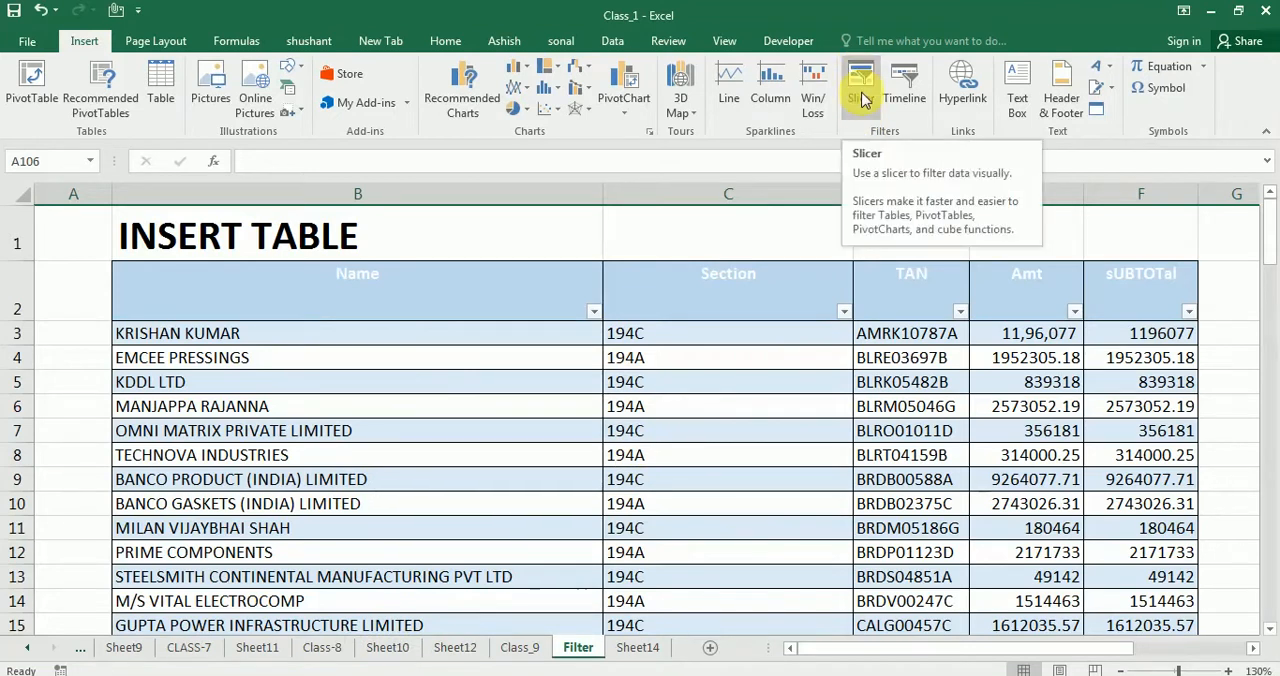
{"action": "left_click", "coordinate": [864, 98]}
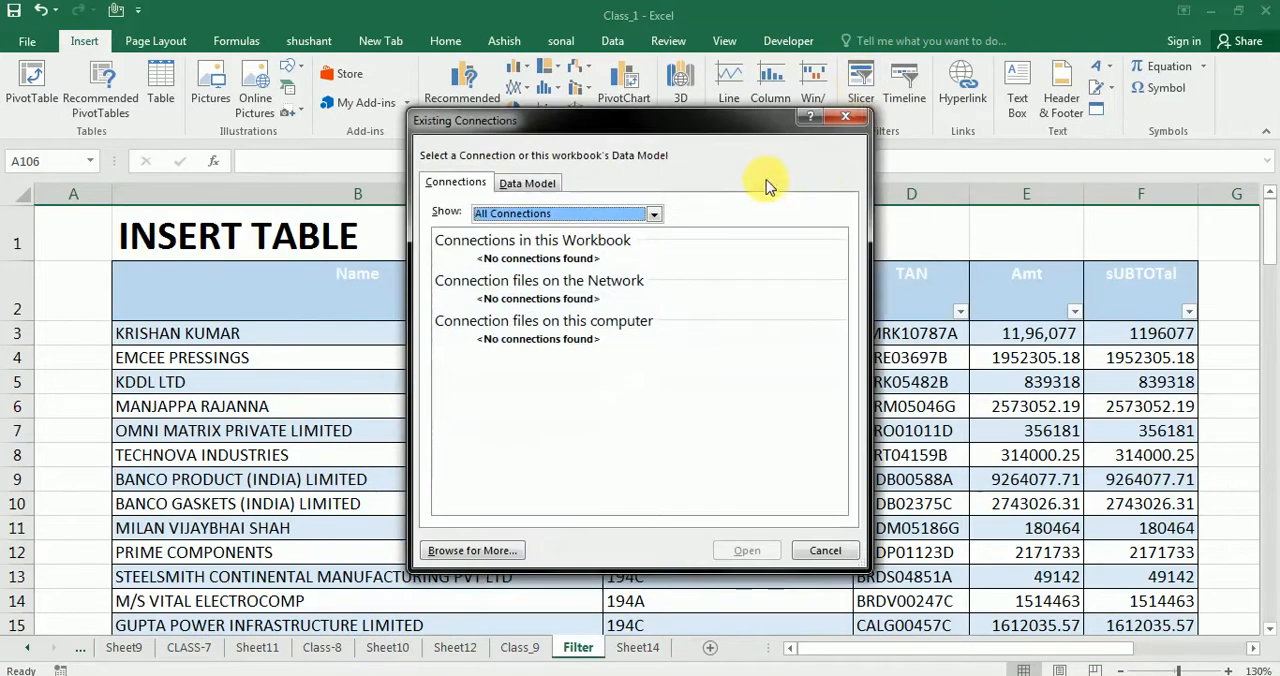
{"action": "left_click", "coordinate": [845, 119]}
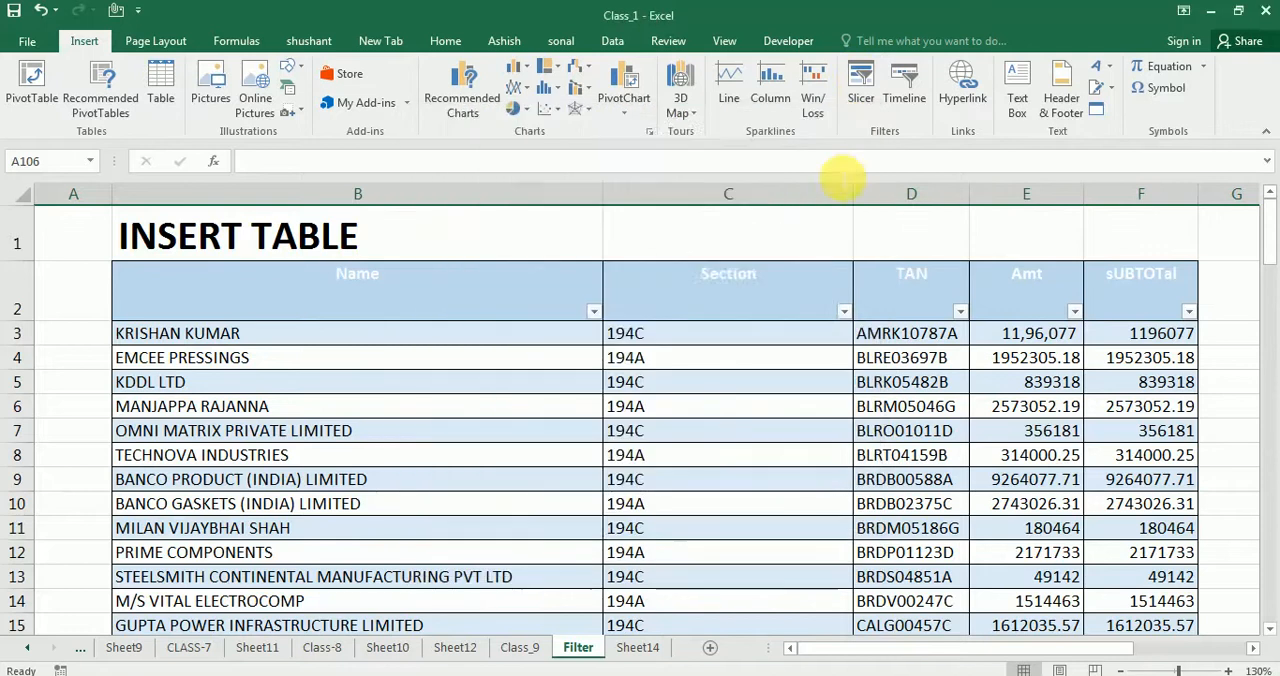
Select the whole table starting from its header row and insert a slicer for the Section field
{"action": "left_click_drag", "start_coordinate": [335, 293], "coordinate": [1188, 371]}
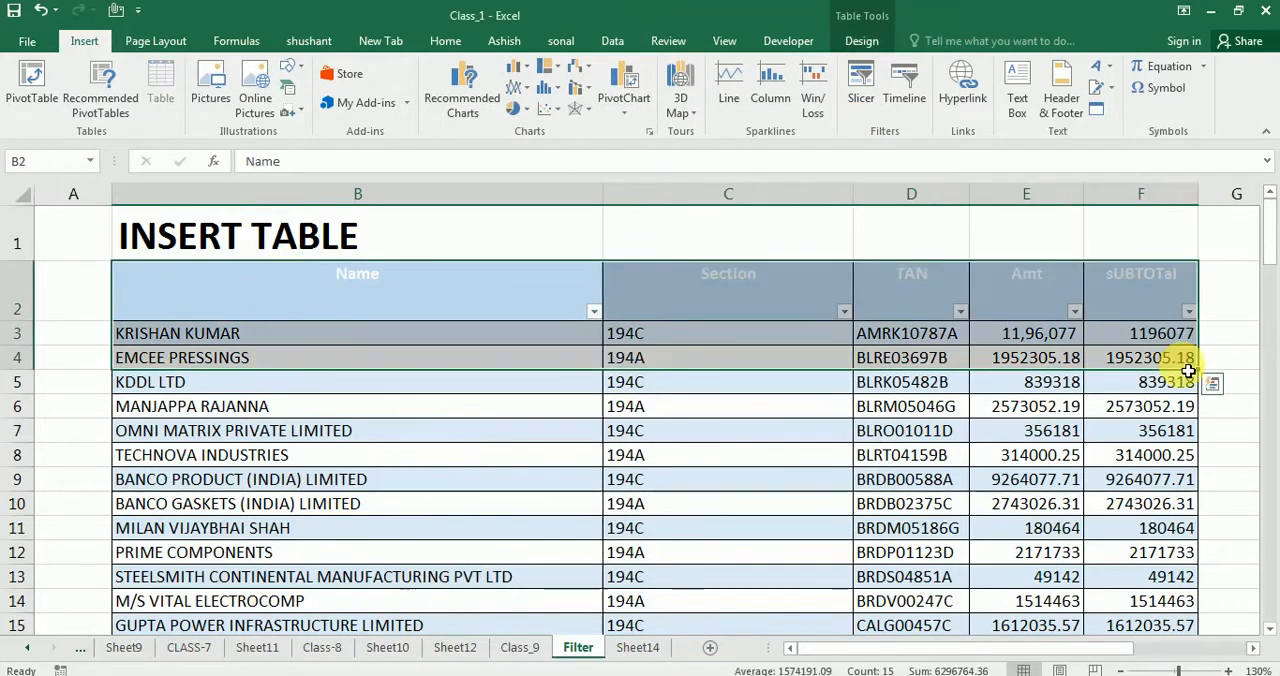
{"action": "key", "text": "ctrl+shift+Down"}
{"action": "scroll", "coordinate": [722, 309], "scroll_direction": "up", "scroll_amount": 4}
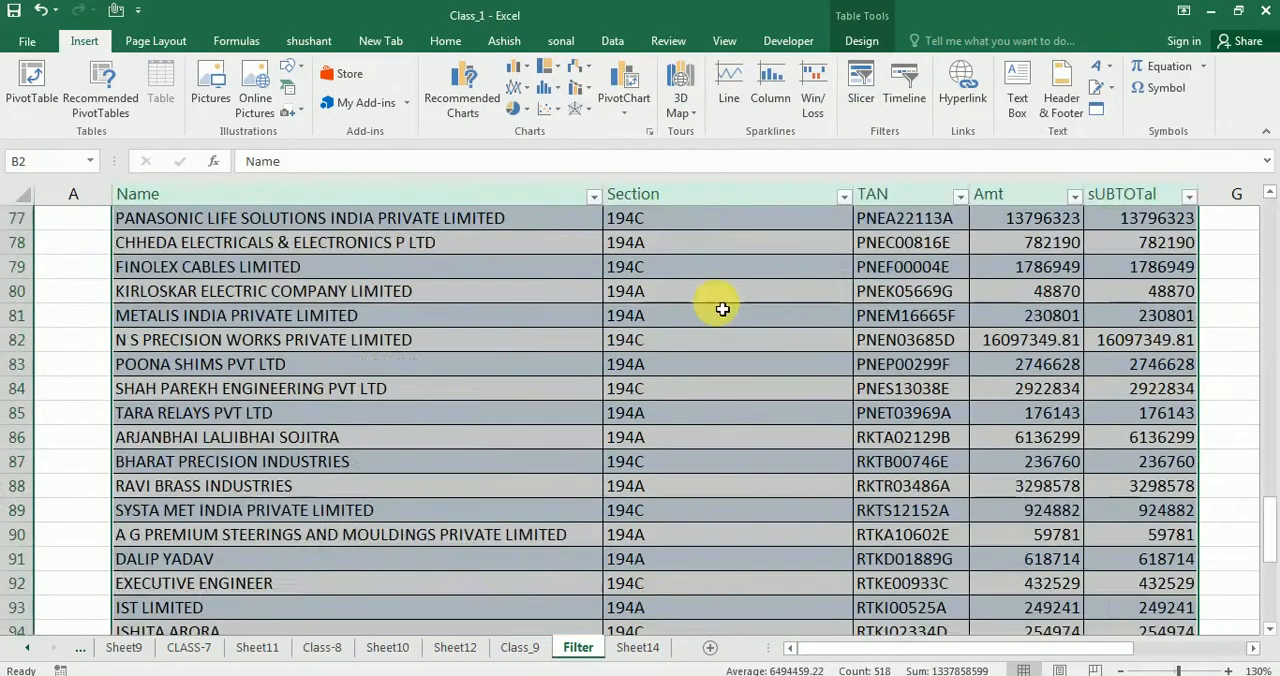
{"action": "scroll", "coordinate": [715, 315], "scroll_direction": "up", "scroll_amount": 20}
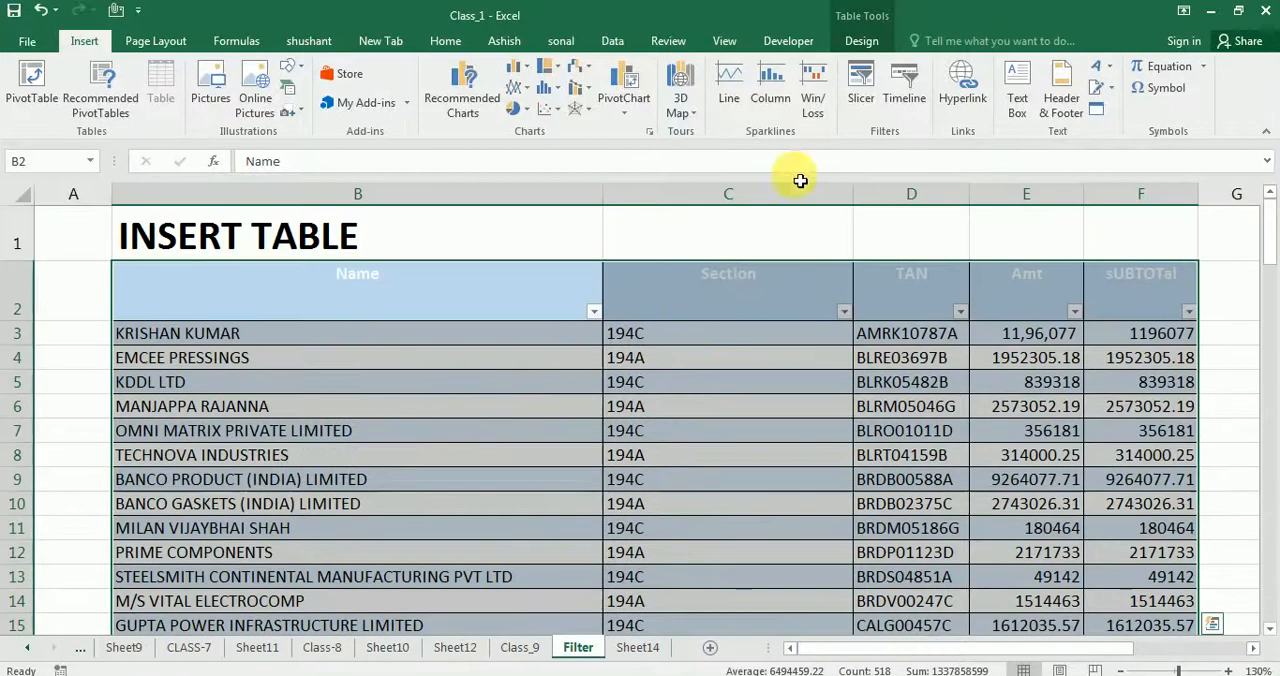
{"action": "left_click", "coordinate": [861, 80]}
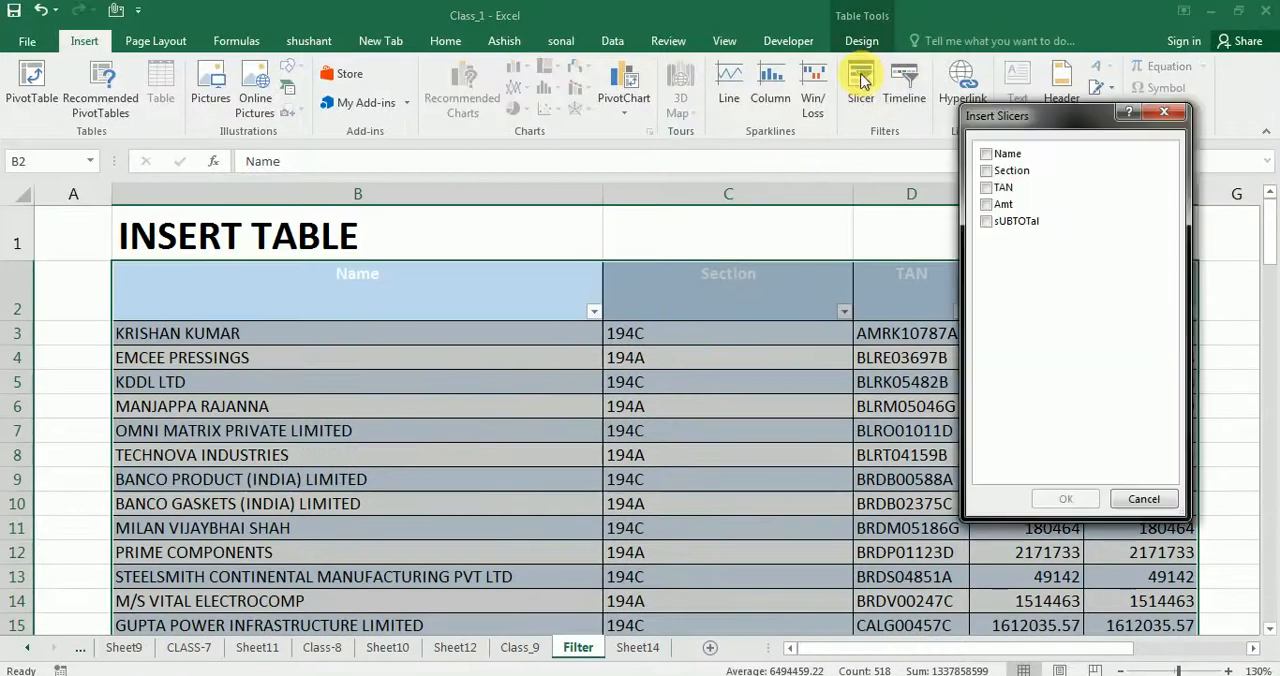
{"action": "left_click_drag", "start_coordinate": [1029, 115], "coordinate": [826, 119]}
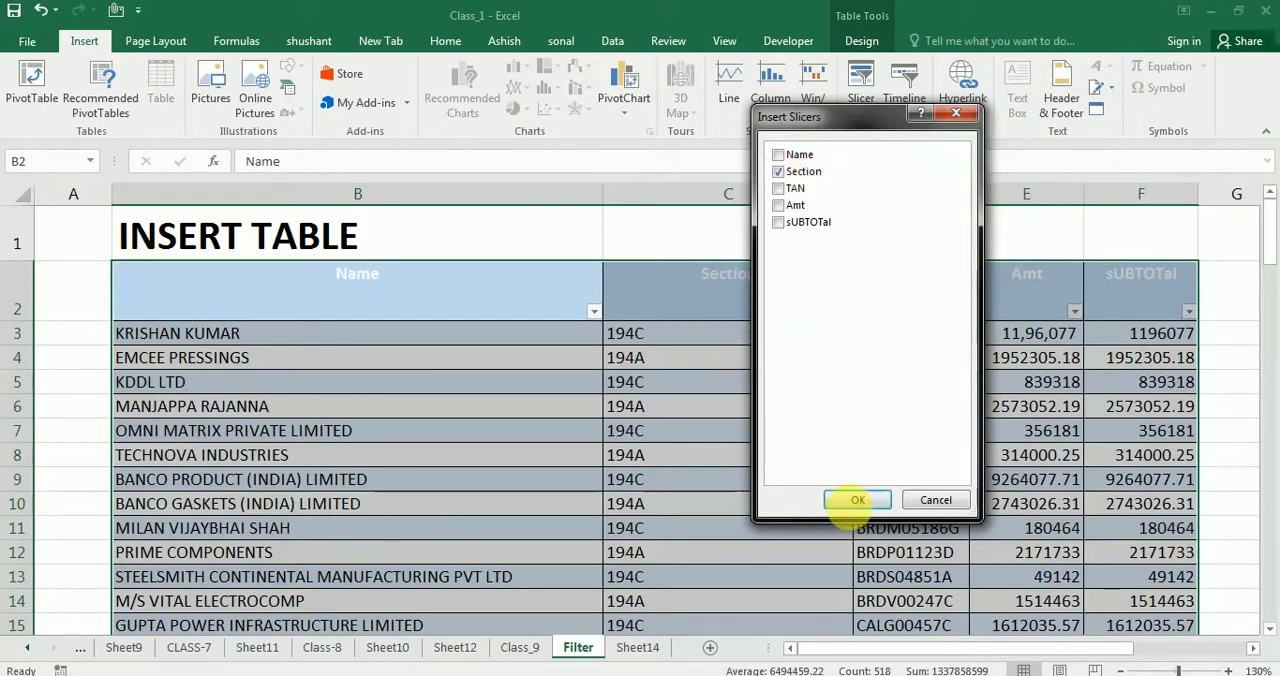
{"action": "left_click", "coordinate": [857, 500]}
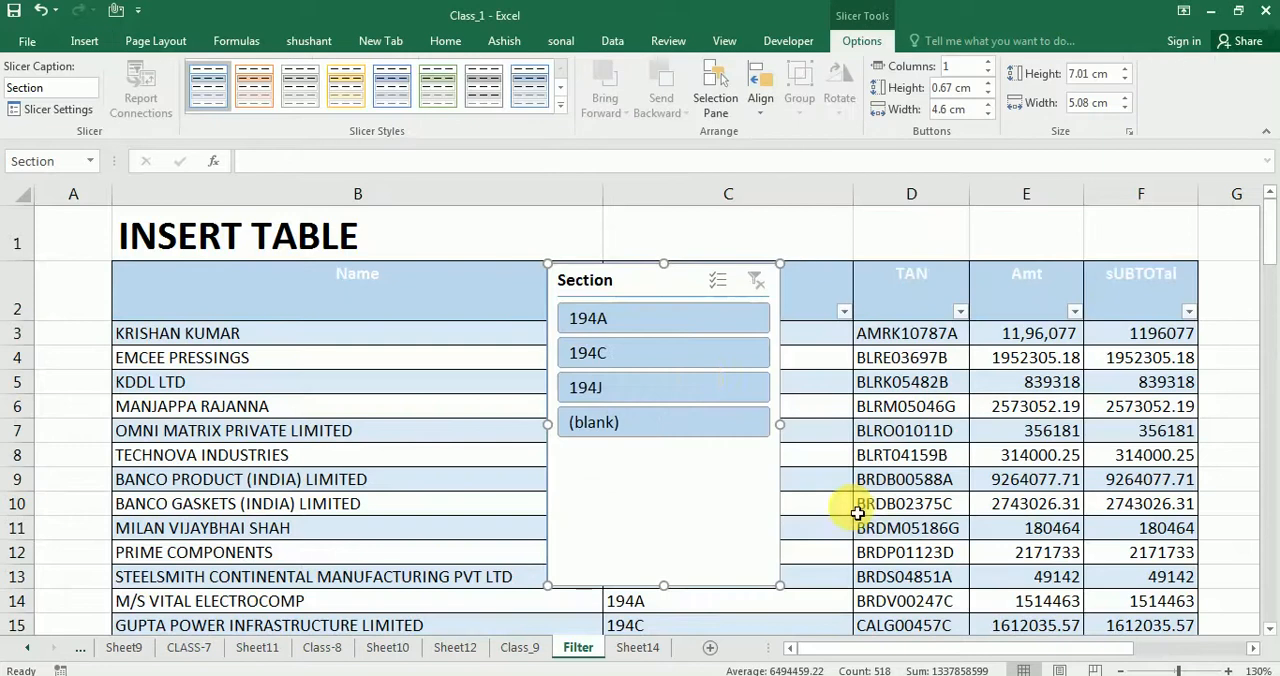
Move the Section slicer off the data into the empty columns just beyond the sUBTOTal column
{"action": "left_click_drag", "start_coordinate": [676, 290], "coordinate": [729, 251]}
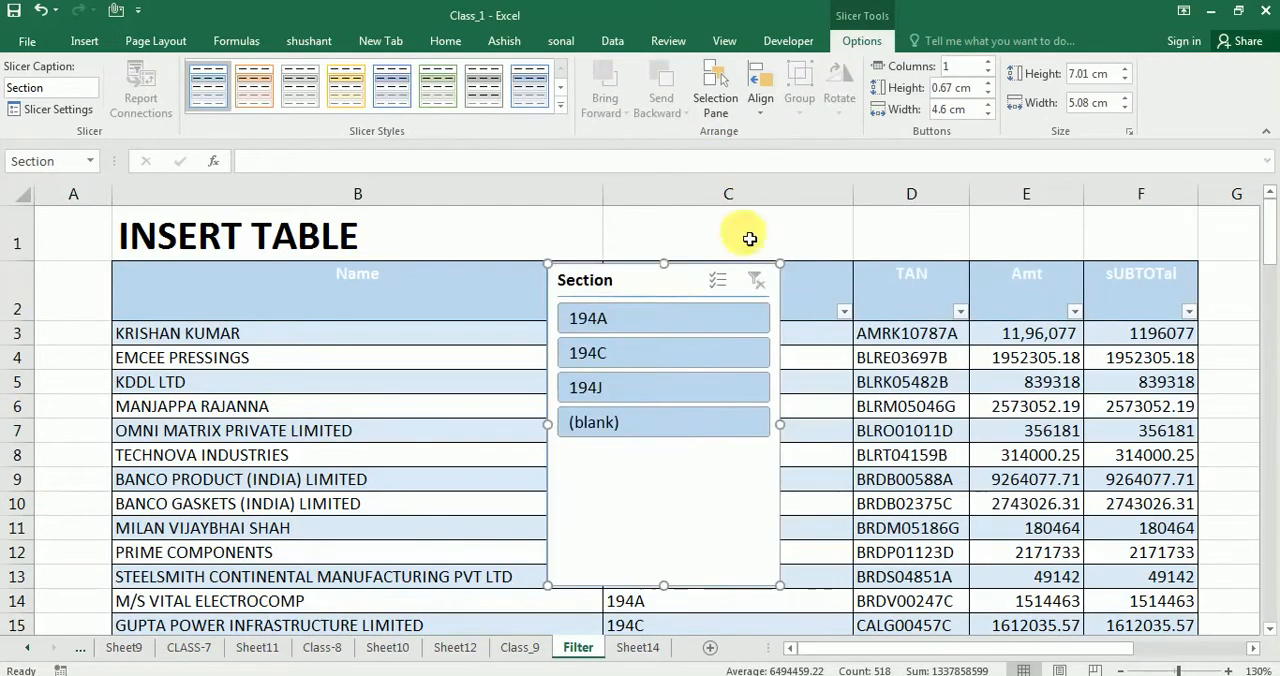
{"action": "left_click_drag", "start_coordinate": [665, 284], "coordinate": [717, 272]}
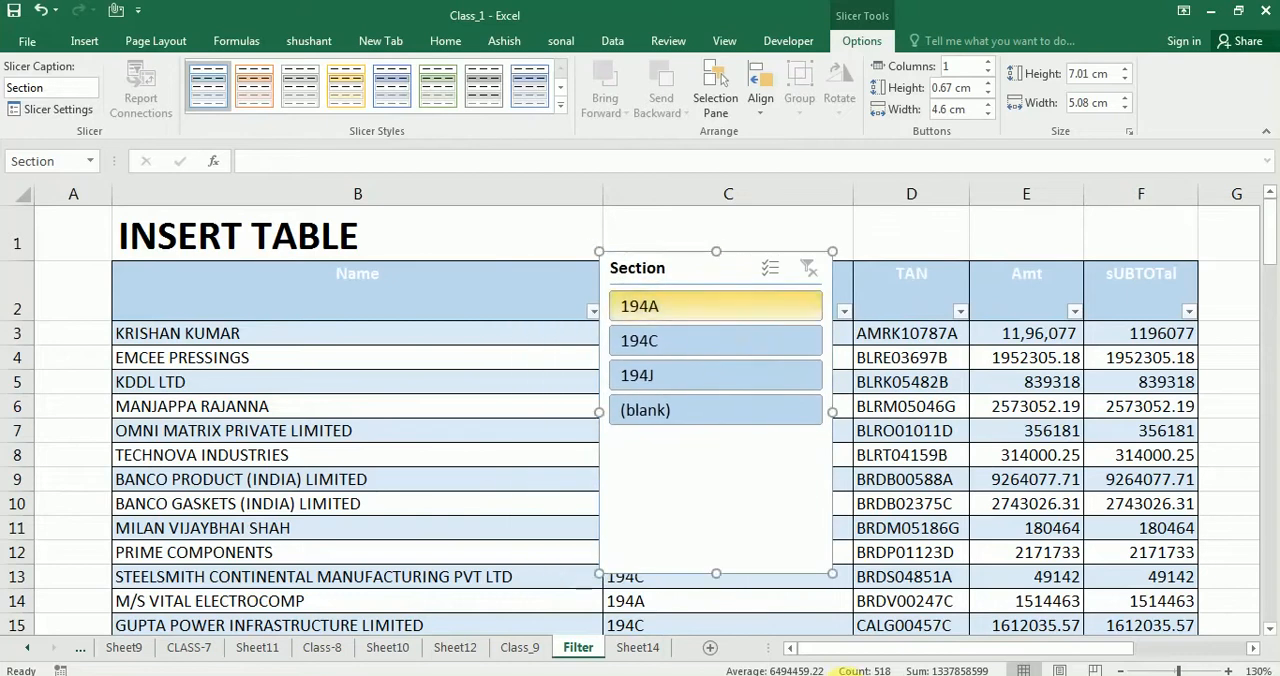
{"action": "left_click_drag", "start_coordinate": [855, 655], "coordinate": [917, 653]}
{"action": "left_click", "coordinate": [168, 278]}
{"action": "left_click_drag", "start_coordinate": [168, 278], "coordinate": [782, 286]}
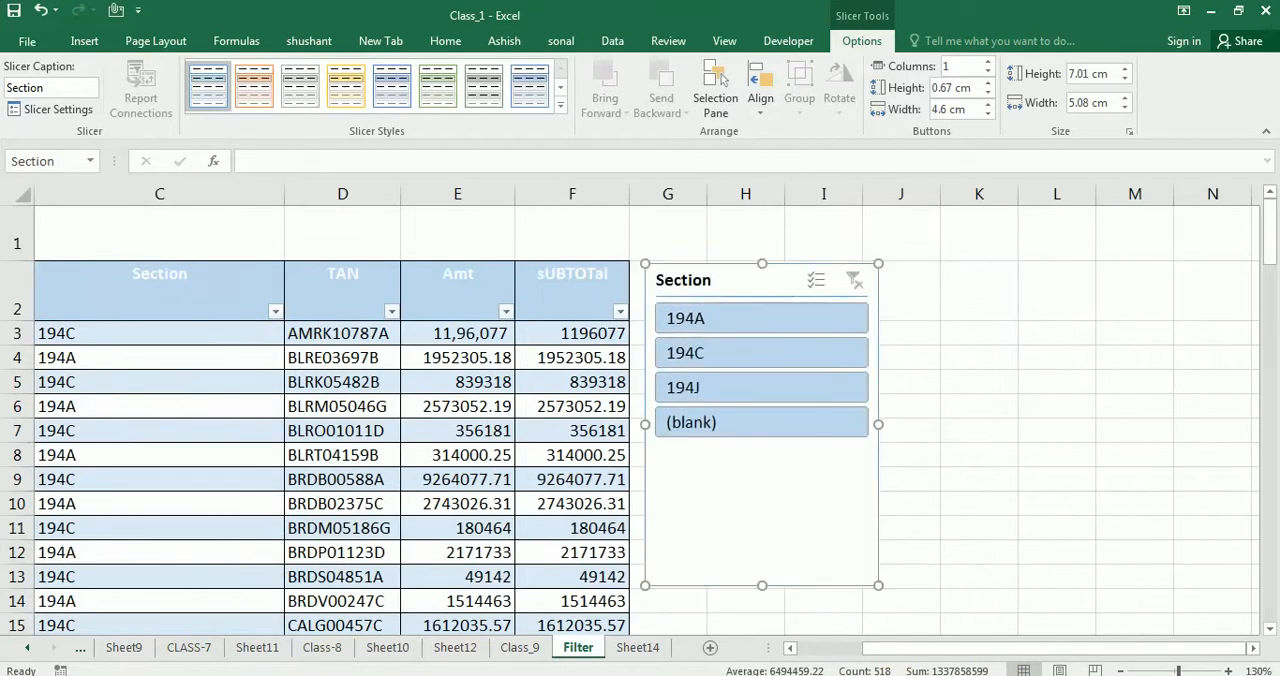
Filter the table to section 194C with the slicer and look through the matching records
{"action": "left_click_drag", "start_coordinate": [903, 650], "coordinate": [849, 657]}
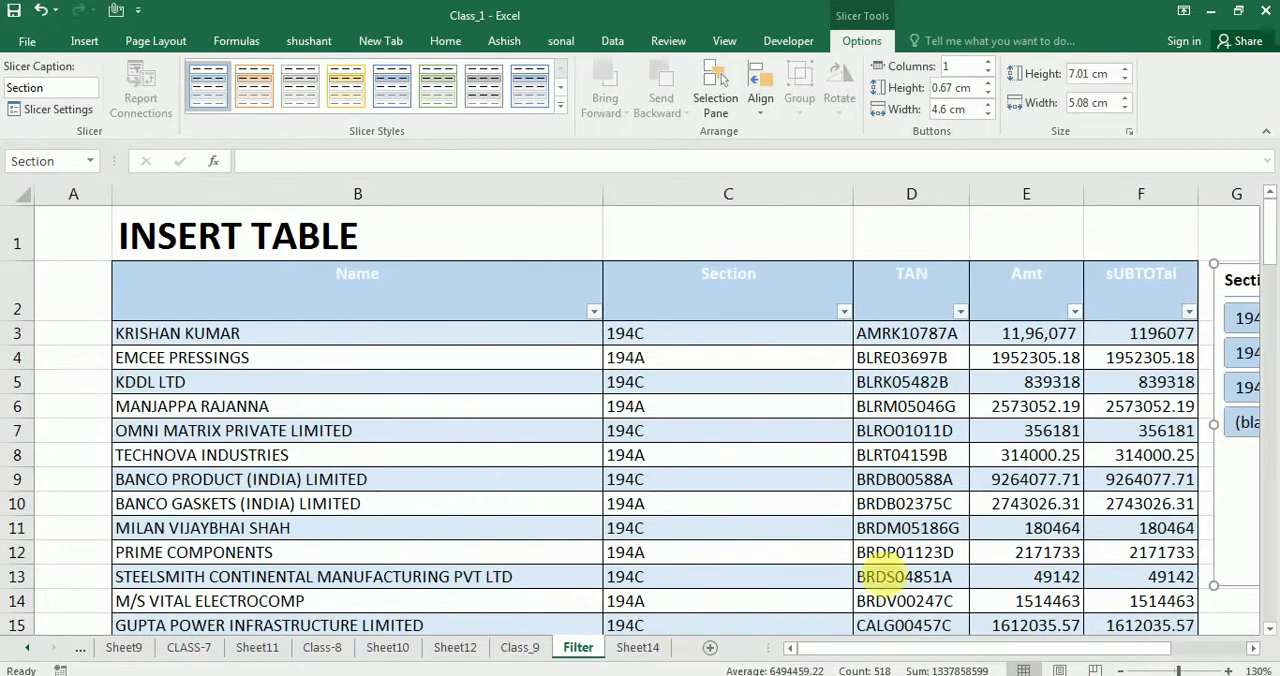
{"action": "left_click_drag", "start_coordinate": [1020, 645], "coordinate": [1057, 646]}
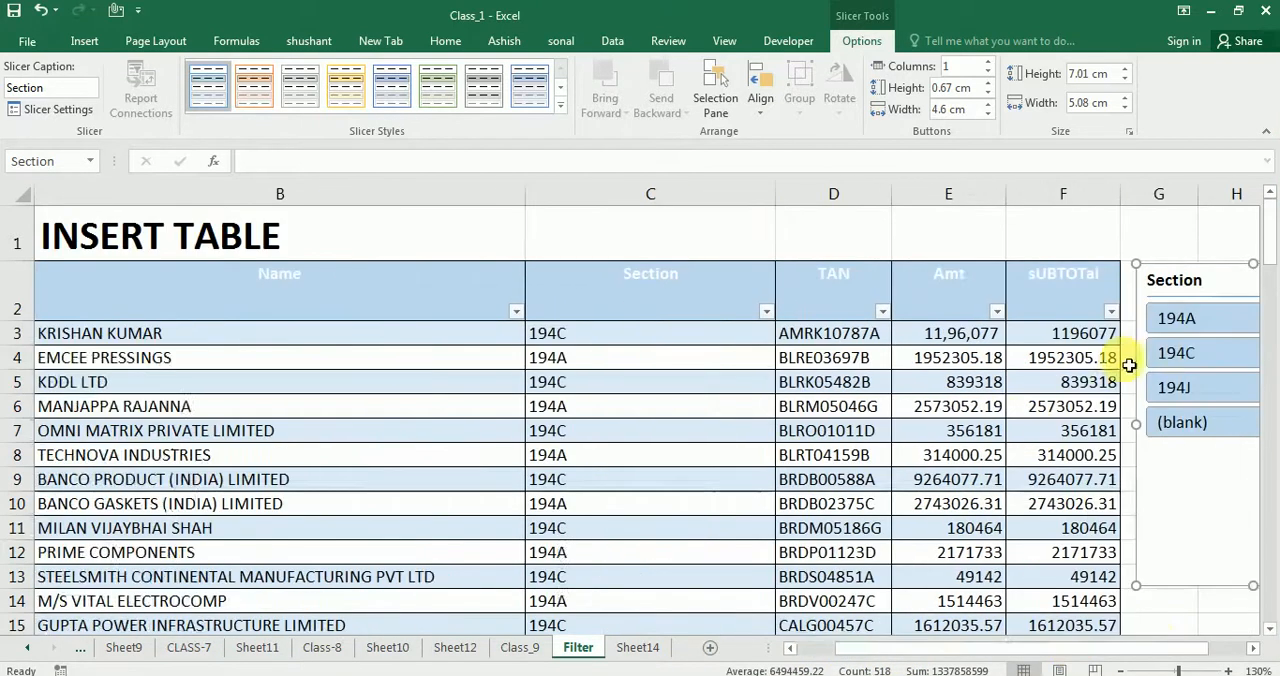
{"action": "left_click", "coordinate": [1190, 350]}
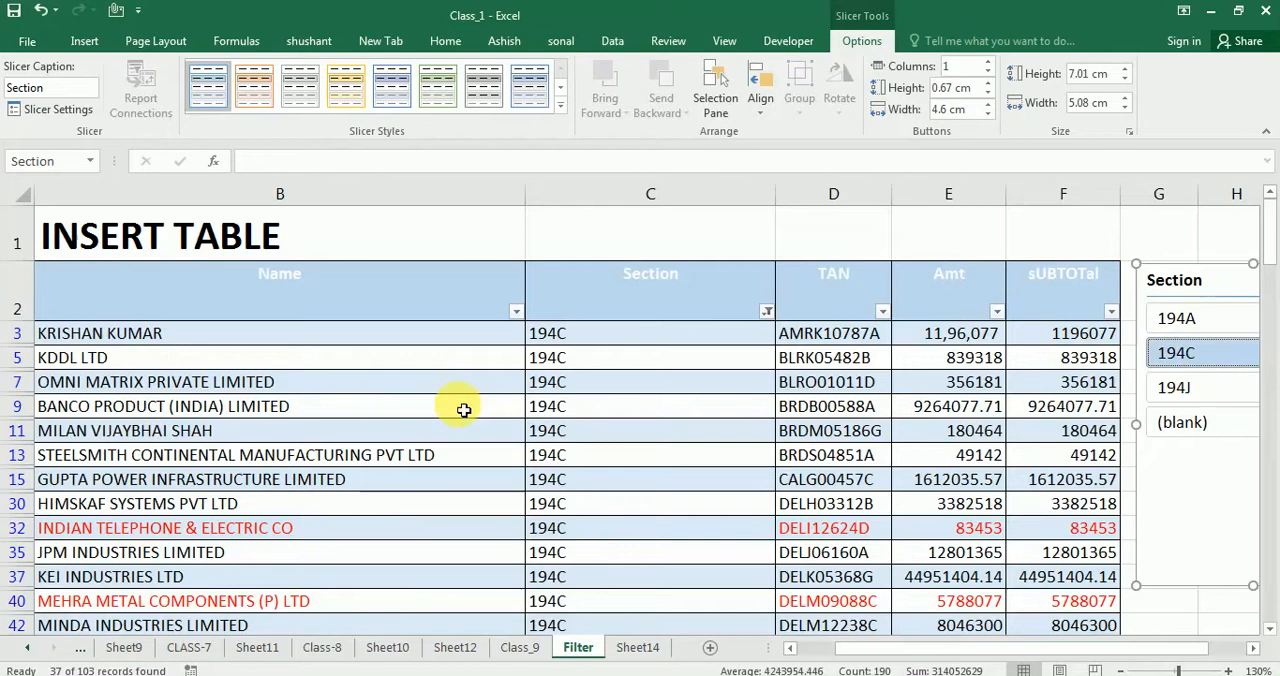
{"action": "left_click", "coordinate": [654, 432]}
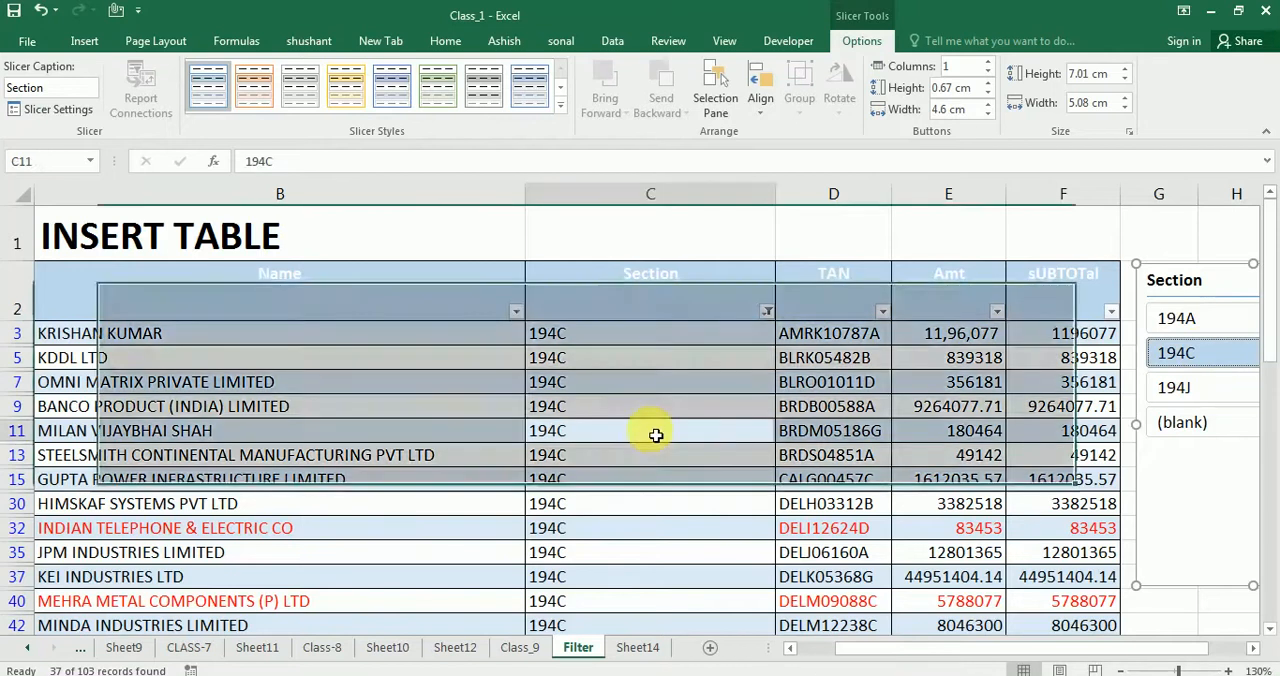
{"action": "scroll", "coordinate": [652, 437], "scroll_direction": "down", "scroll_amount": 1}
{"action": "scroll", "coordinate": [652, 440], "scroll_direction": "down", "scroll_amount": 2}
{"action": "scroll", "coordinate": [508, 532], "scroll_direction": "up", "scroll_amount": 3}
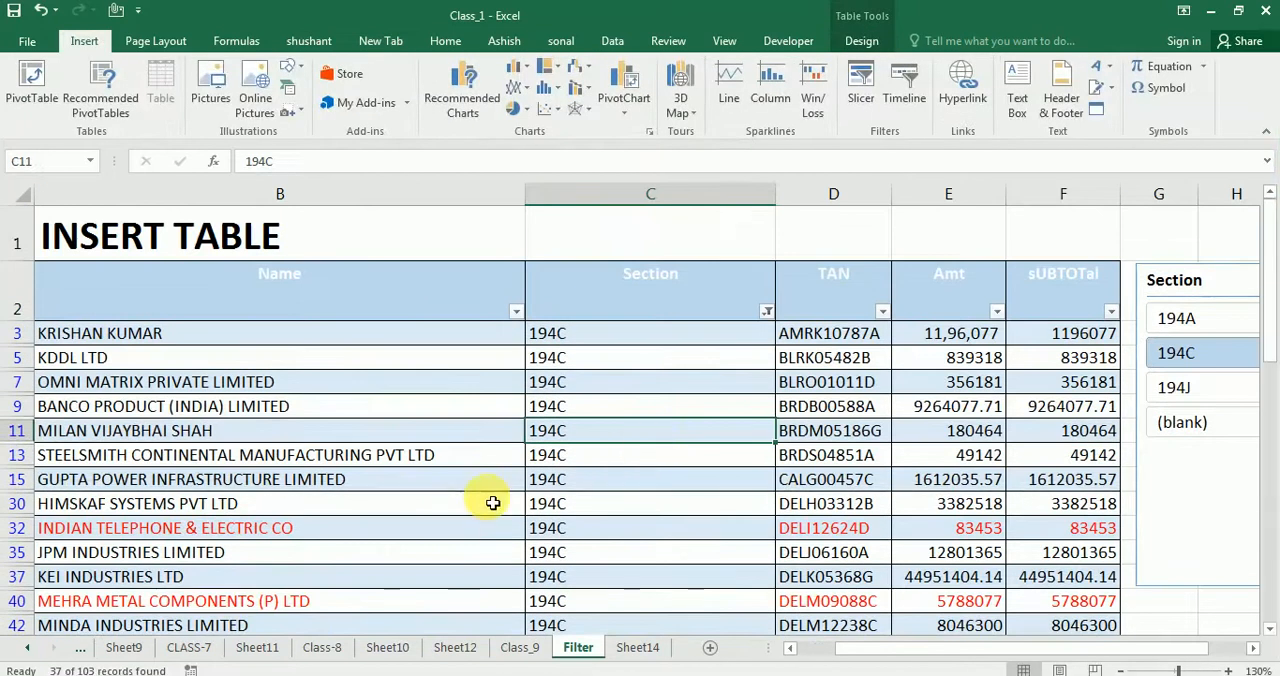
Switch the Section slicer to 194A to review its records, and then filter the table to 194J
{"action": "left_click", "coordinate": [1203, 318]}
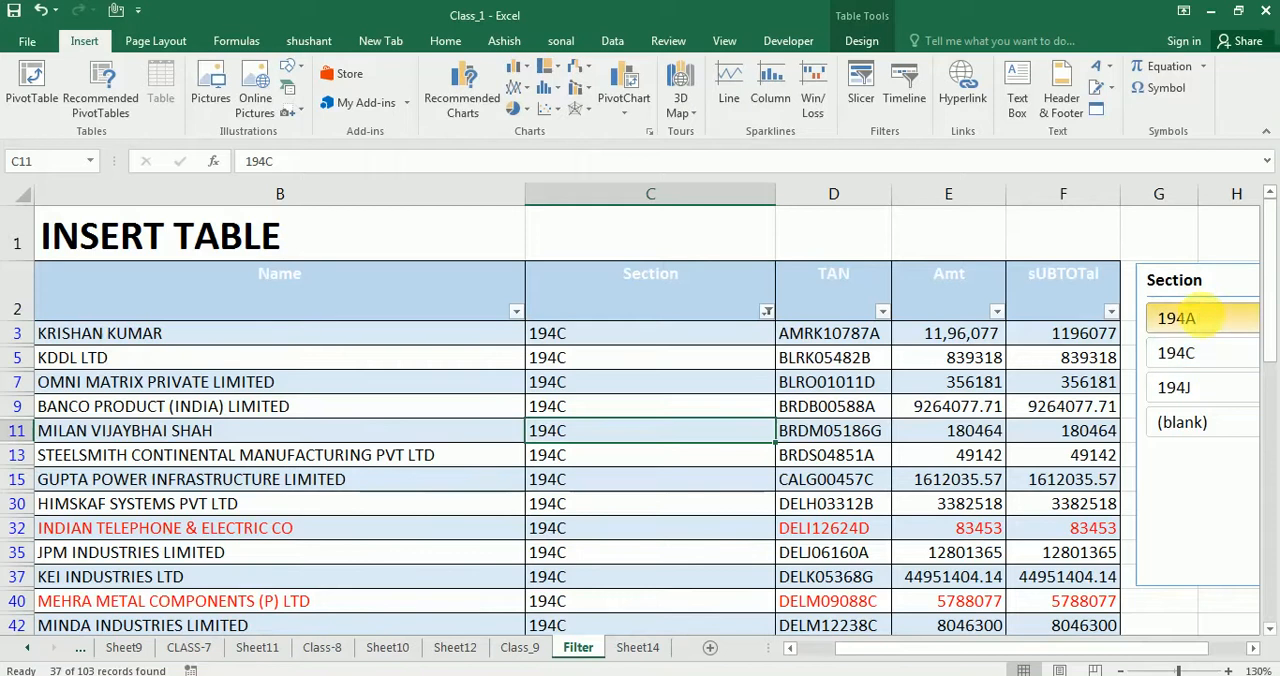
{"action": "scroll", "coordinate": [509, 493], "scroll_direction": "down", "scroll_amount": 3}
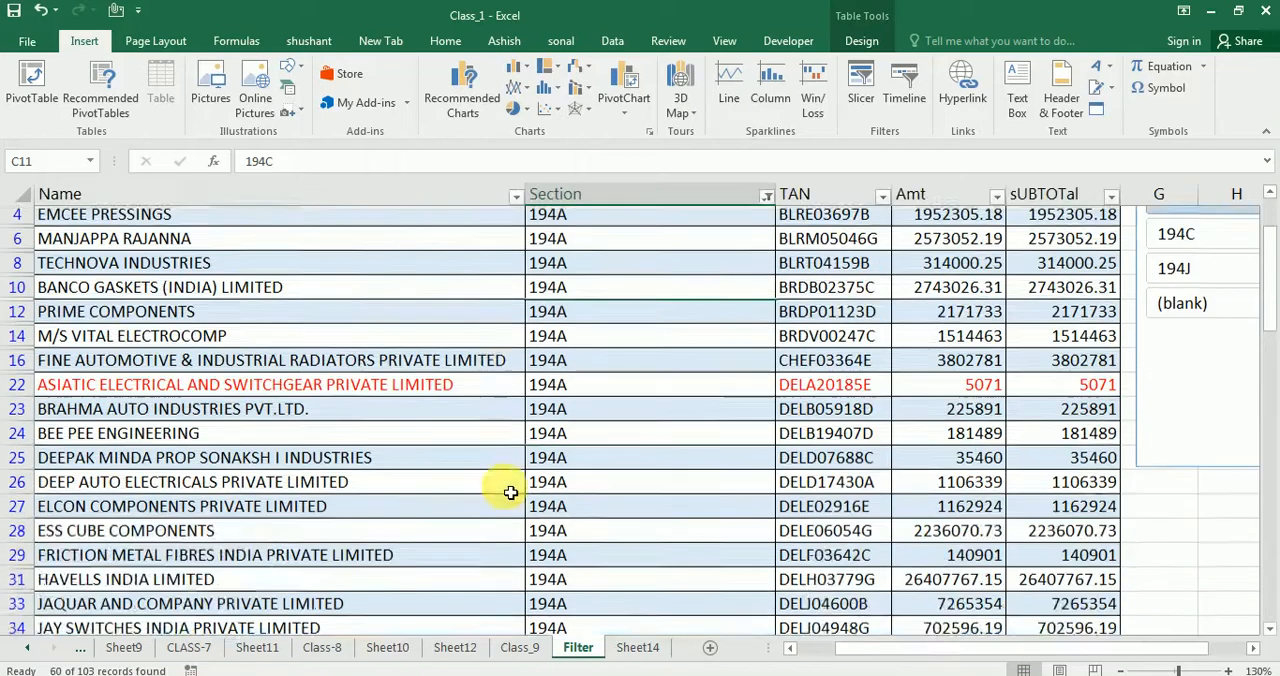
{"action": "scroll", "coordinate": [509, 490], "scroll_direction": "up", "scroll_amount": 3}
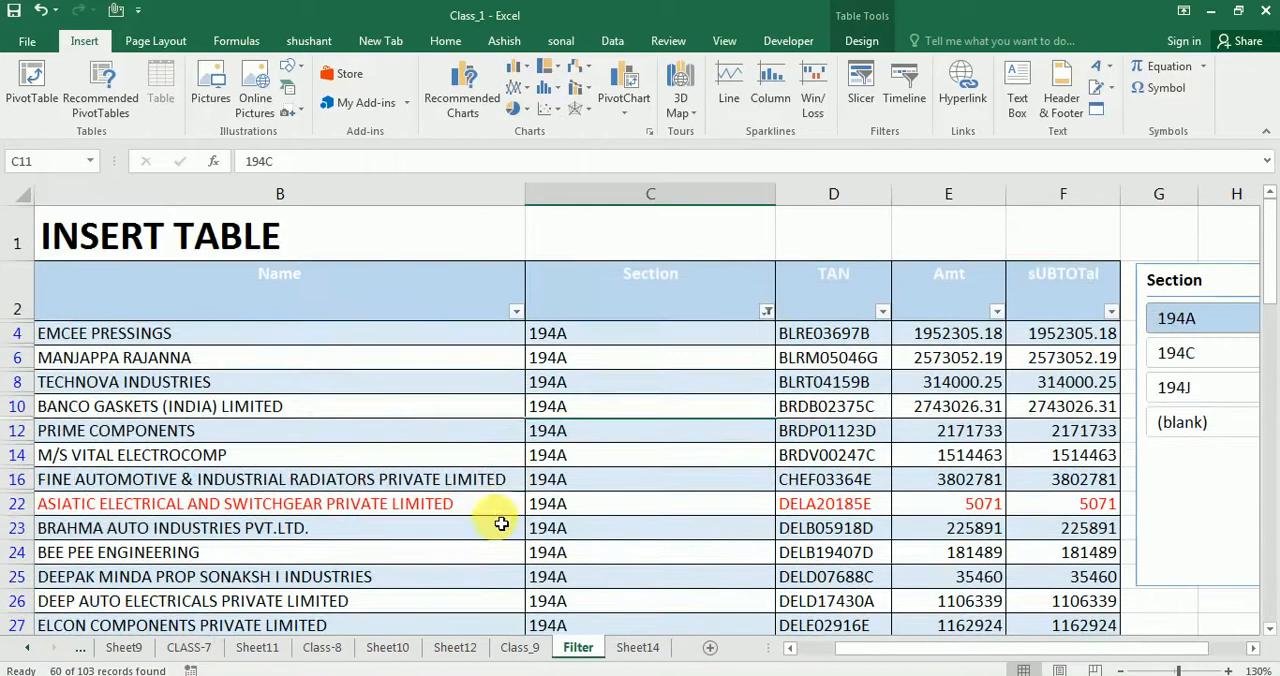
{"action": "left_click", "coordinate": [1174, 398]}
{"action": "left_click", "coordinate": [608, 494]}
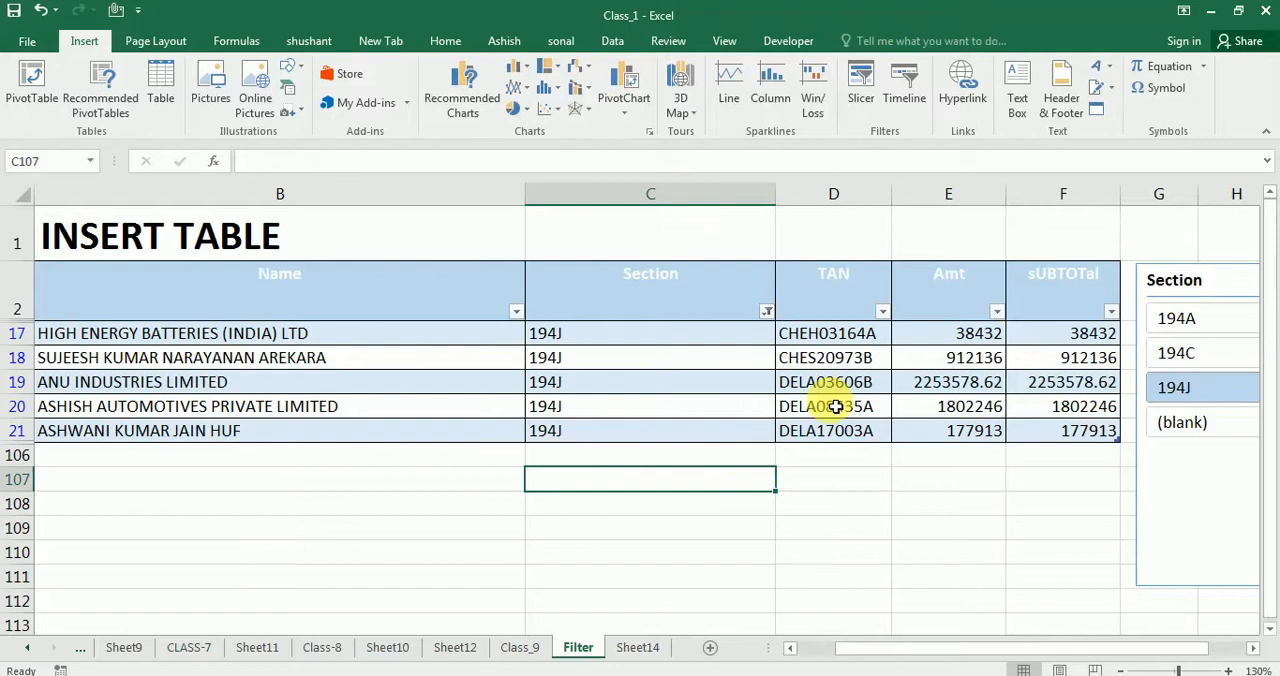
{"action": "left_click", "coordinate": [861, 70]}
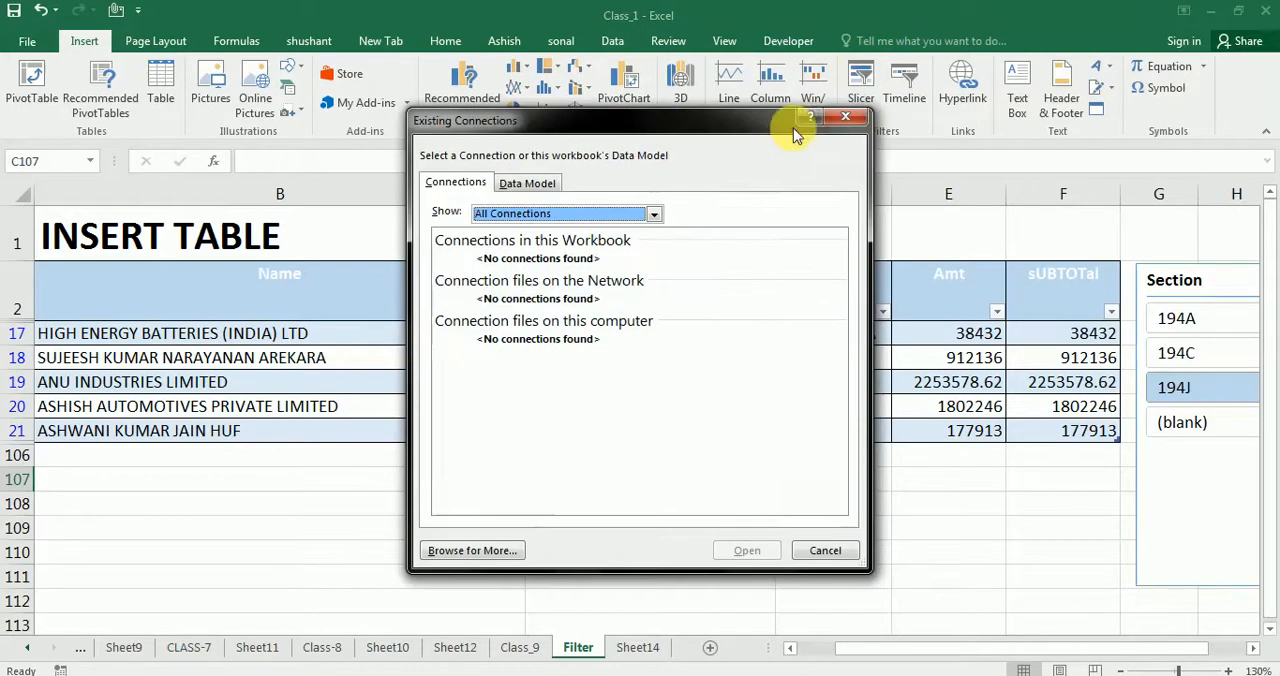
{"action": "left_click", "coordinate": [838, 132]}
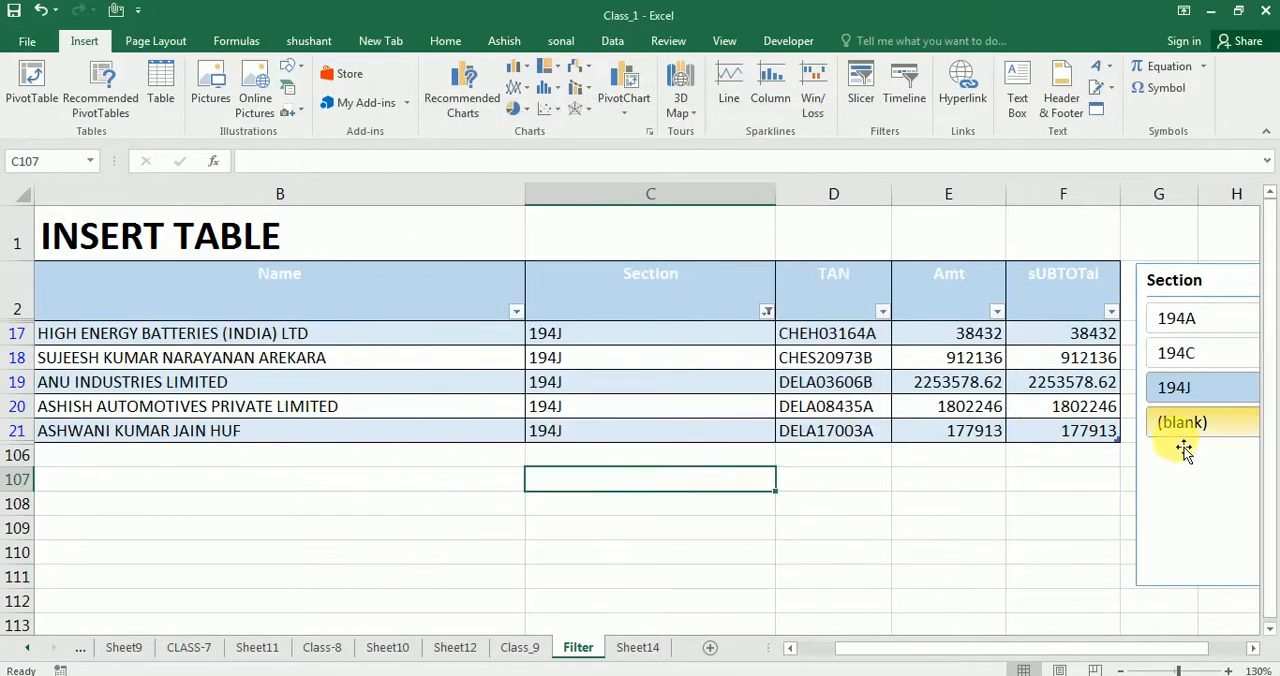
Clear the Section slicer's filter so all records are included, and remove the slicer from the sheet
{"action": "left_click_drag", "start_coordinate": [1180, 280], "coordinate": [1034, 267]}
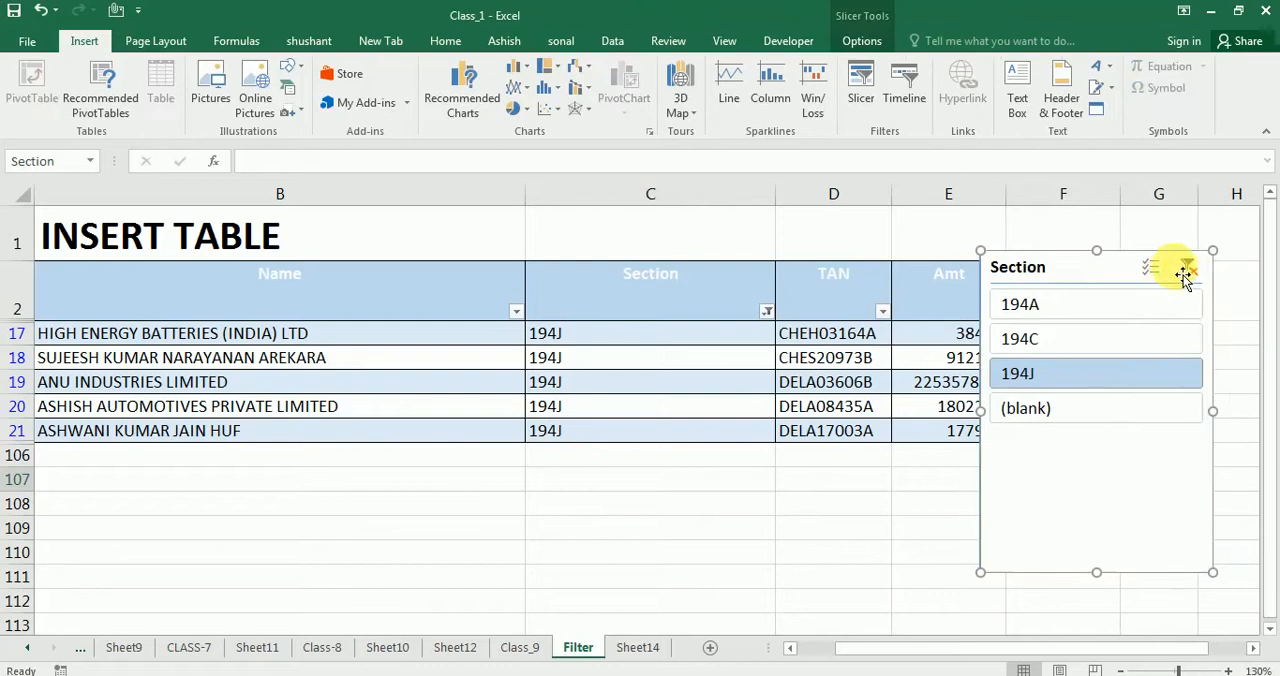
{"action": "left_click", "coordinate": [1187, 268]}
{"action": "key", "text": "alt+s"}
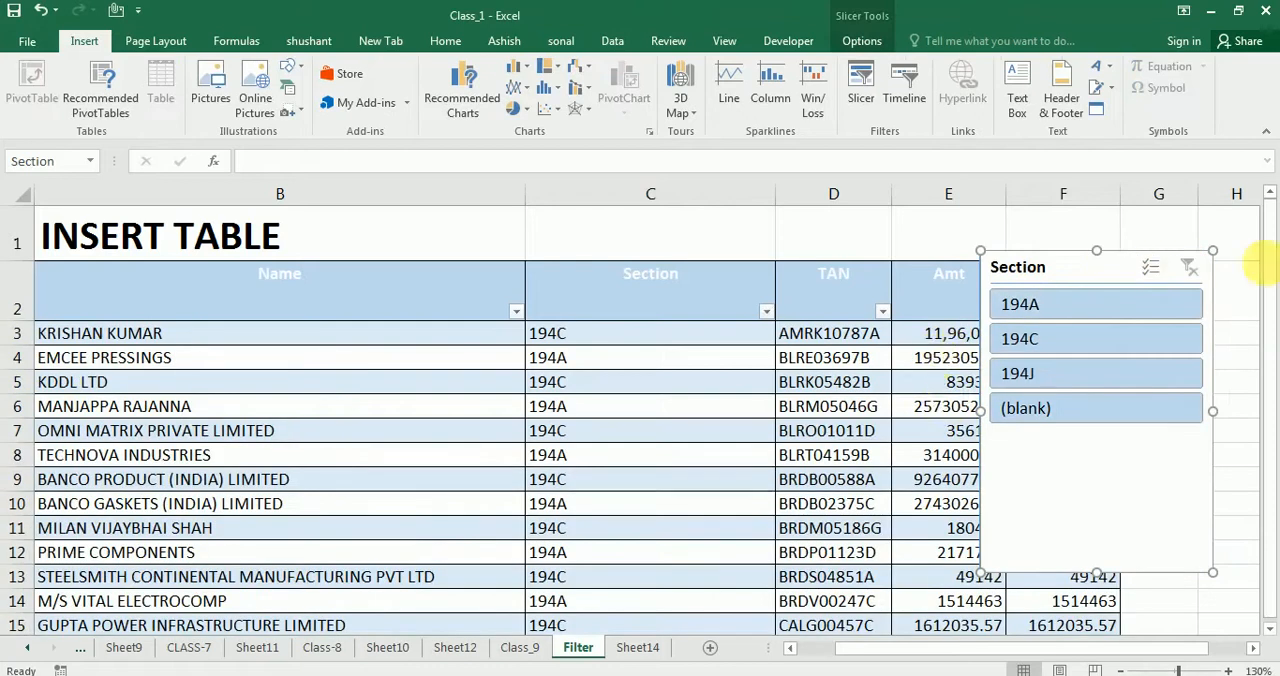
{"action": "right_click", "coordinate": [1082, 268]}
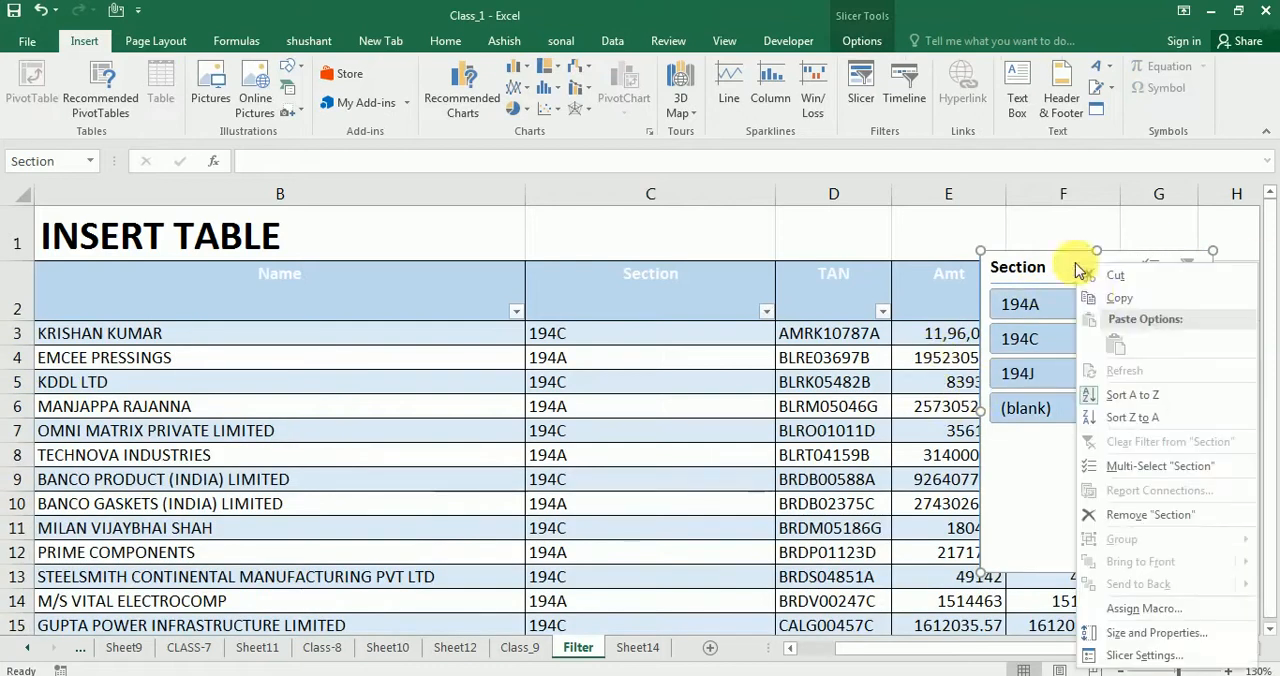
{"action": "left_click", "coordinate": [1122, 514]}
Select the table from its header row down to the last record and insert slicers for the Name and Section fields
{"action": "left_click", "coordinate": [203, 303]}
{"action": "left_click_drag", "start_coordinate": [756, 292], "coordinate": [1034, 304]}
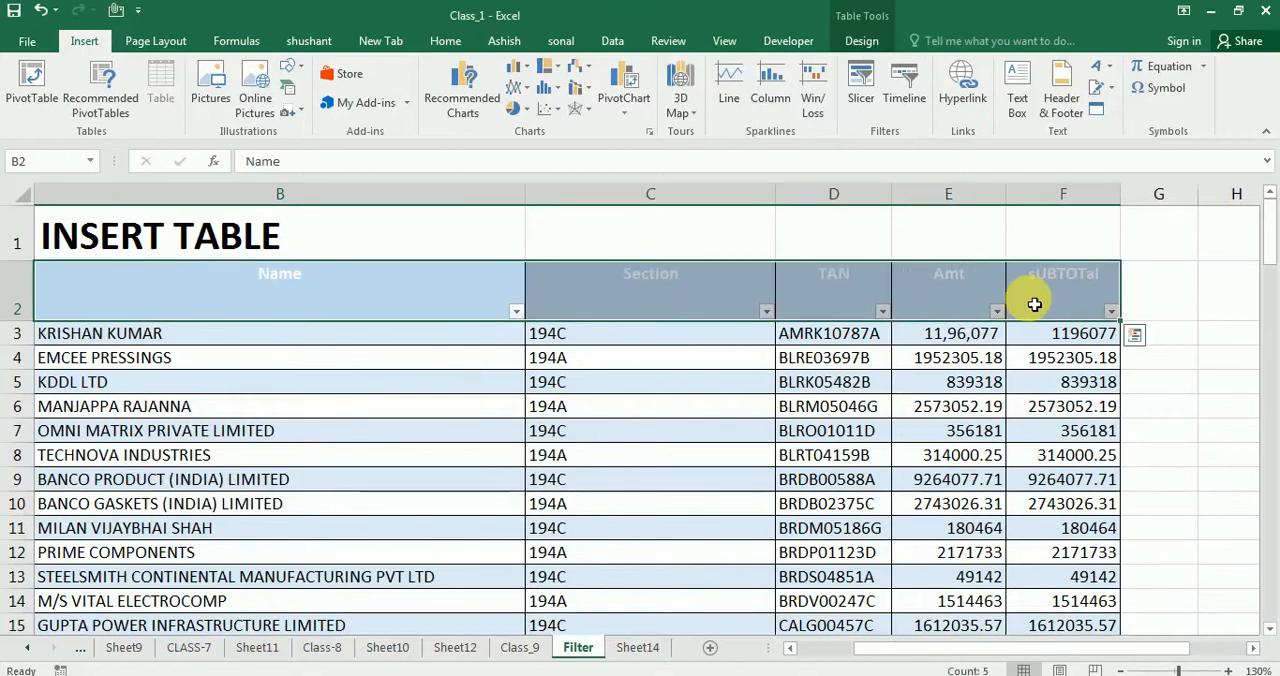
{"action": "key", "text": "ctrl+shift+Down"}
{"action": "scroll", "coordinate": [851, 323], "scroll_direction": "up", "scroll_amount": 4}
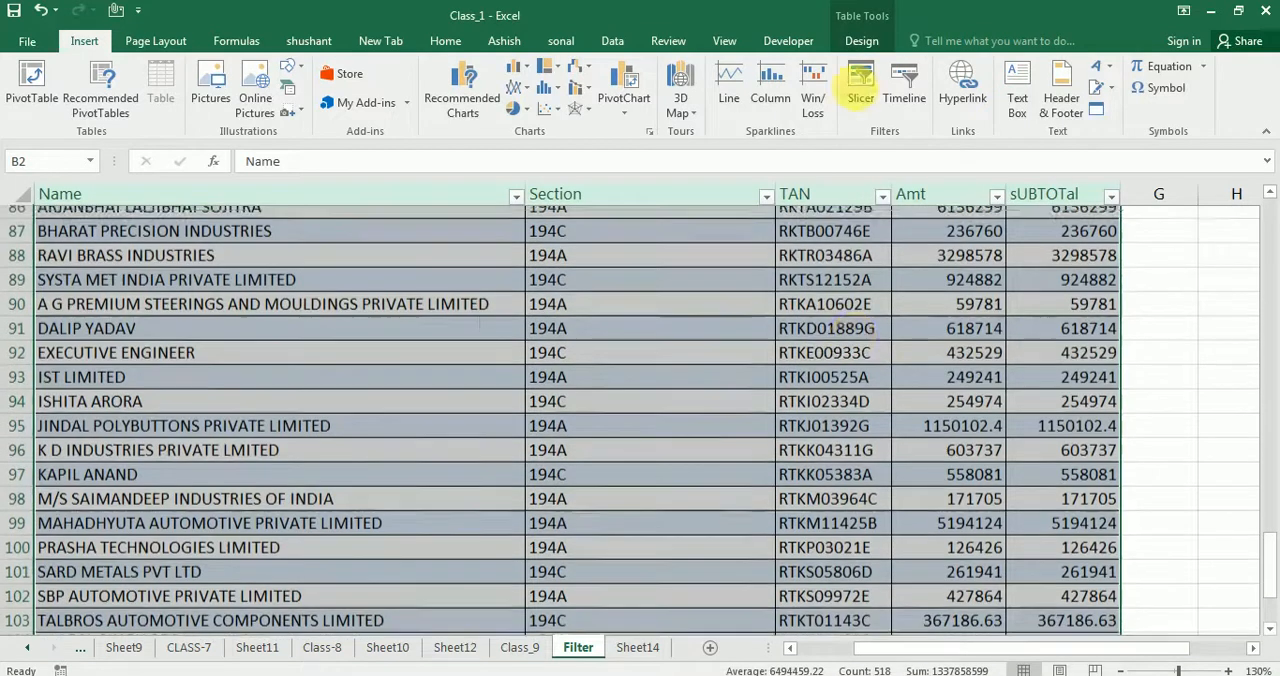
{"action": "left_click", "coordinate": [856, 93]}
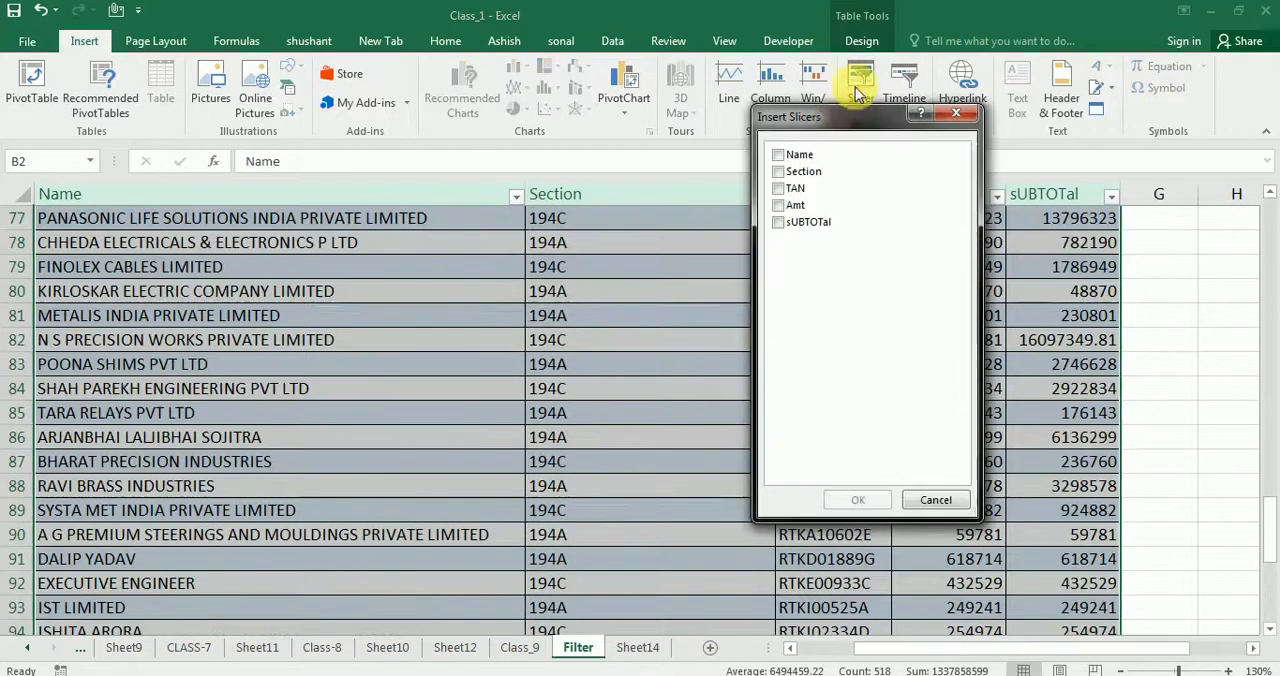
{"action": "left_click", "coordinate": [783, 160]}
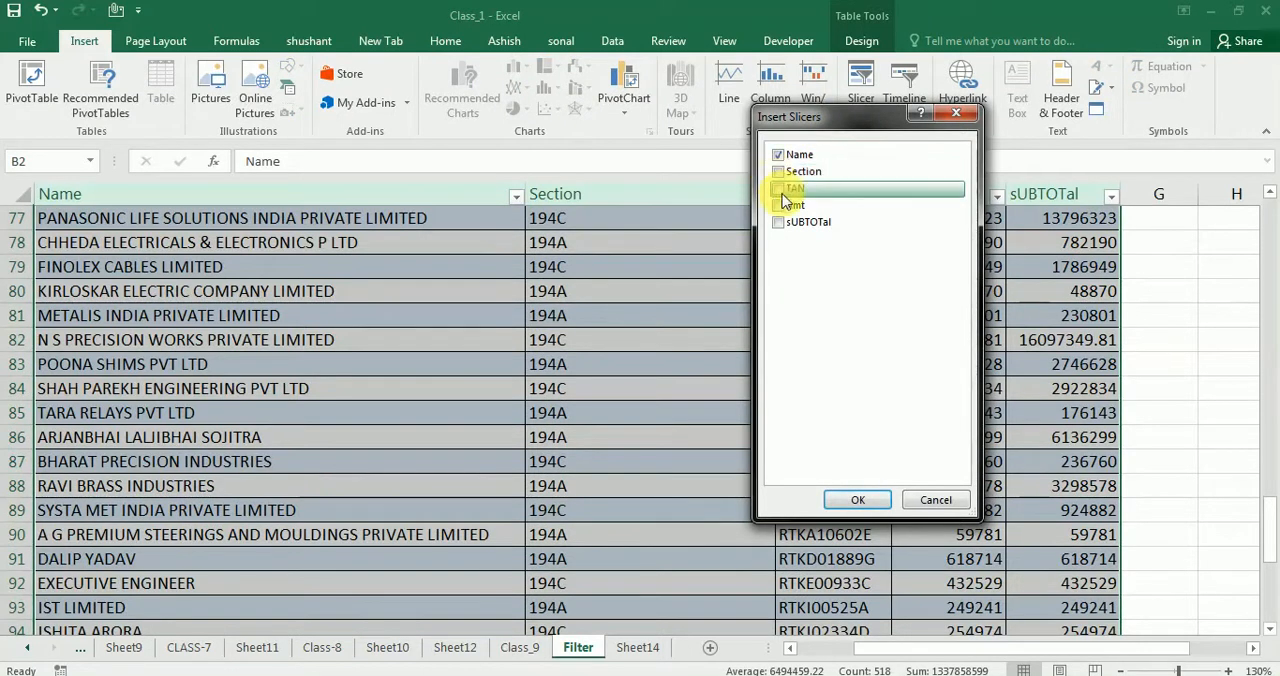
{"action": "left_click", "coordinate": [857, 499]}
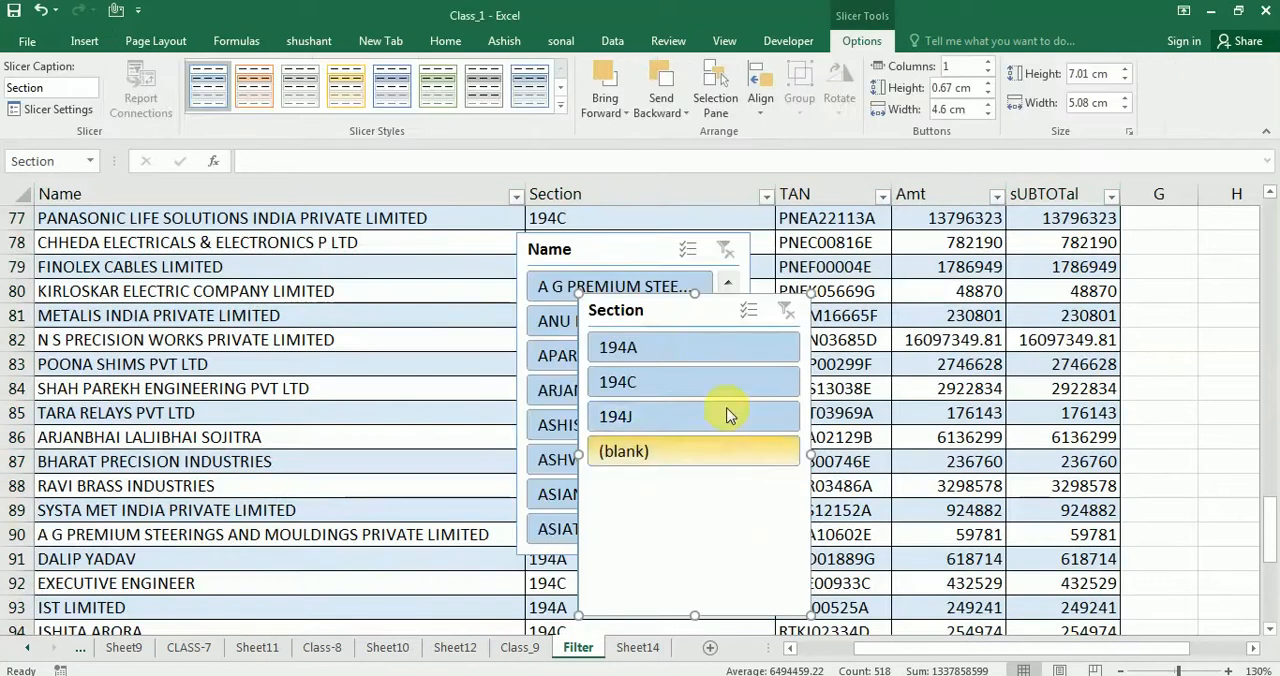
Move the new slicers off the data, placing Section over columns G to I and Name beside it over columns J to L
{"action": "left_click_drag", "start_coordinate": [714, 316], "coordinate": [778, 301]}
{"action": "left_click_drag", "start_coordinate": [968, 270], "coordinate": [1229, 234]}
{"action": "left_click_drag", "start_coordinate": [647, 265], "coordinate": [1226, 465]}
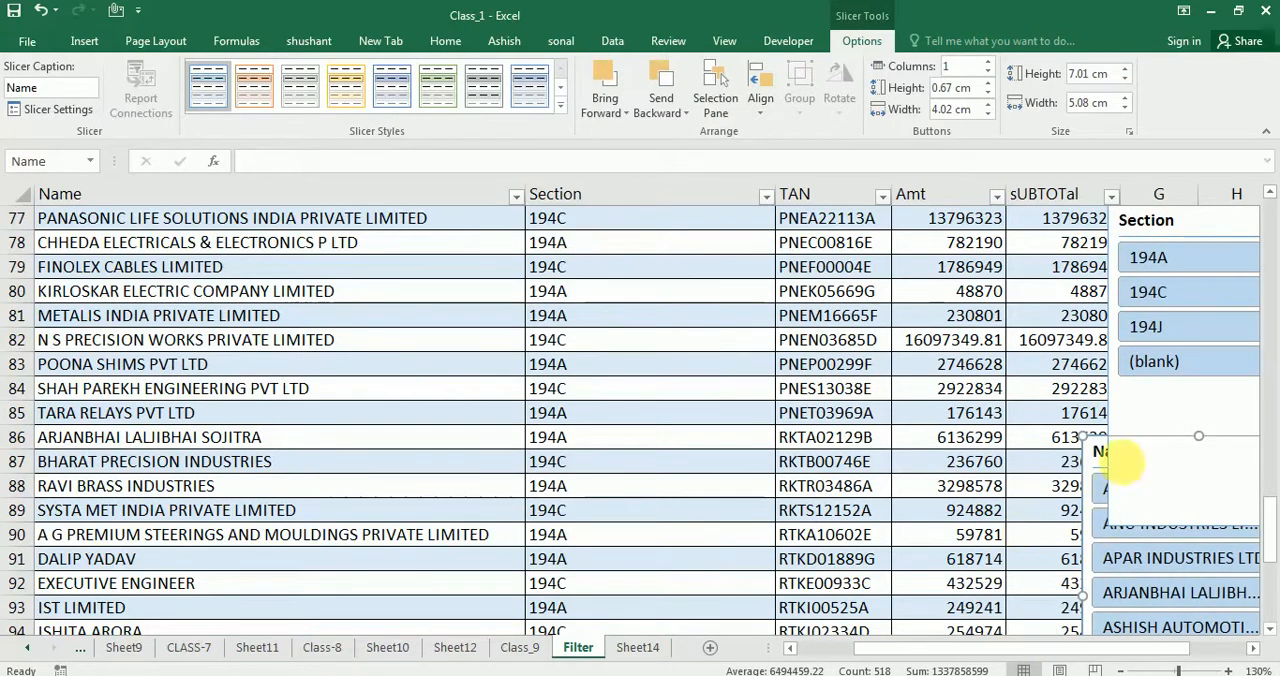
{"action": "left_click_drag", "start_coordinate": [1051, 650], "coordinate": [1122, 664]}
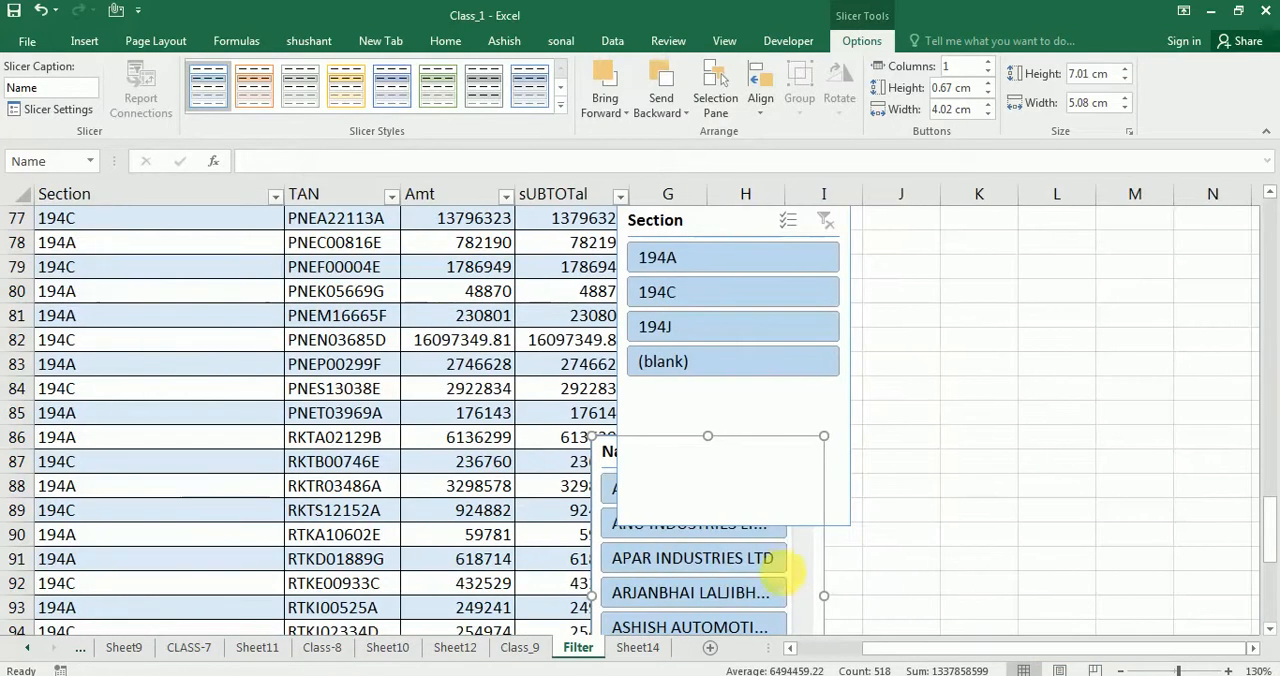
{"action": "scroll", "coordinate": [800, 563], "scroll_direction": "down", "scroll_amount": 2}
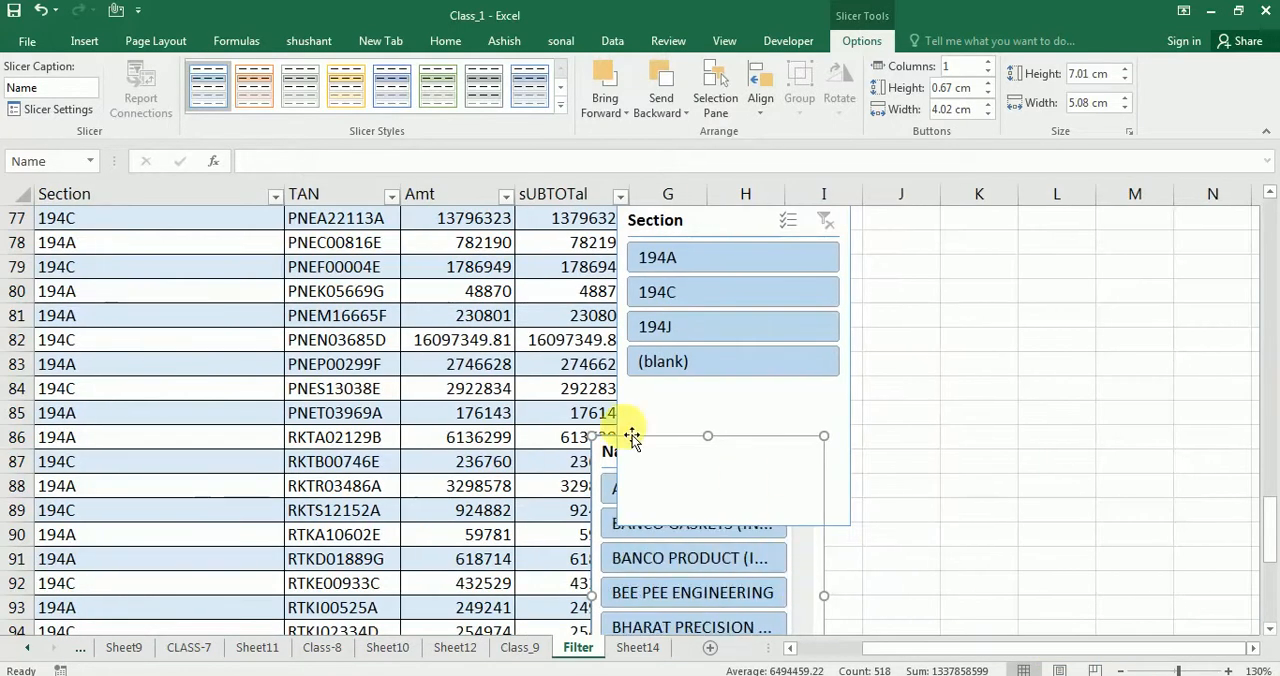
{"action": "left_click_drag", "start_coordinate": [612, 455], "coordinate": [894, 234]}
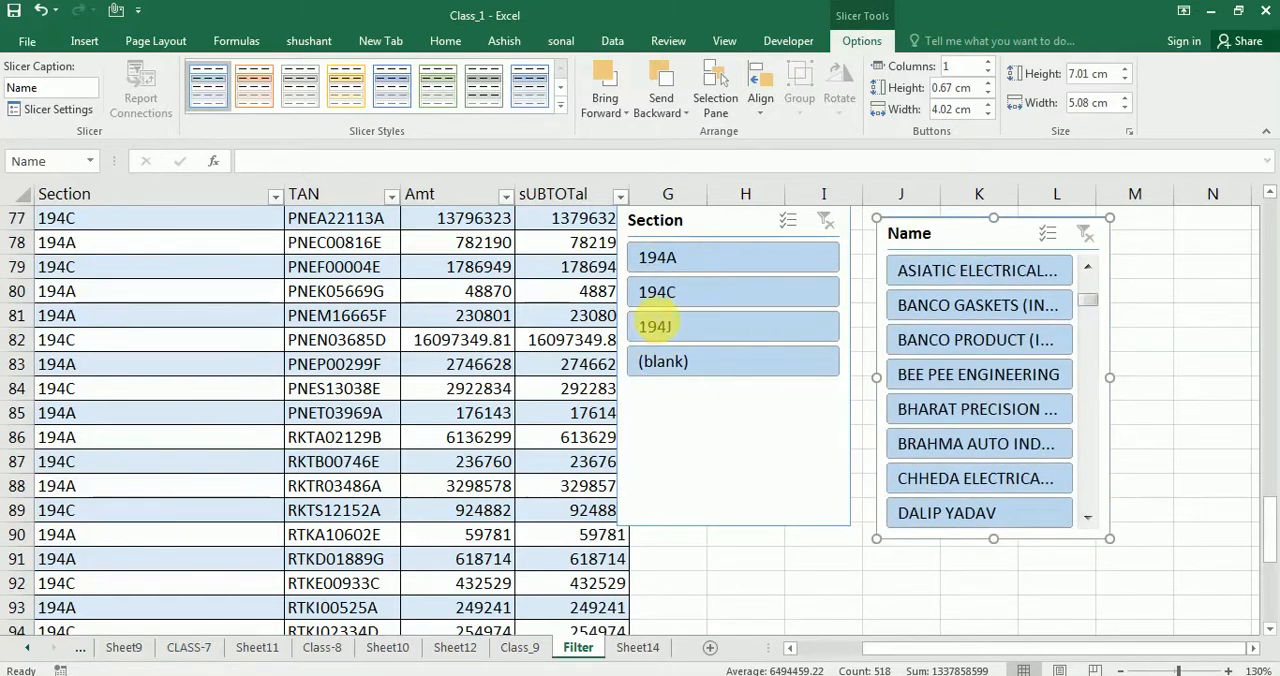
Filter the table to section 194J with the Section slicer and look over the matching records
{"action": "left_click", "coordinate": [655, 326]}
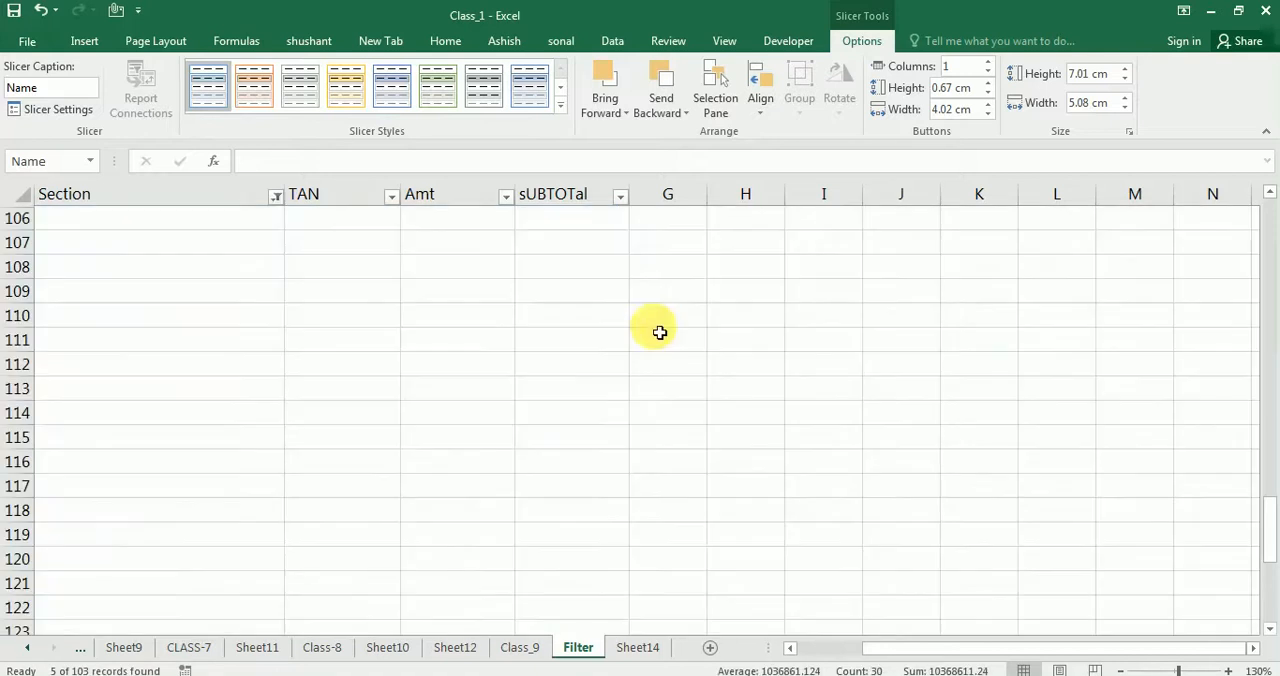
{"action": "left_click_drag", "start_coordinate": [893, 653], "coordinate": [690, 606]}
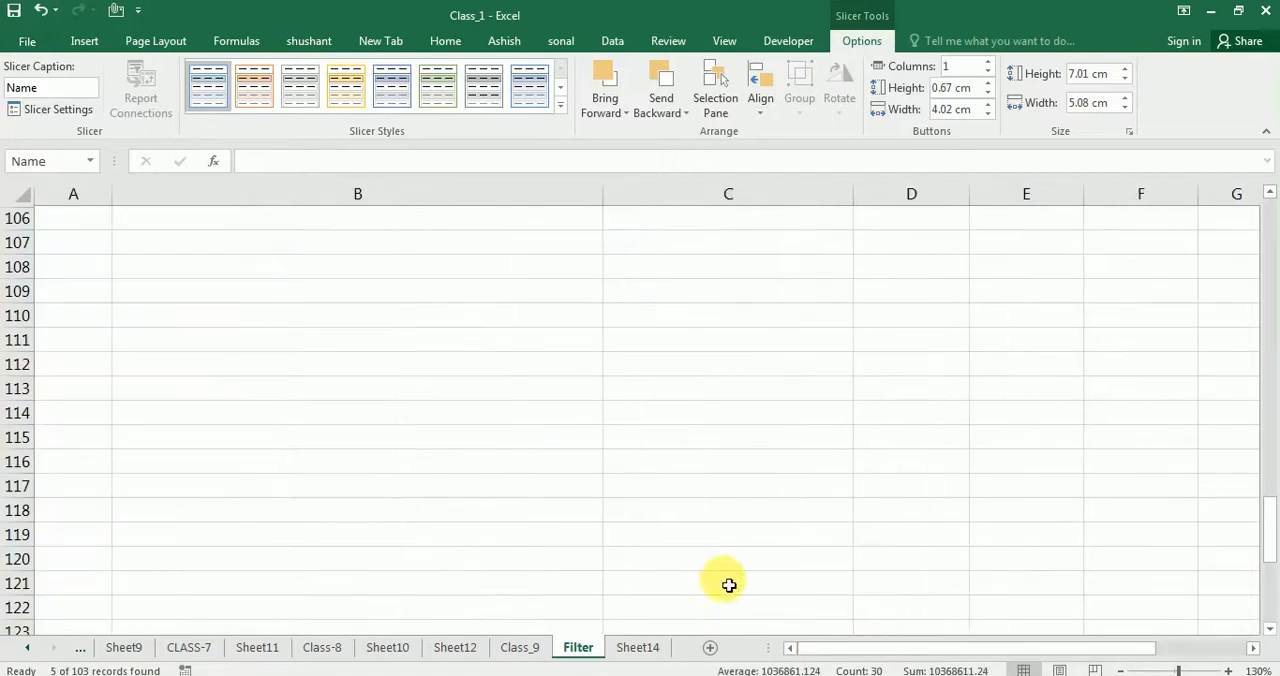
{"action": "left_click_drag", "start_coordinate": [1272, 525], "coordinate": [1275, 330]}
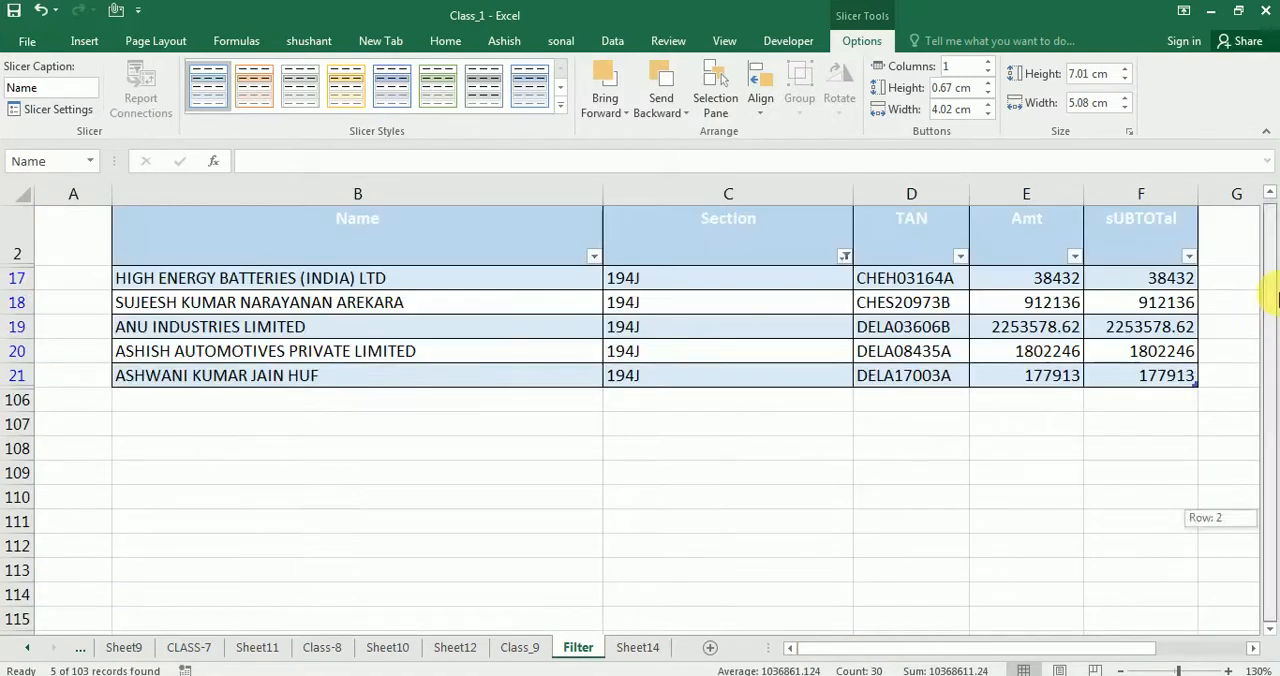
{"action": "left_click_drag", "start_coordinate": [1276, 238], "coordinate": [1276, 238]}
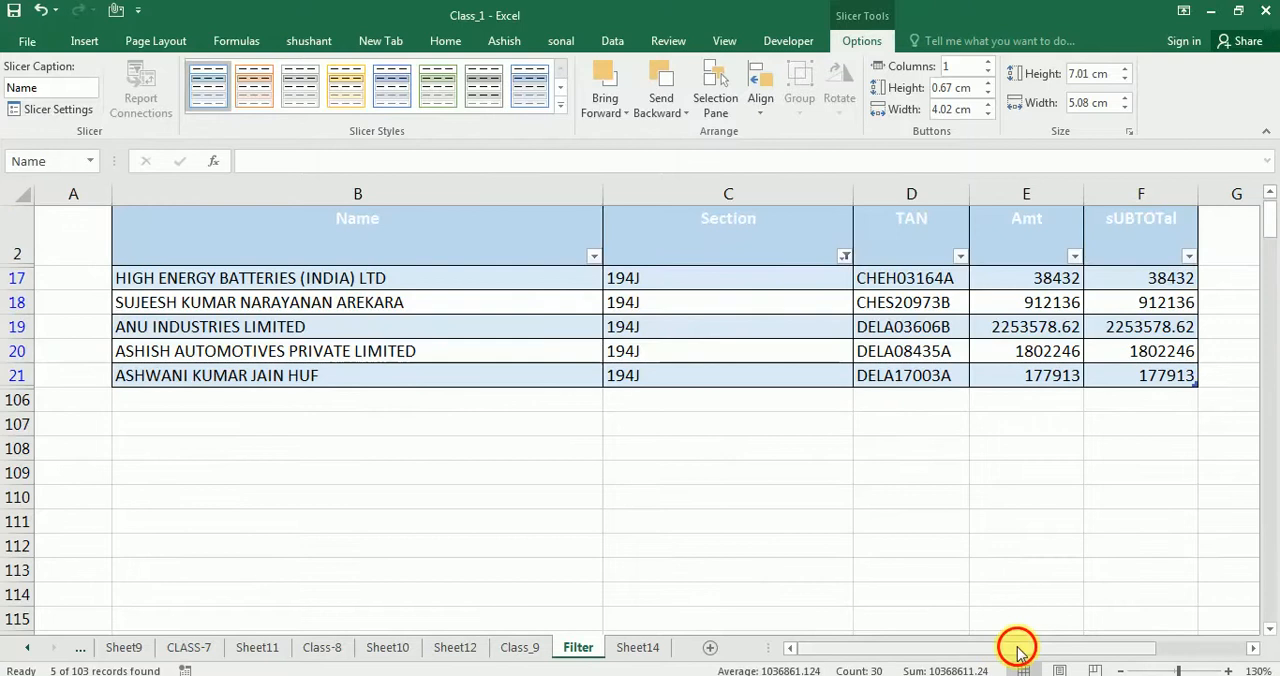
{"action": "mouse_move", "coordinate": [1017, 645]}
{"action": "left_mouse_down"}
{"action": "mouse_move", "coordinate": [1086, 645]}
{"action": "mouse_move", "coordinate": [920, 630]}
{"action": "mouse_move", "coordinate": [903, 606]}
{"action": "left_mouse_up"}
{"action": "mouse_move", "coordinate": [894, 648]}
{"action": "left_mouse_down"}
{"action": "mouse_move", "coordinate": [1051, 648]}
{"action": "mouse_move", "coordinate": [1110, 632]}
{"action": "left_mouse_up"}
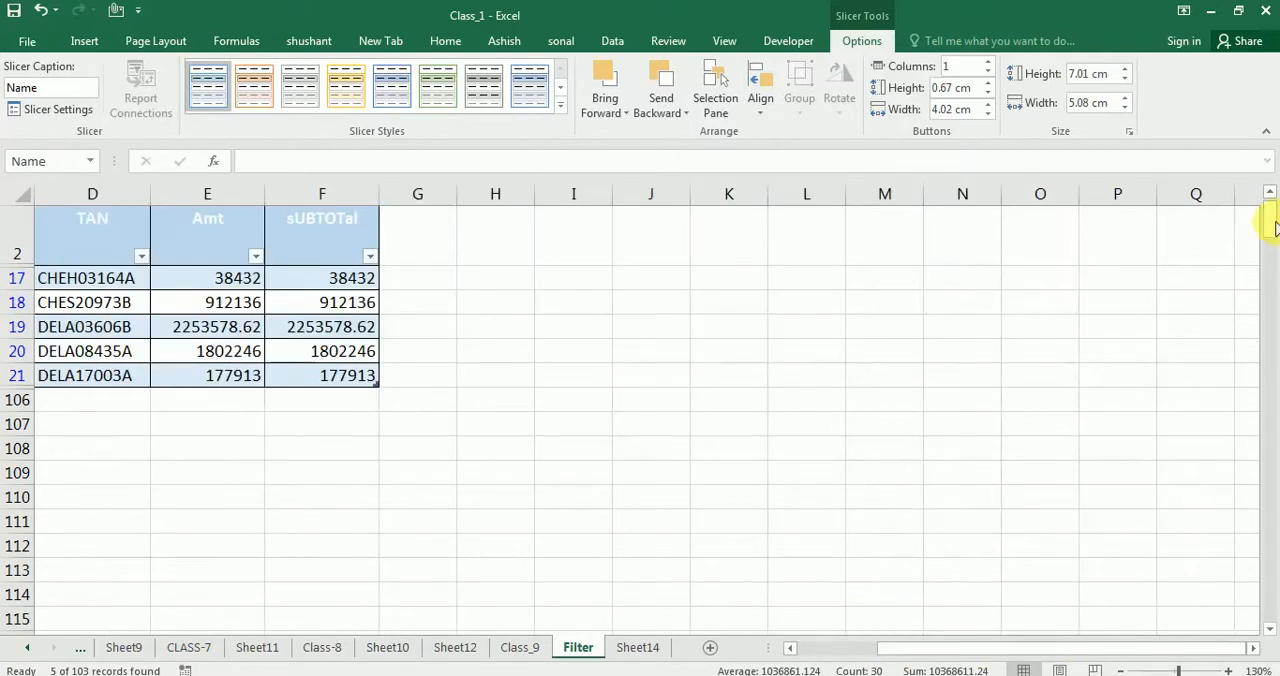
Filter the 194J records to Ashish Automotives Private Limited with the Name slicer and check the matching row
{"action": "left_click_drag", "start_coordinate": [1272, 290], "coordinate": [1261, 604]}
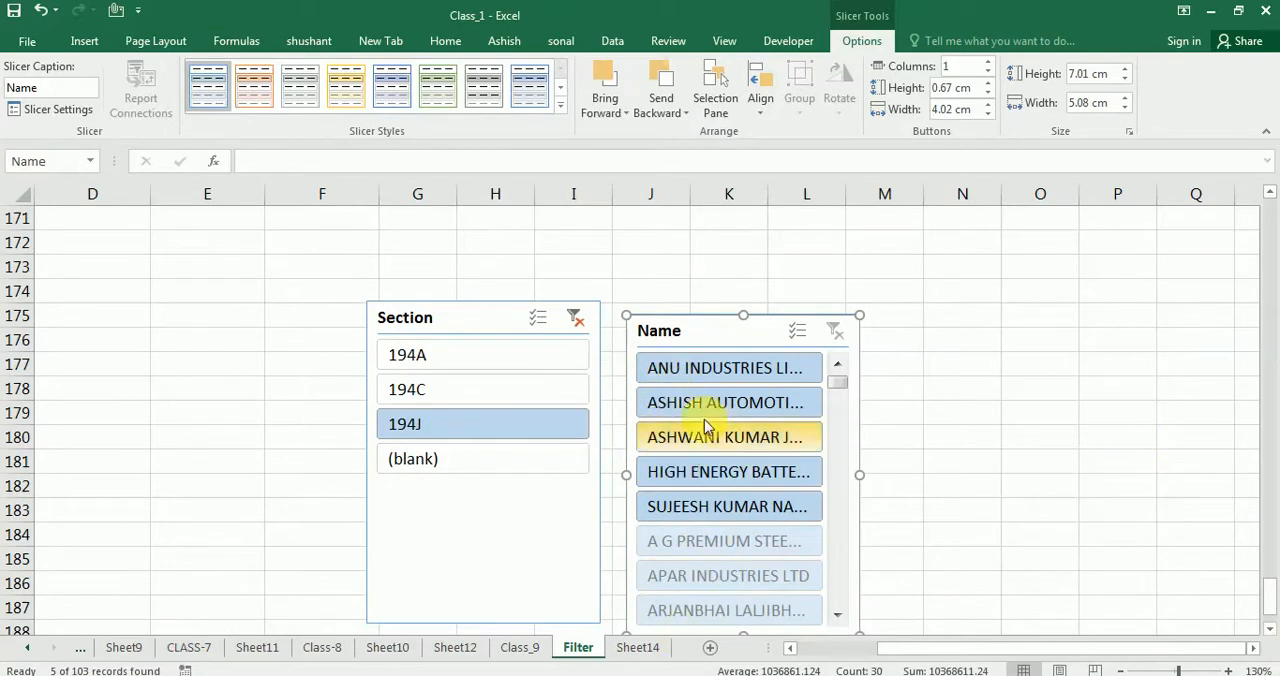
{"action": "left_click", "coordinate": [671, 406]}
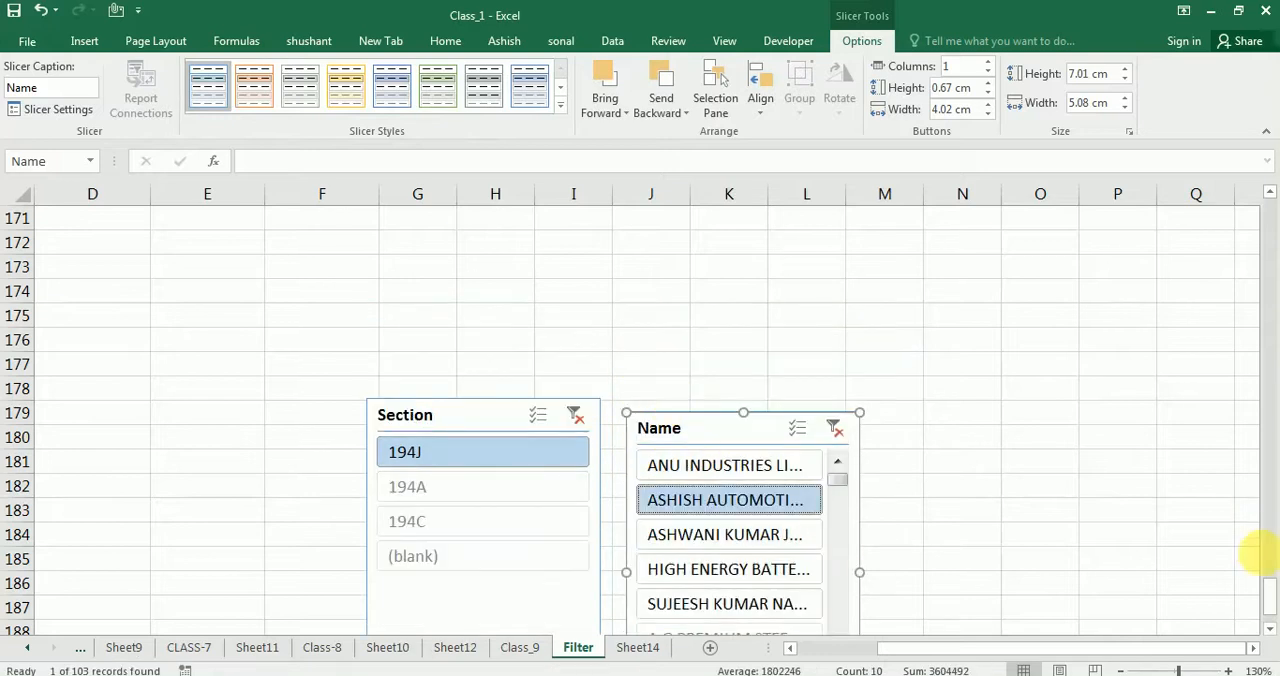
{"action": "left_click_drag", "start_coordinate": [1270, 588], "coordinate": [1266, 206]}
{"action": "left_click_drag", "start_coordinate": [958, 655], "coordinate": [1113, 604]}
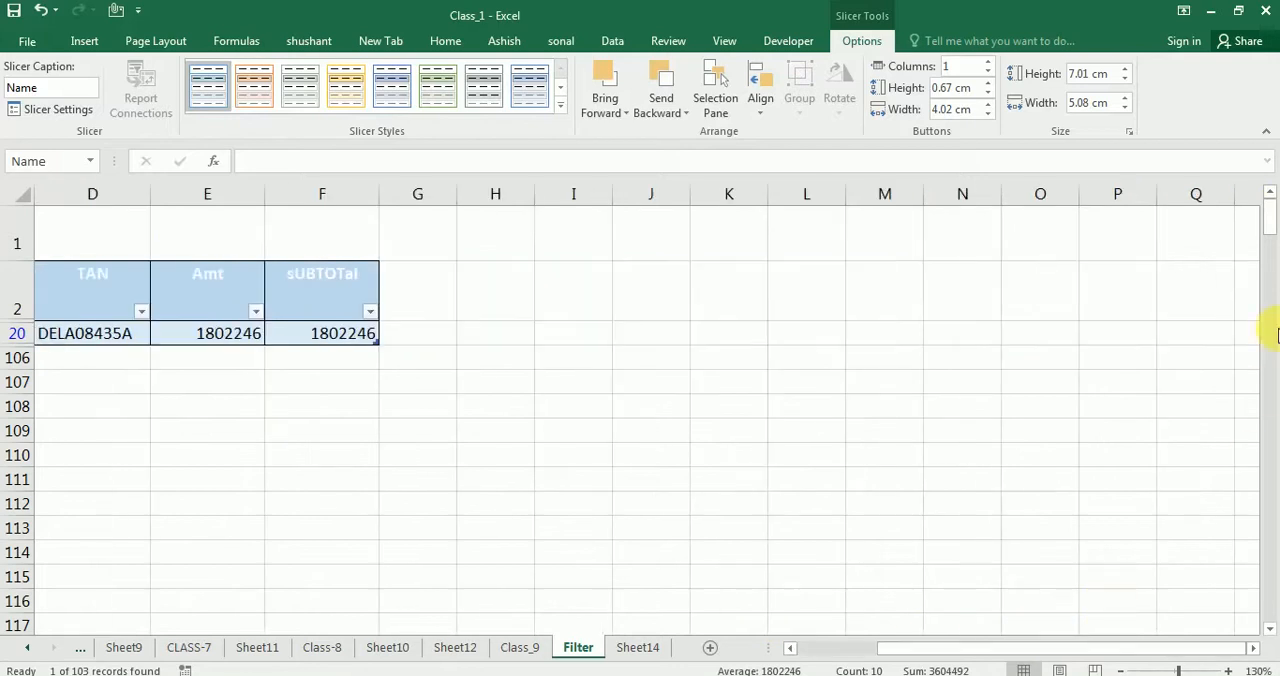
Try to move the Name slicer up the sheet toward the filtered table, to around row 136
{"action": "left_click_drag", "start_coordinate": [1268, 229], "coordinate": [1250, 613]}
{"action": "left_click_drag", "start_coordinate": [729, 240], "coordinate": [732, 149]}
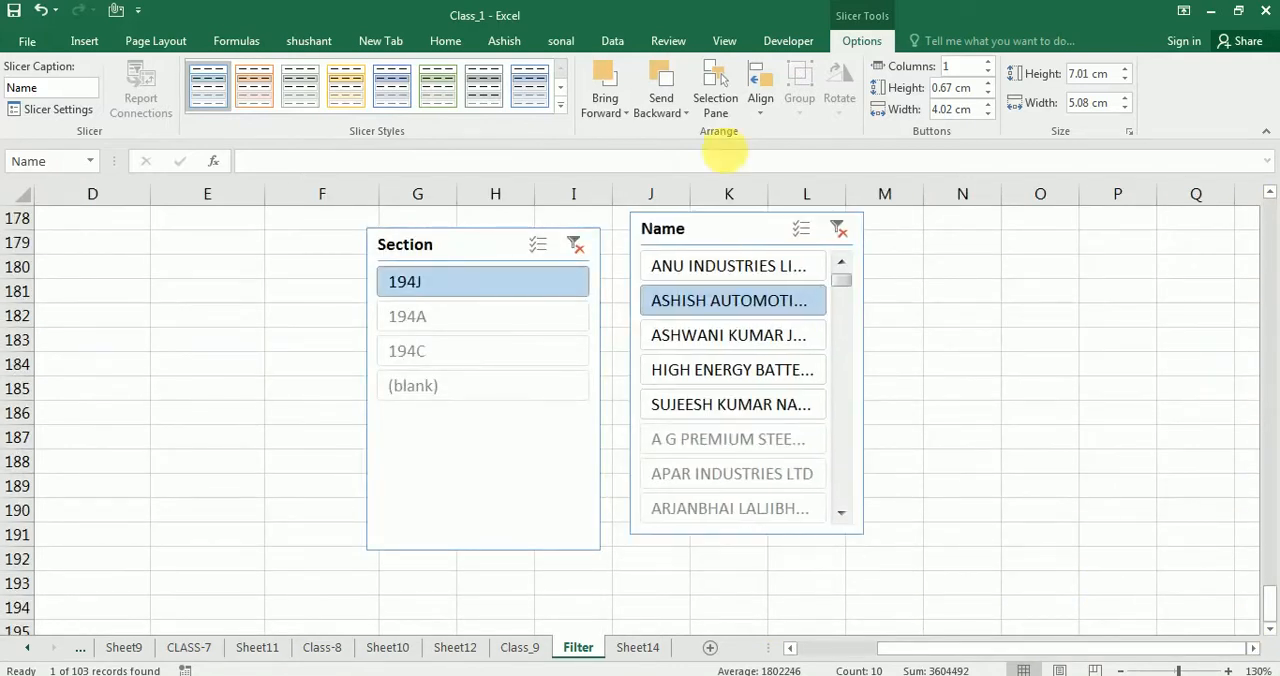
{"action": "left_click_drag", "start_coordinate": [752, 218], "coordinate": [875, 149]}
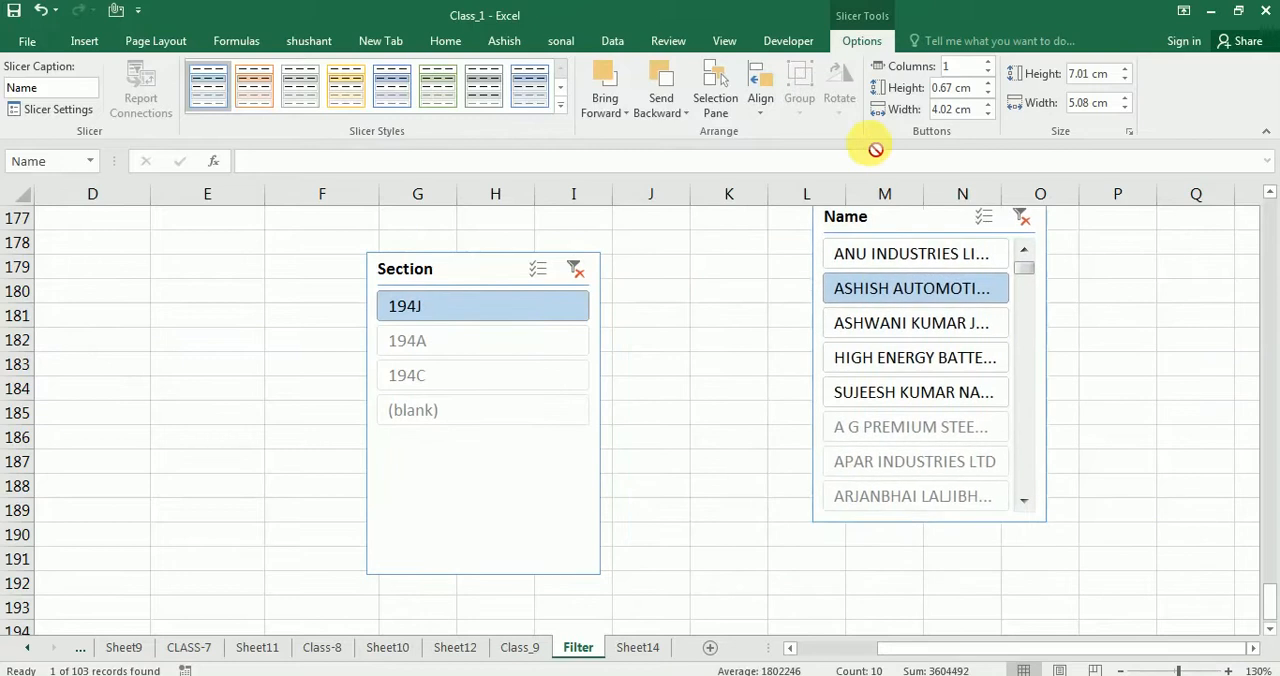
{"action": "left_click_drag", "start_coordinate": [867, 197], "coordinate": [857, 162]}
{"action": "left_click_drag", "start_coordinate": [845, 213], "coordinate": [850, 280]}
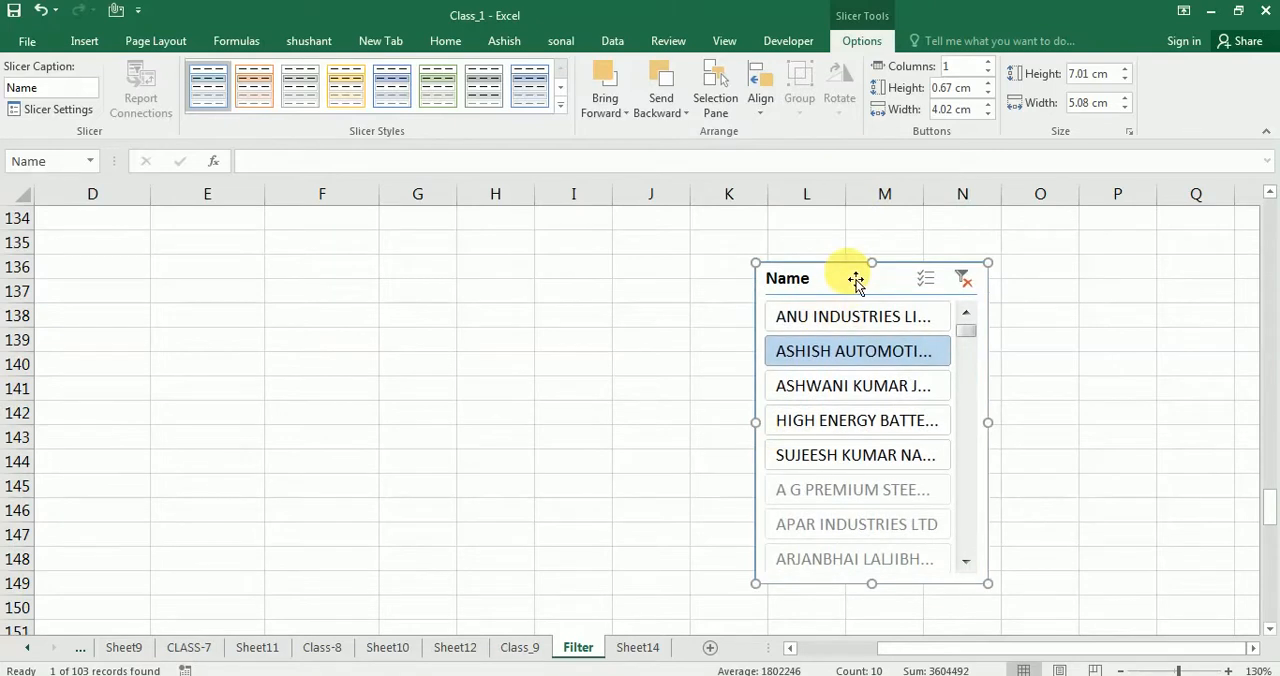
Cut the Name slicer, paste it at cell J106 near the filtered table, and clear its filter
{"action": "key", "text": "Delete"}
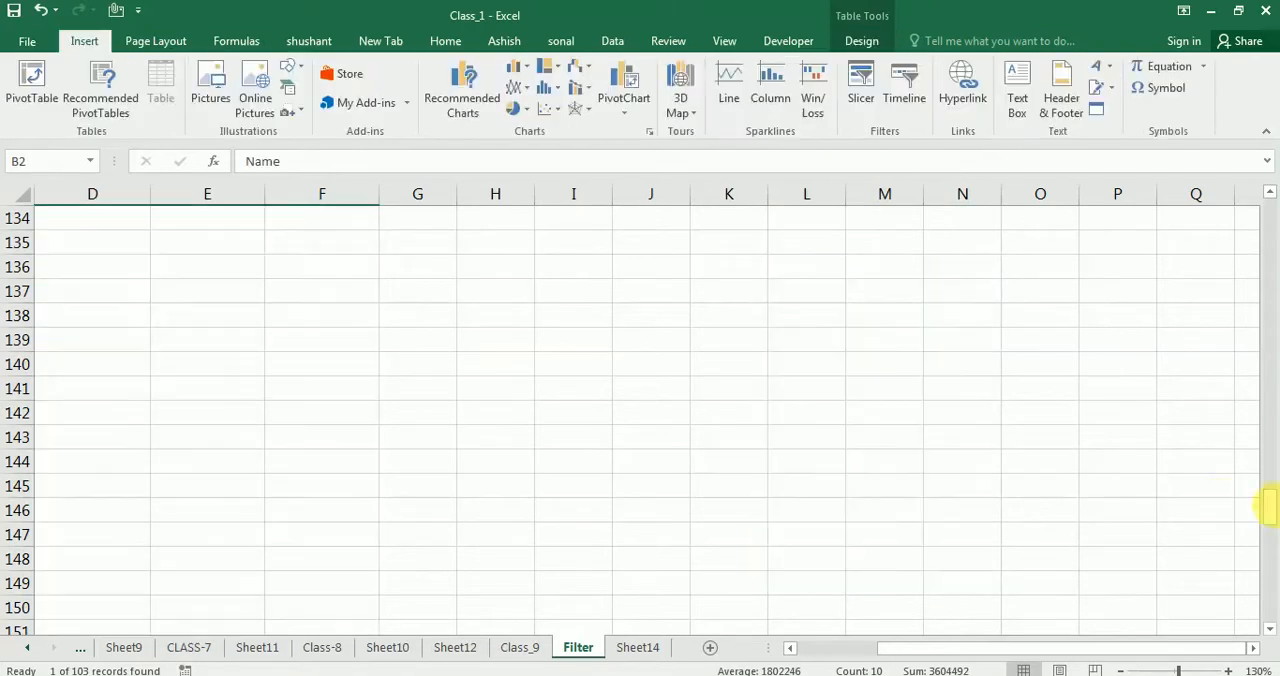
{"action": "left_click_drag", "start_coordinate": [1266, 506], "coordinate": [1260, 249]}
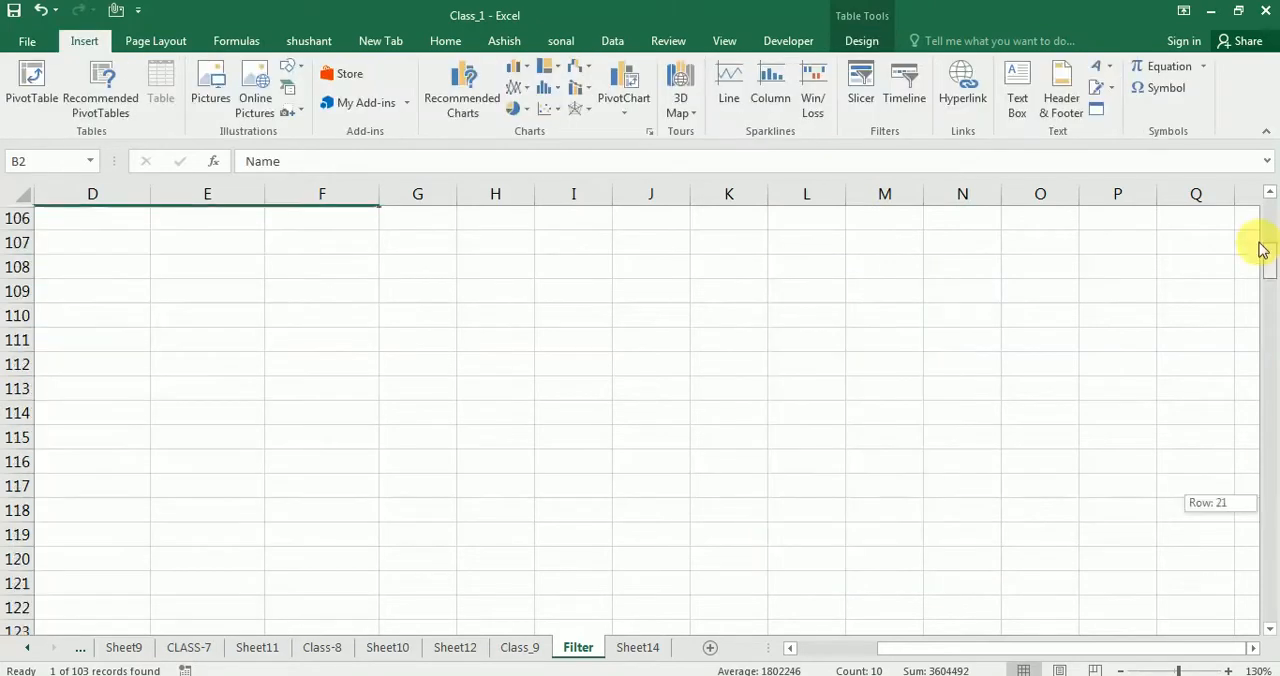
{"action": "left_click", "coordinate": [623, 251]}
{"action": "key", "text": "ctrl+v"}
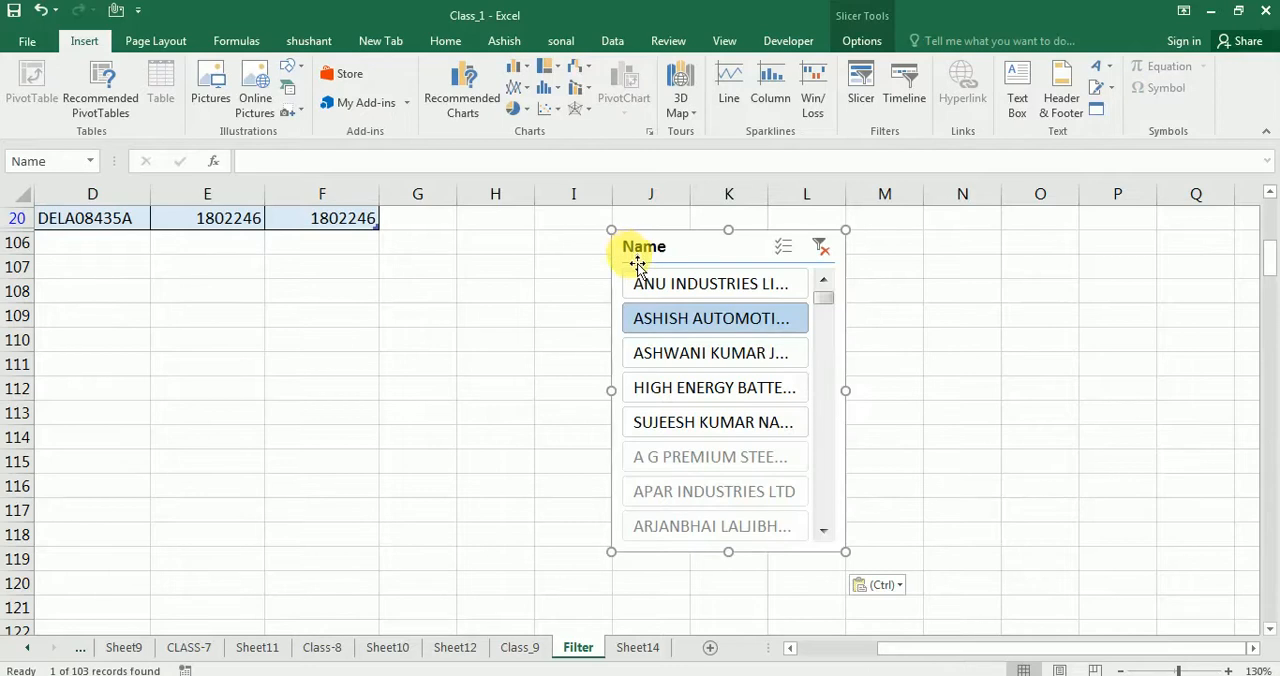
{"action": "left_click", "coordinate": [820, 246]}
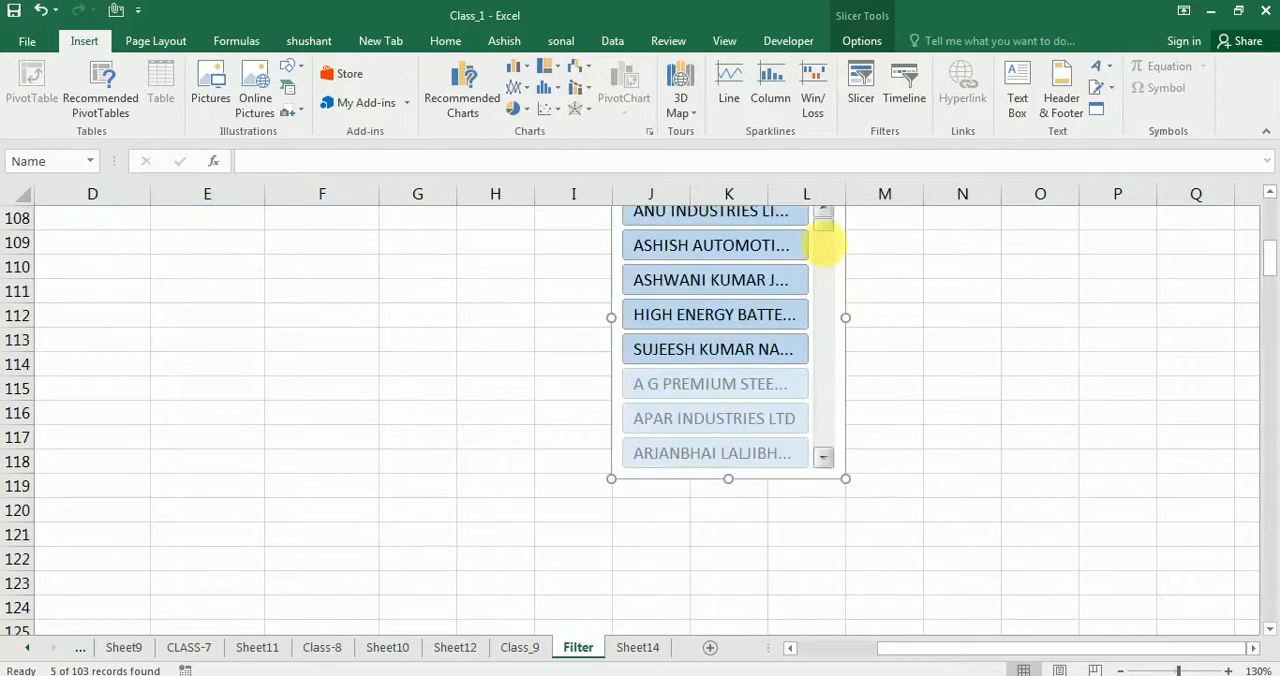
Cut the Section slicer from far below the table and paste it at cell N2, level with the header row
{"action": "left_click_drag", "start_coordinate": [884, 648], "coordinate": [925, 643]}
{"action": "left_click_drag", "start_coordinate": [1262, 265], "coordinate": [1269, 638]}
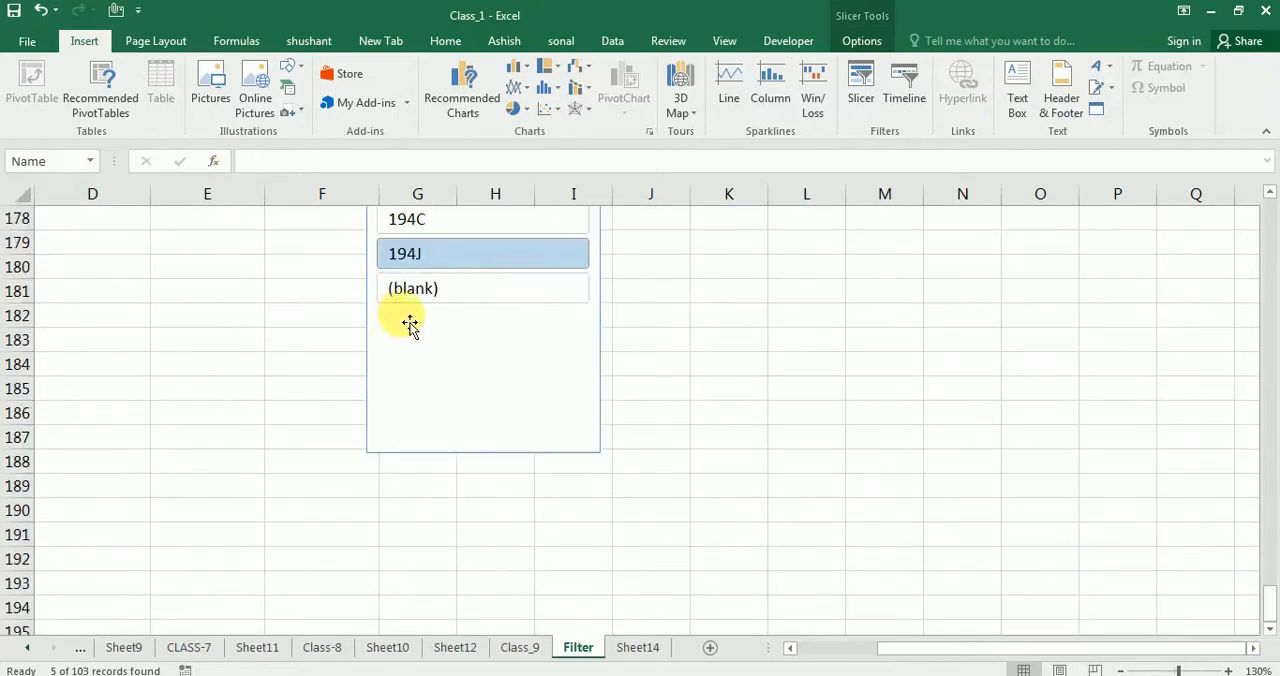
{"action": "left_click", "coordinate": [640, 340]}
{"action": "scroll", "coordinate": [549, 294], "scroll_direction": "up", "scroll_amount": 2}
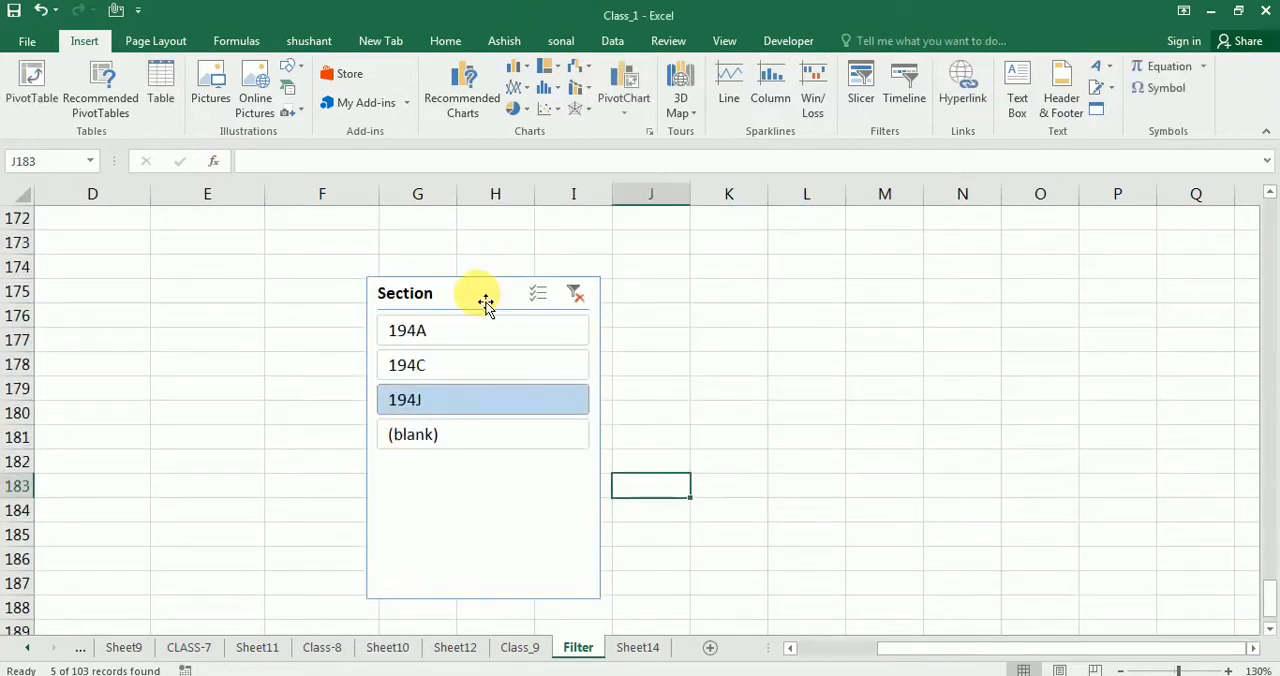
{"action": "left_click", "coordinate": [485, 303]}
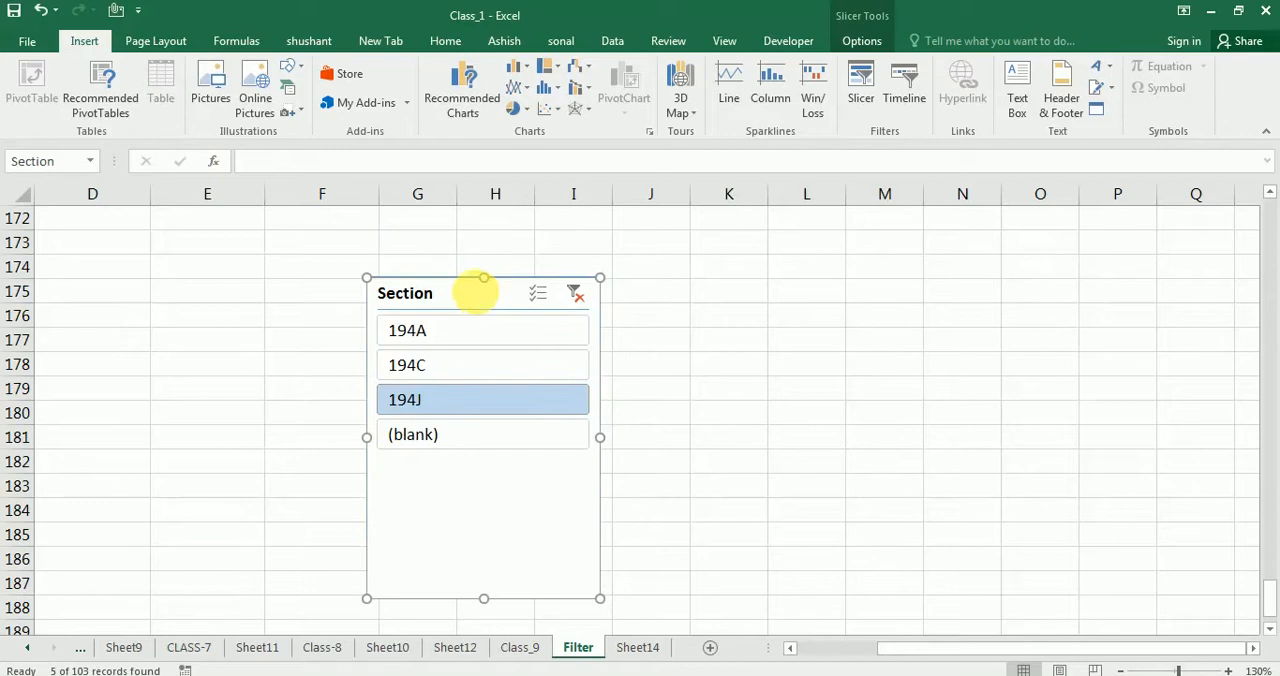
{"action": "key", "text": "Delete"}
{"action": "left_click_drag", "start_coordinate": [1271, 610], "coordinate": [1270, 198]}
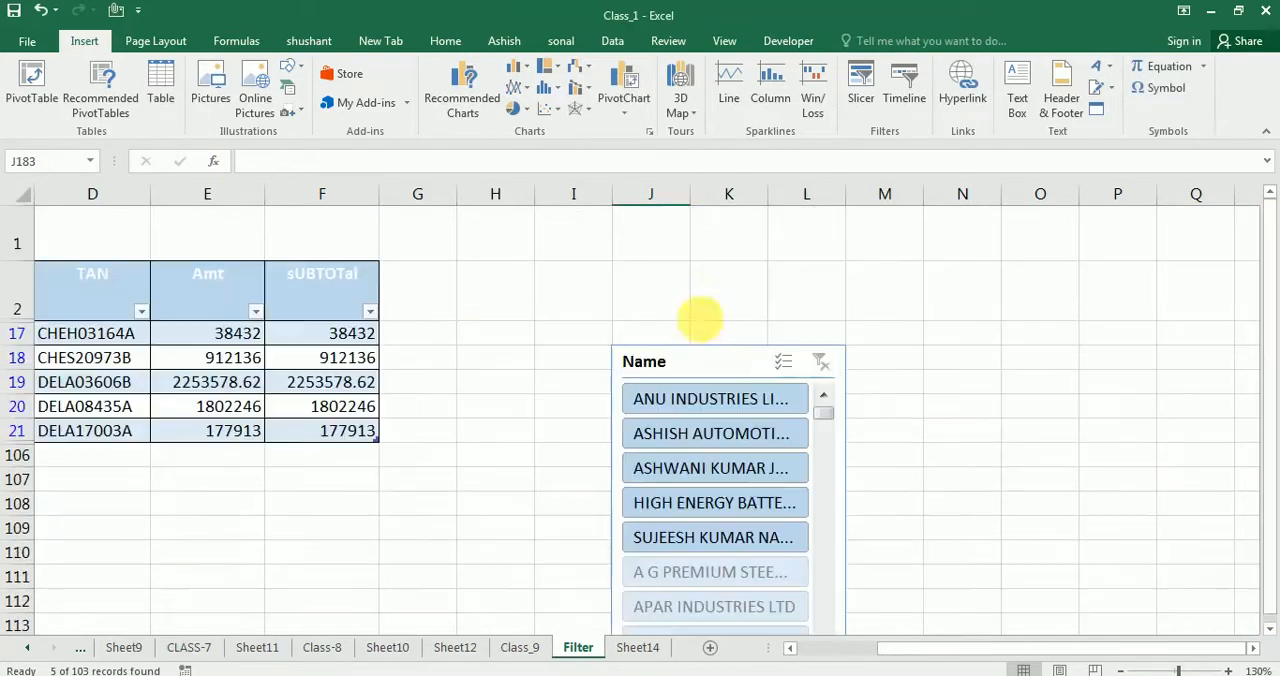
{"action": "left_click", "coordinate": [933, 310]}
{"action": "key", "text": "ctrl+v"}
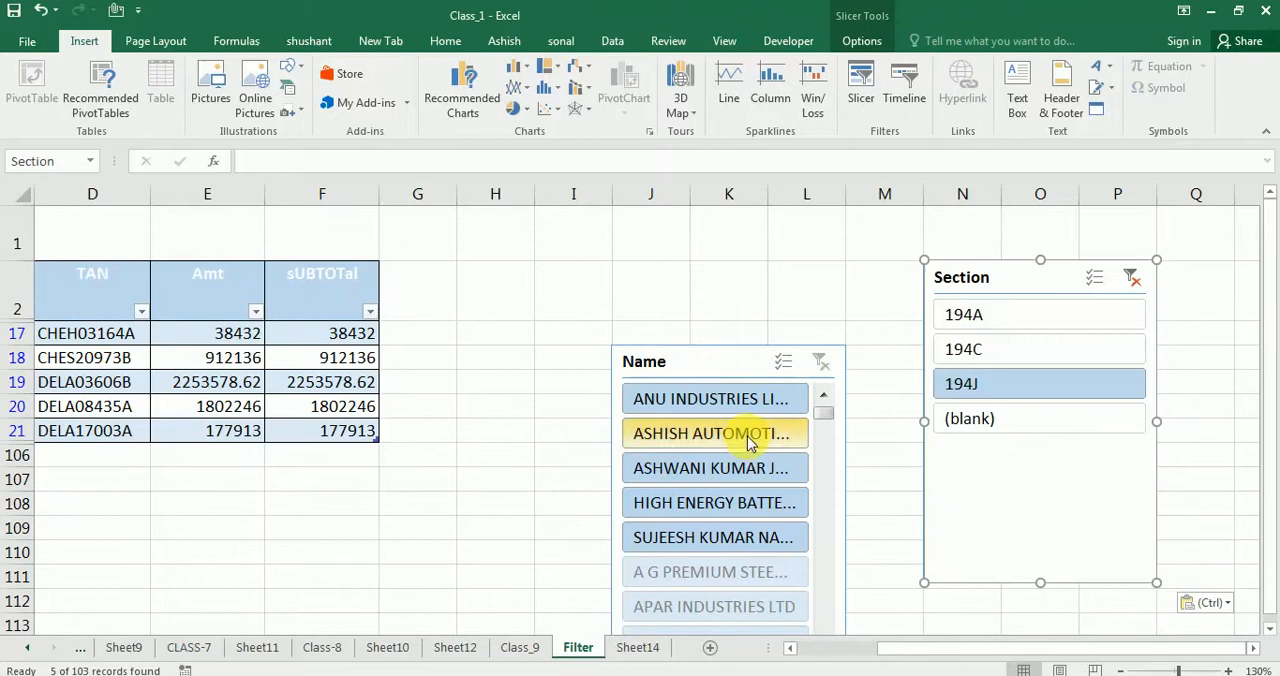
Clear the Section slicer's filter and move the Name slicer directly beside the table at column G, with the Section slicer next to it at column J
{"action": "mouse_move", "coordinate": [896, 655]}
{"action": "left_mouse_down"}
{"action": "mouse_move", "coordinate": [826, 660]}
{"action": "mouse_move", "coordinate": [908, 660]}
{"action": "mouse_move", "coordinate": [903, 651]}
{"action": "left_mouse_up"}
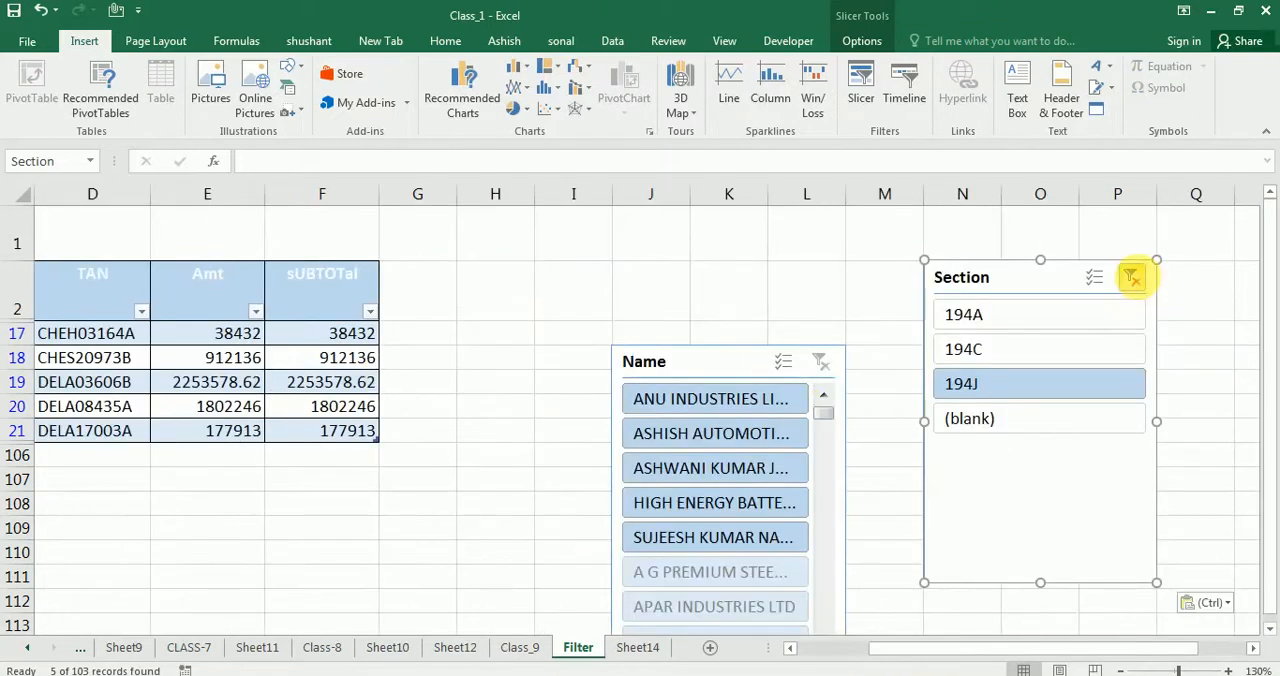
{"action": "left_click", "coordinate": [1131, 278]}
{"action": "left_click_drag", "start_coordinate": [866, 648], "coordinate": [985, 640]}
{"action": "left_click_drag", "start_coordinate": [516, 370], "coordinate": [292, 279]}
{"action": "left_click_drag", "start_coordinate": [797, 287], "coordinate": [484, 290]}
{"action": "left_click_drag", "start_coordinate": [918, 644], "coordinate": [683, 589]}
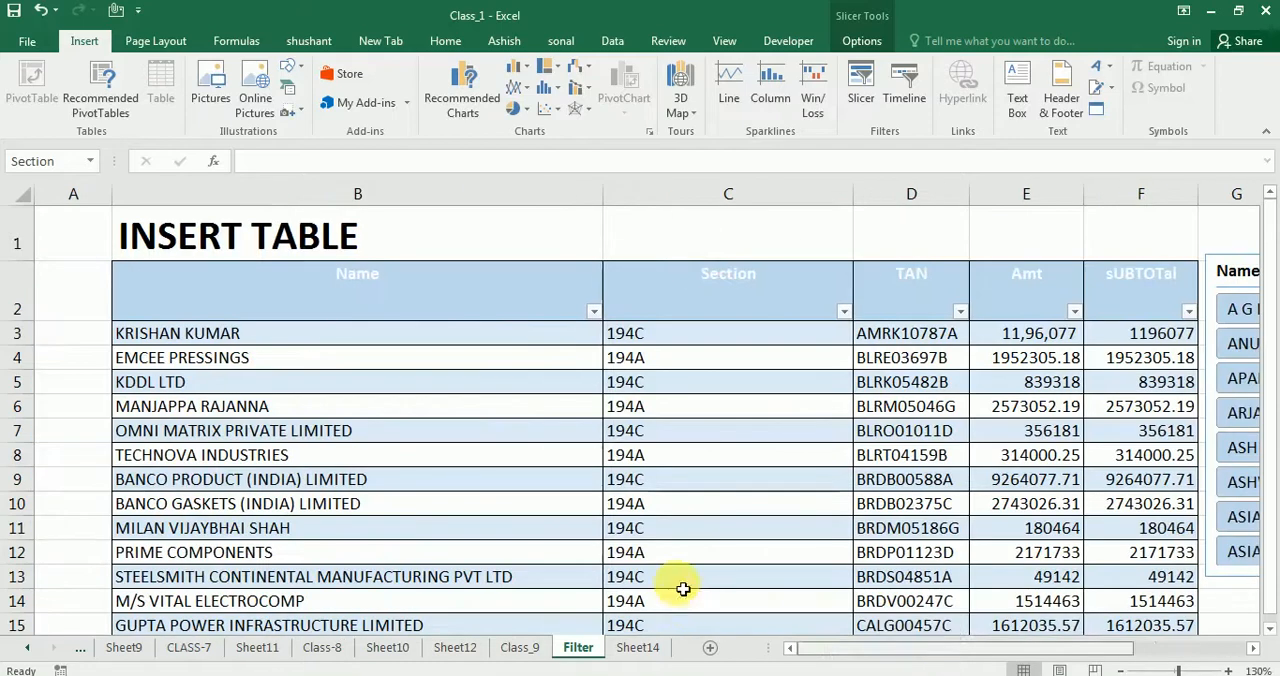
Filter the table with the Section slicer by 194C, 194A and finally 194J, one section at a time
{"action": "left_click_drag", "start_coordinate": [935, 654], "coordinate": [984, 656]}
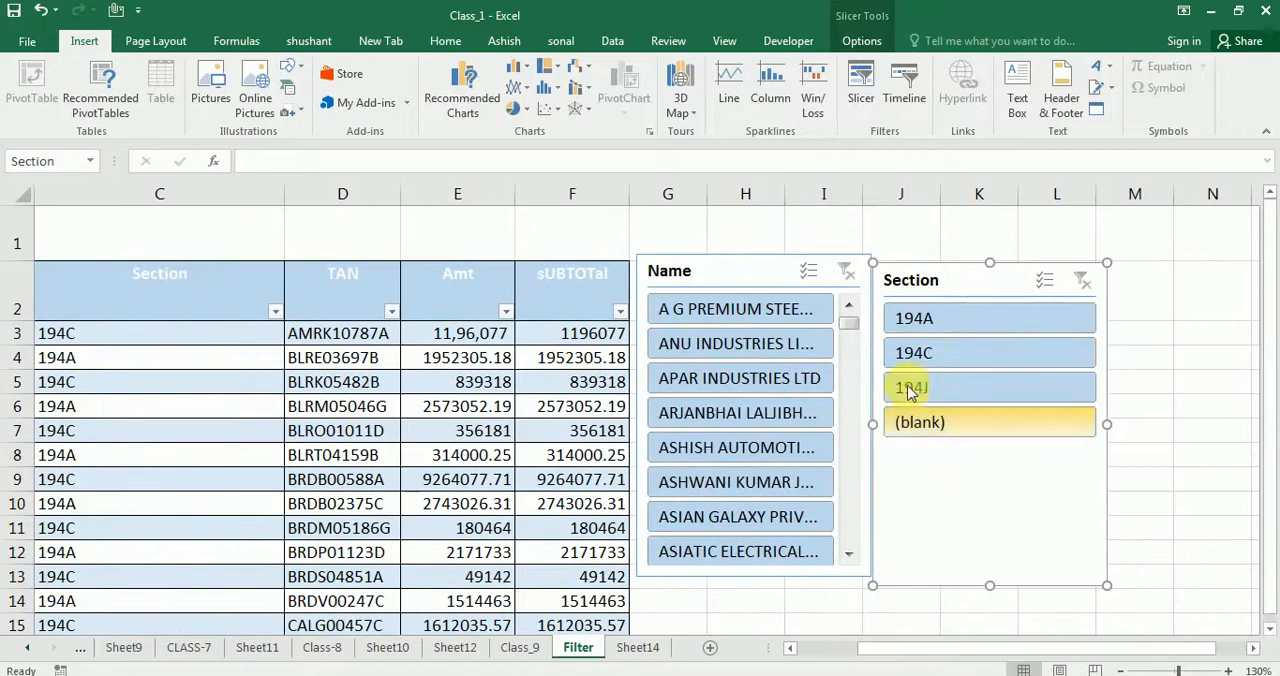
{"action": "left_click", "coordinate": [944, 356]}
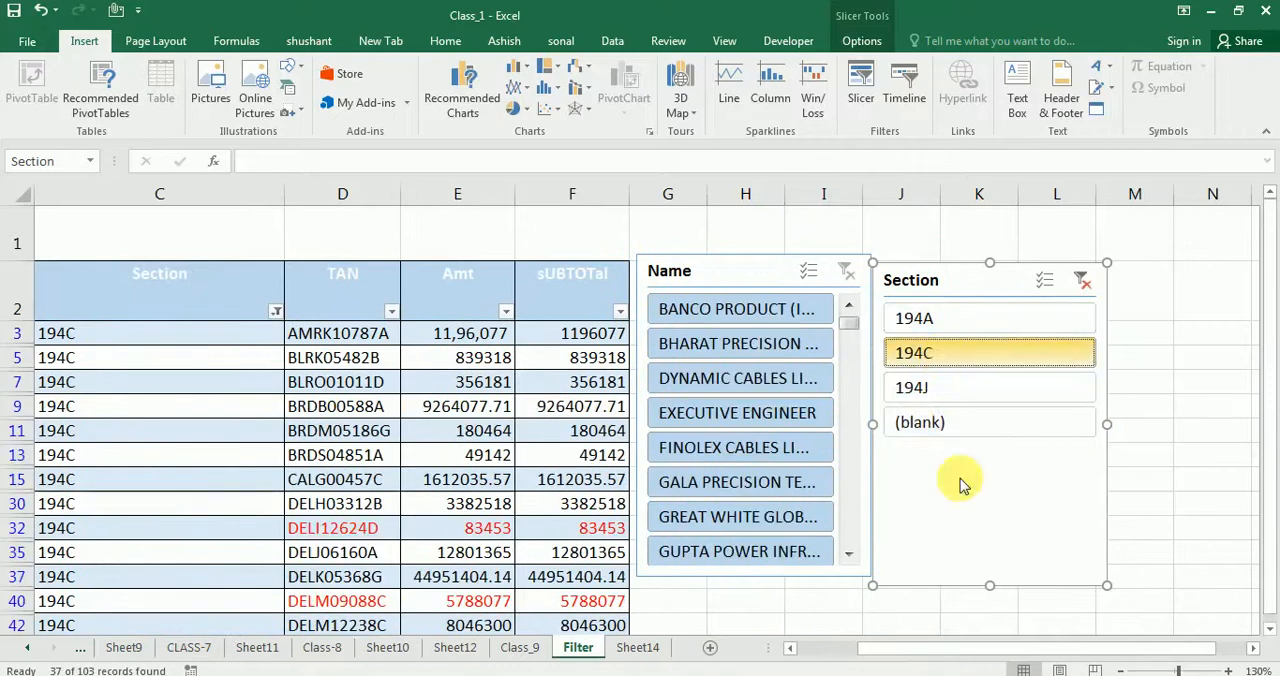
{"action": "left_click", "coordinate": [936, 333]}
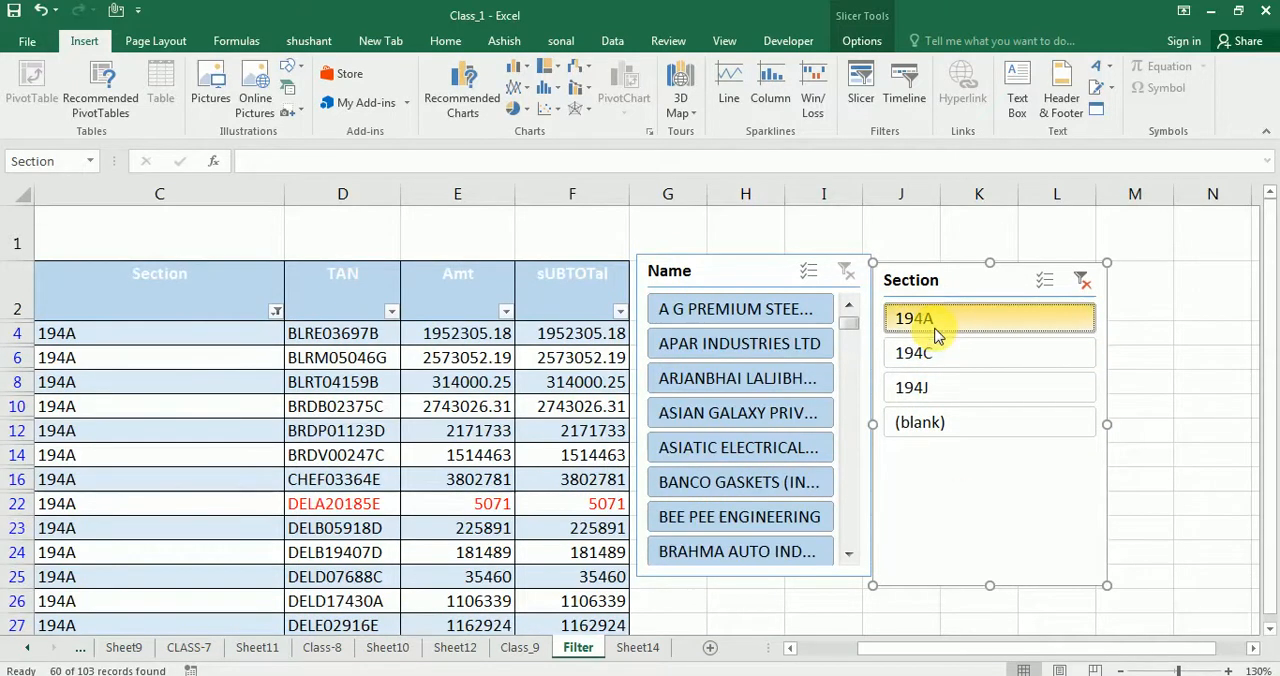
{"action": "left_click", "coordinate": [906, 396]}
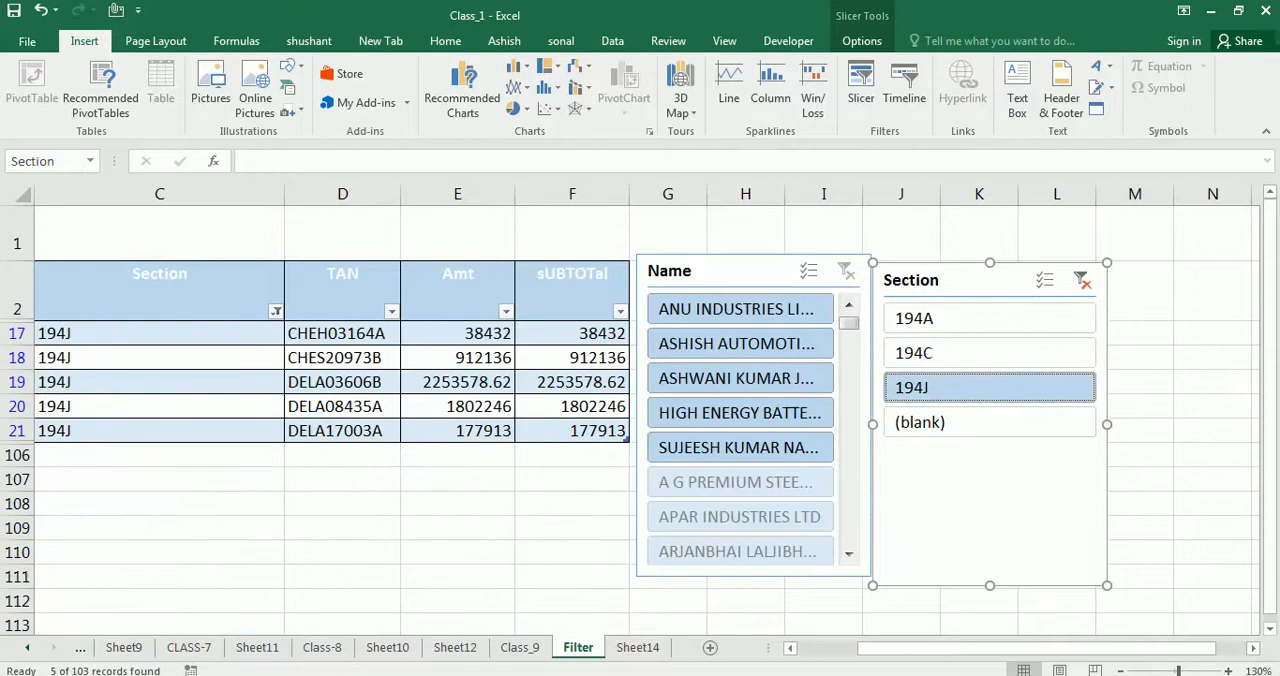
Check the Section column's filter list in the table header and clear the section filter to list all records
{"action": "left_click_drag", "start_coordinate": [895, 657], "coordinate": [769, 655]}
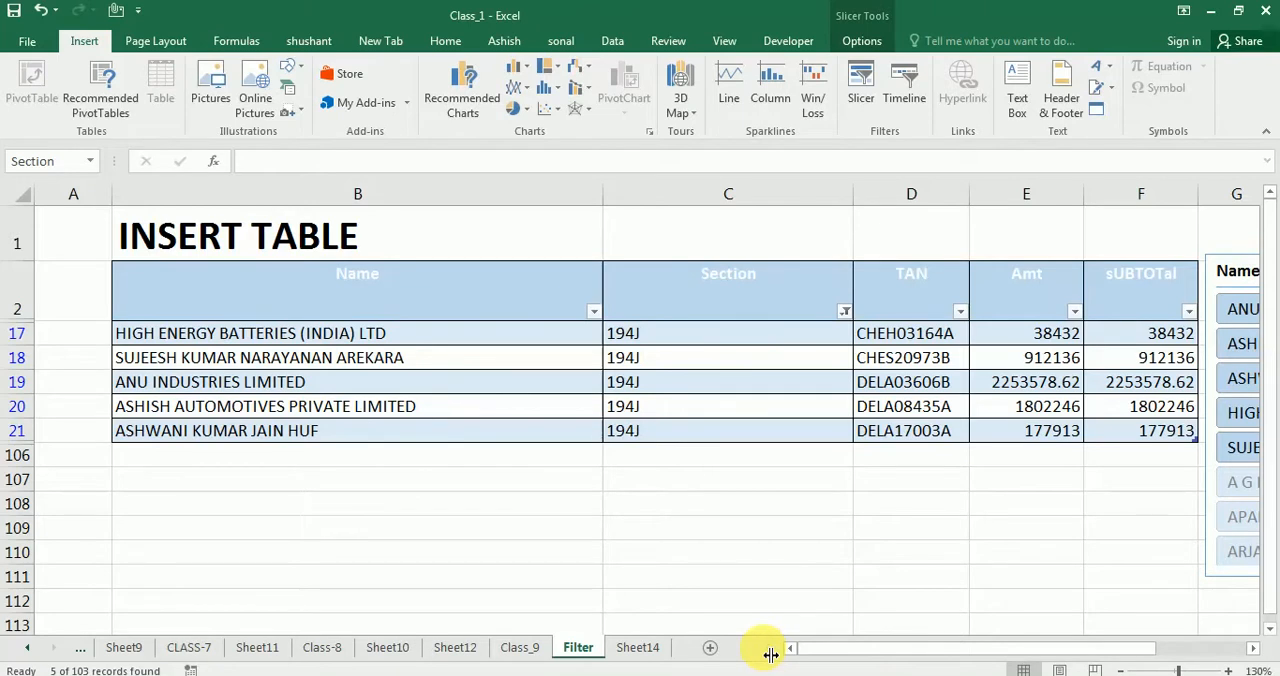
{"action": "left_click", "coordinate": [845, 311]}
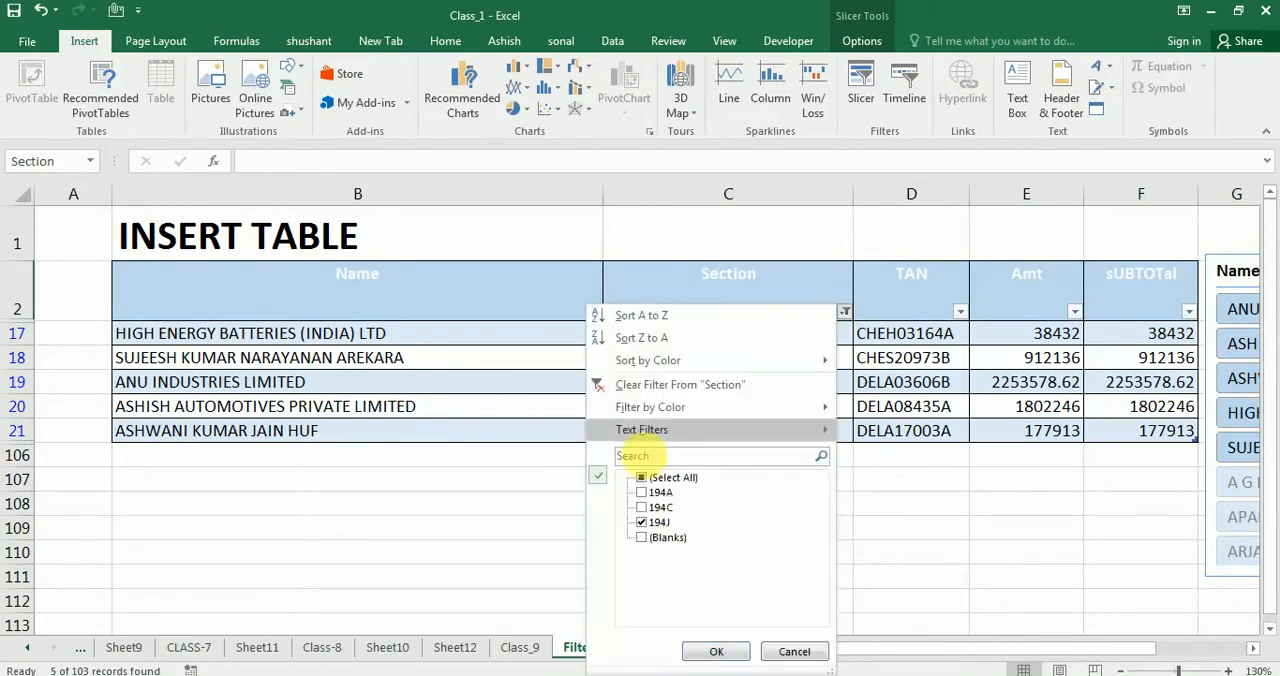
{"action": "left_click", "coordinate": [716, 651]}
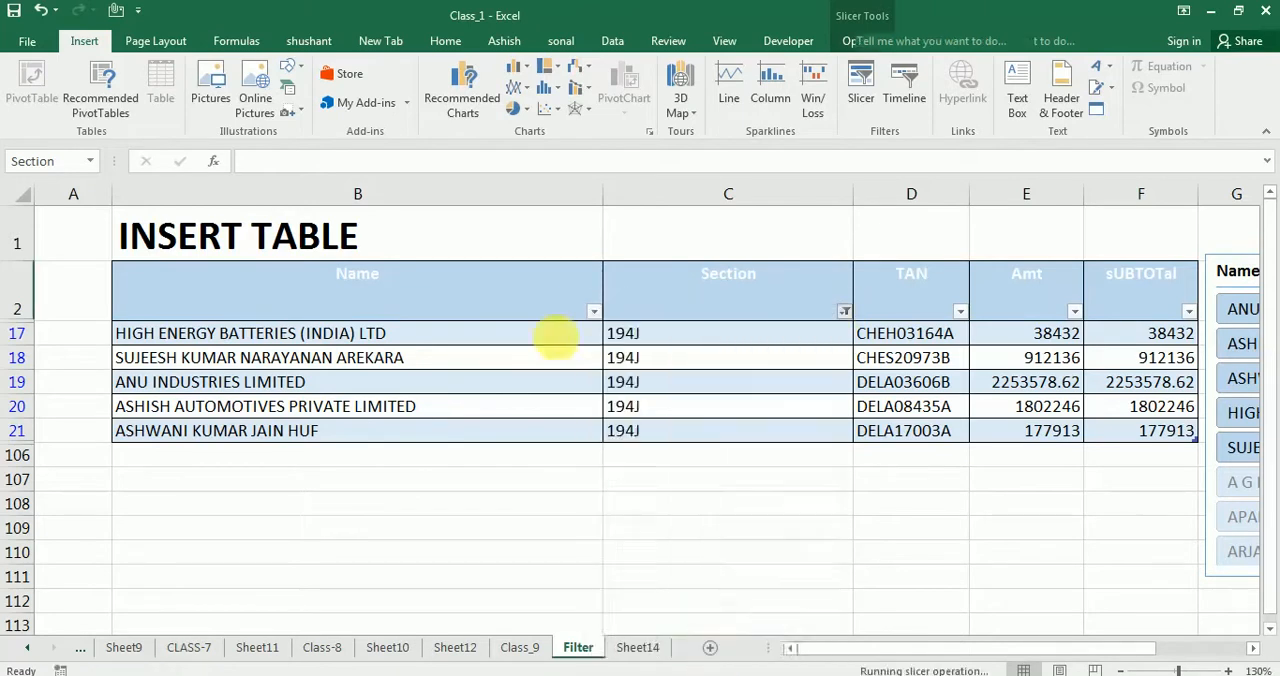
{"action": "left_click_drag", "start_coordinate": [975, 650], "coordinate": [792, 608]}
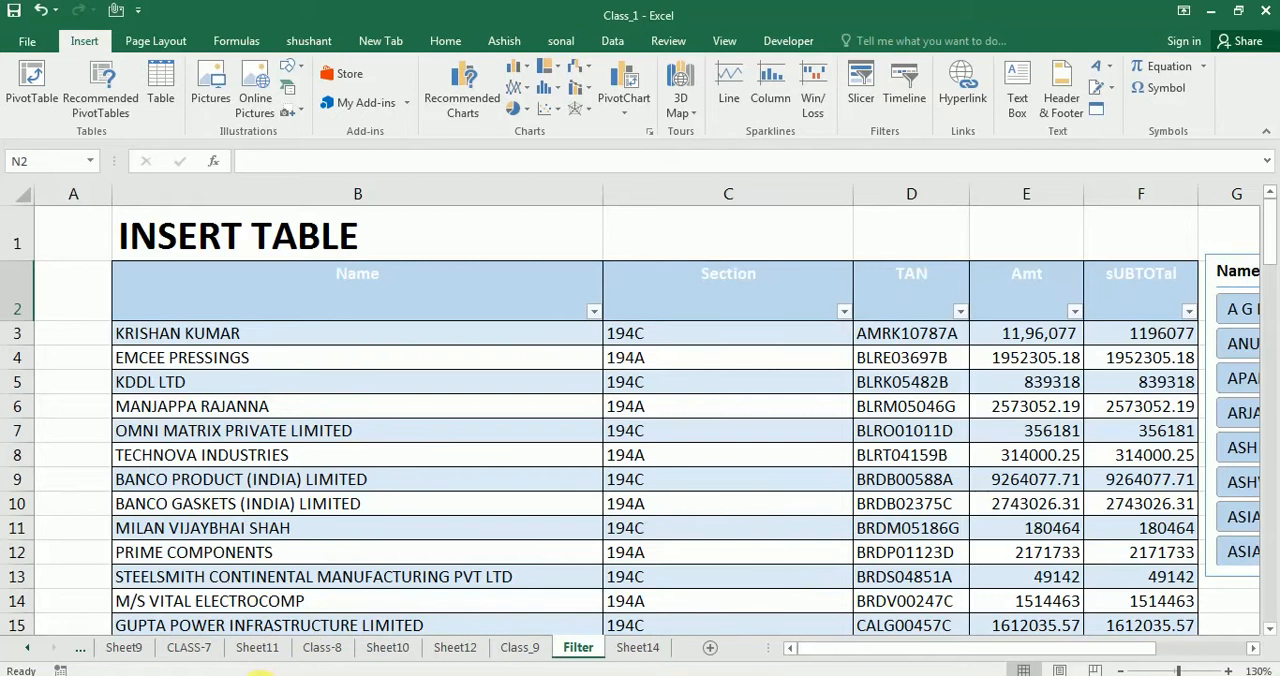
{"action": "mouse_move", "coordinate": [258, 673]}
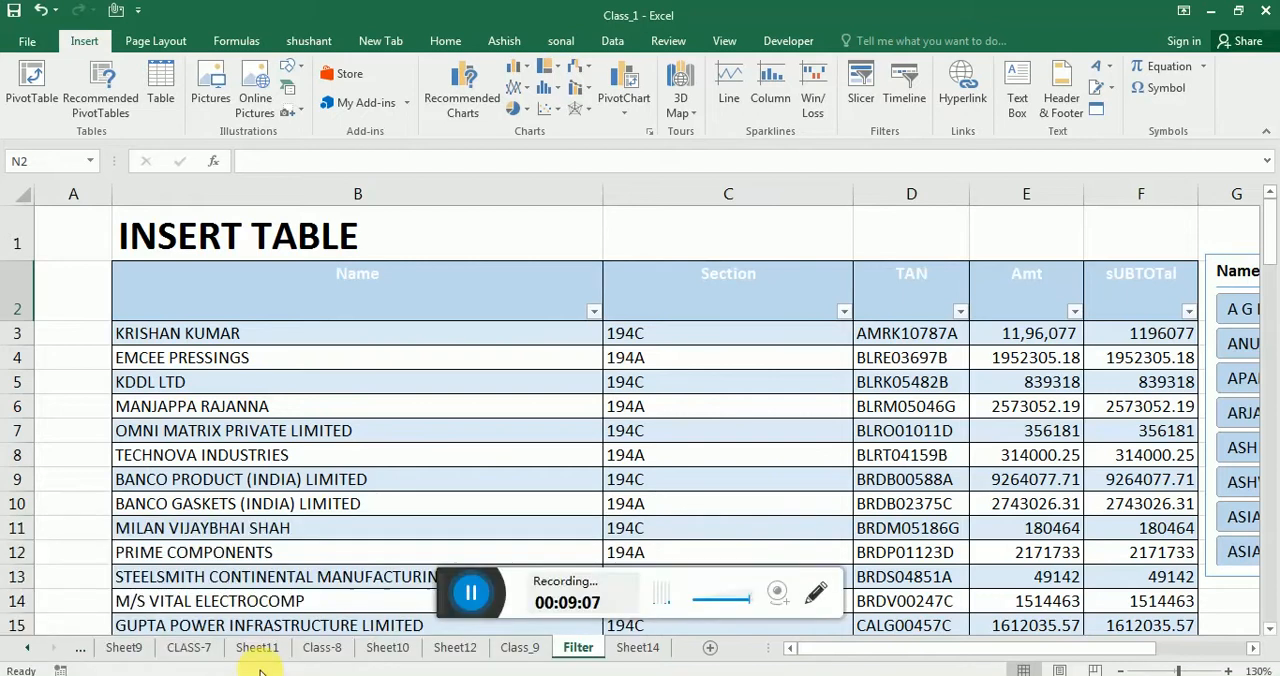